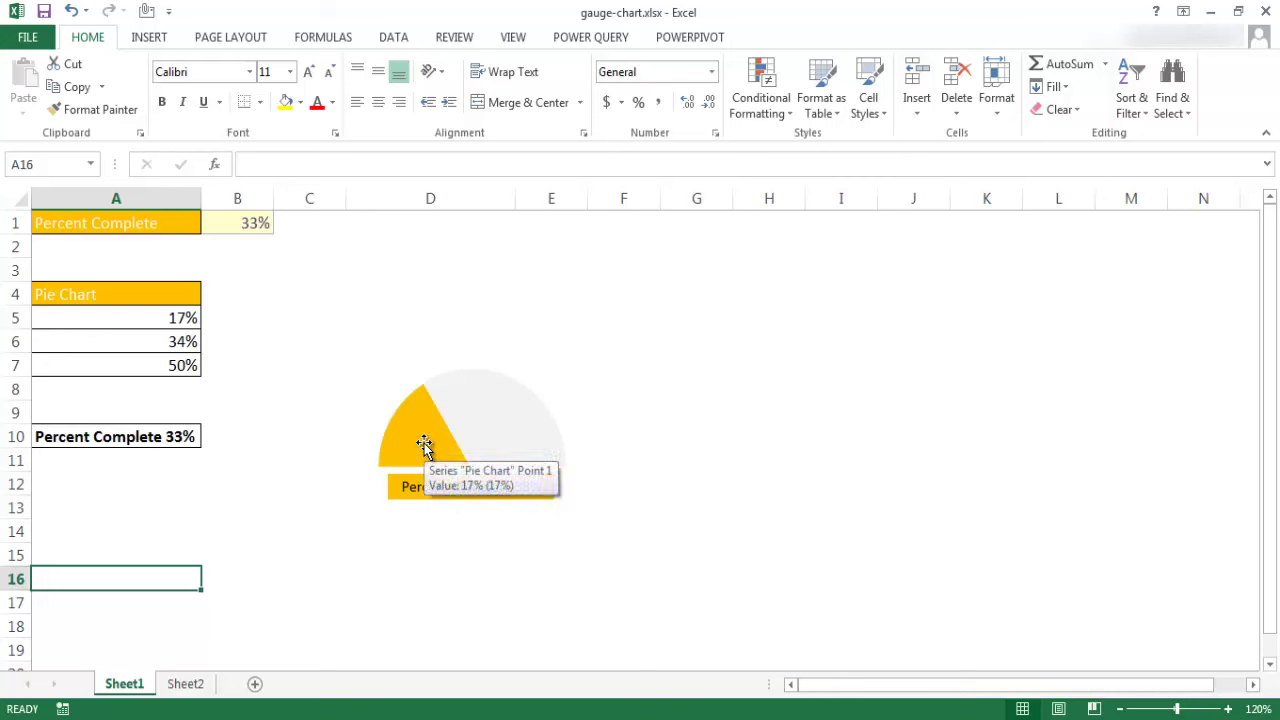
# Set the Percent Complete value in cell B1 to 55%.
pyautogui.click(240, 222)
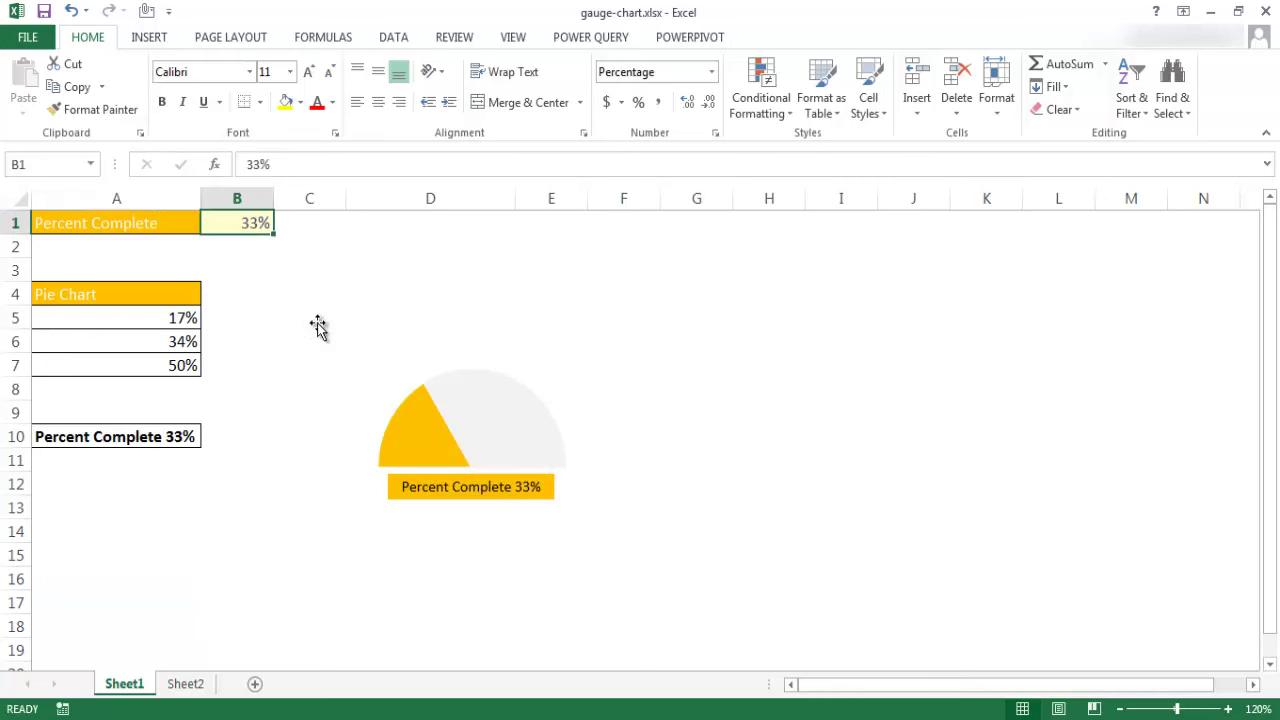
pyautogui.write('55')
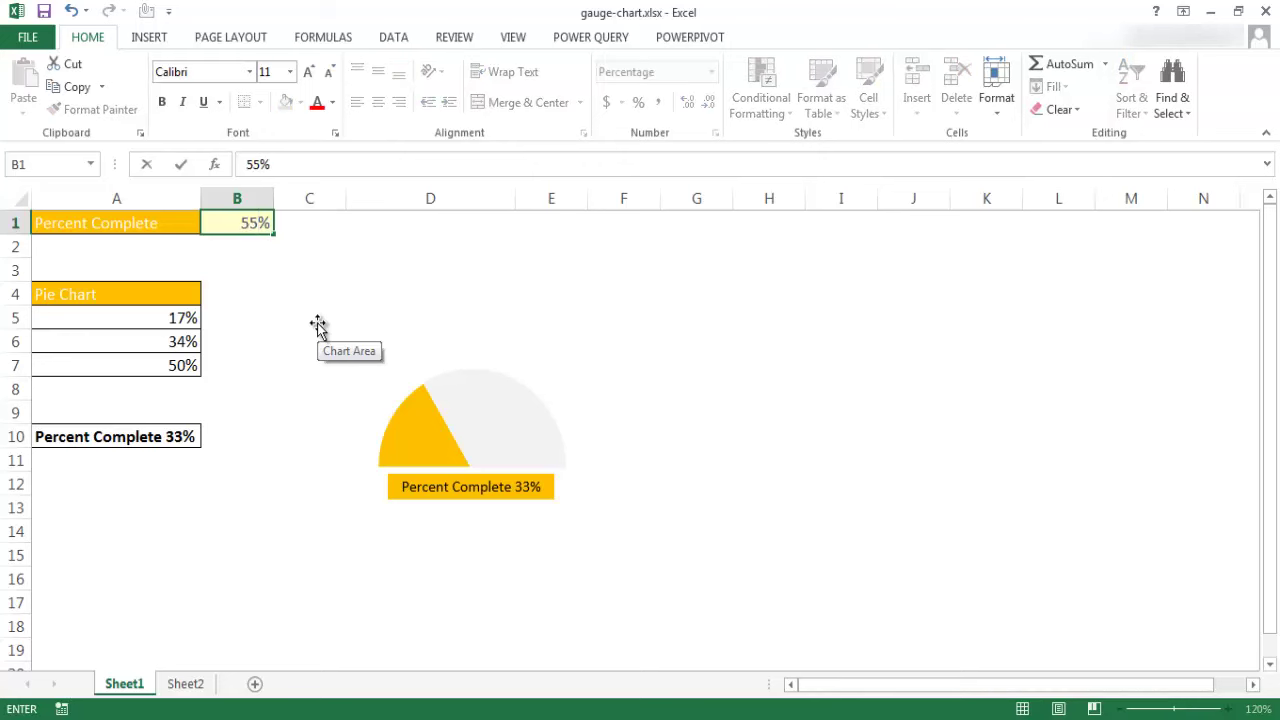
pyautogui.press('Return')
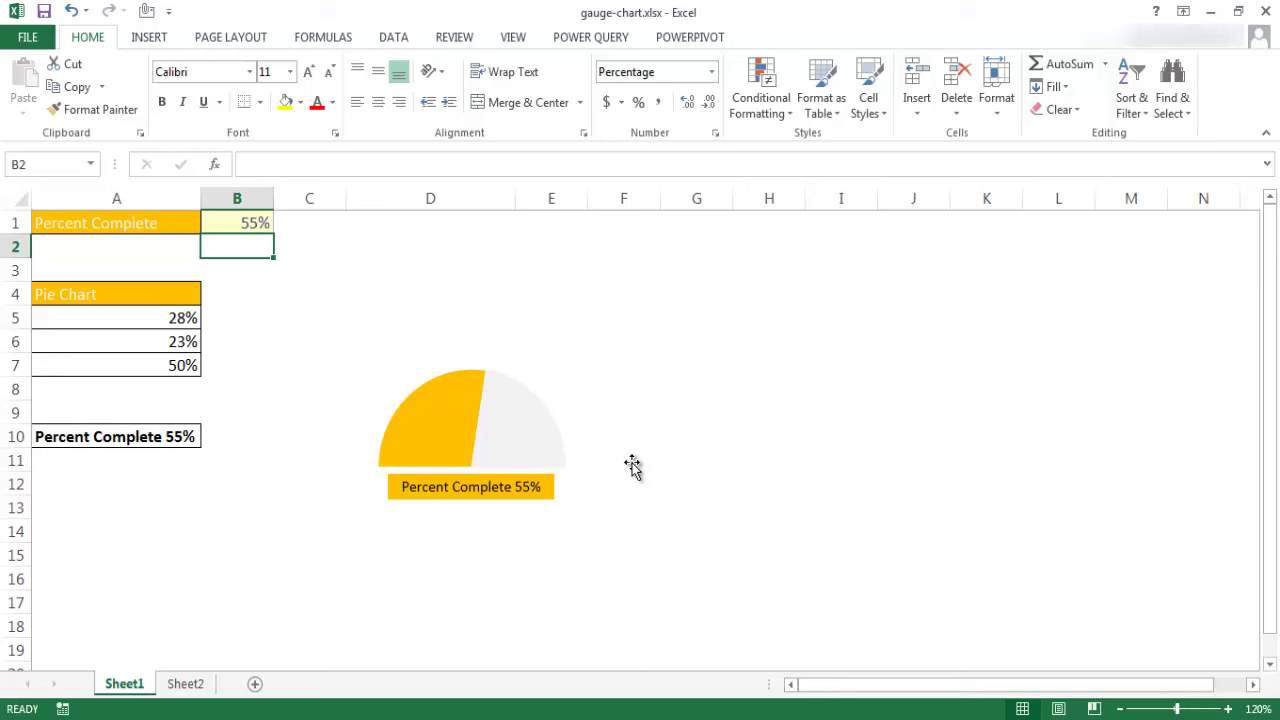
# Examine the gauge chart's pie series, its source cells and how its slices relate to the percent complete label.
pyautogui.click(530, 410)
pyautogui.click(527, 405)
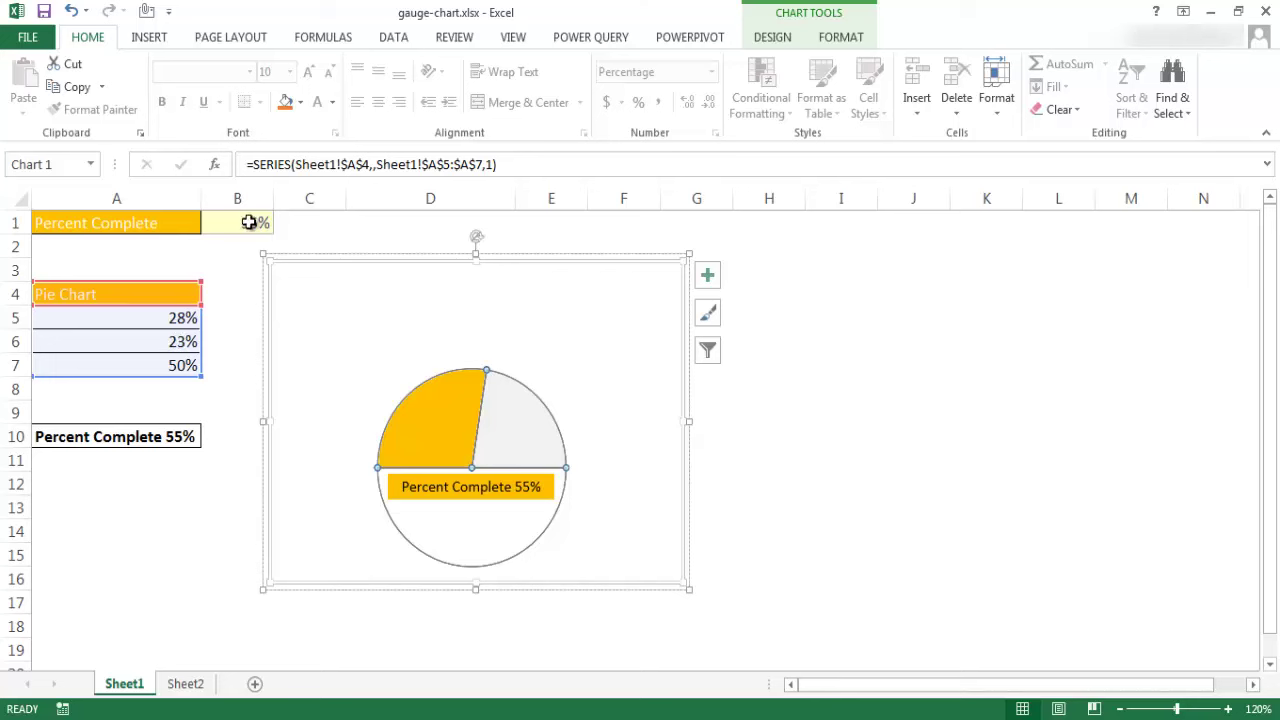
pyautogui.moveTo(418, 424)
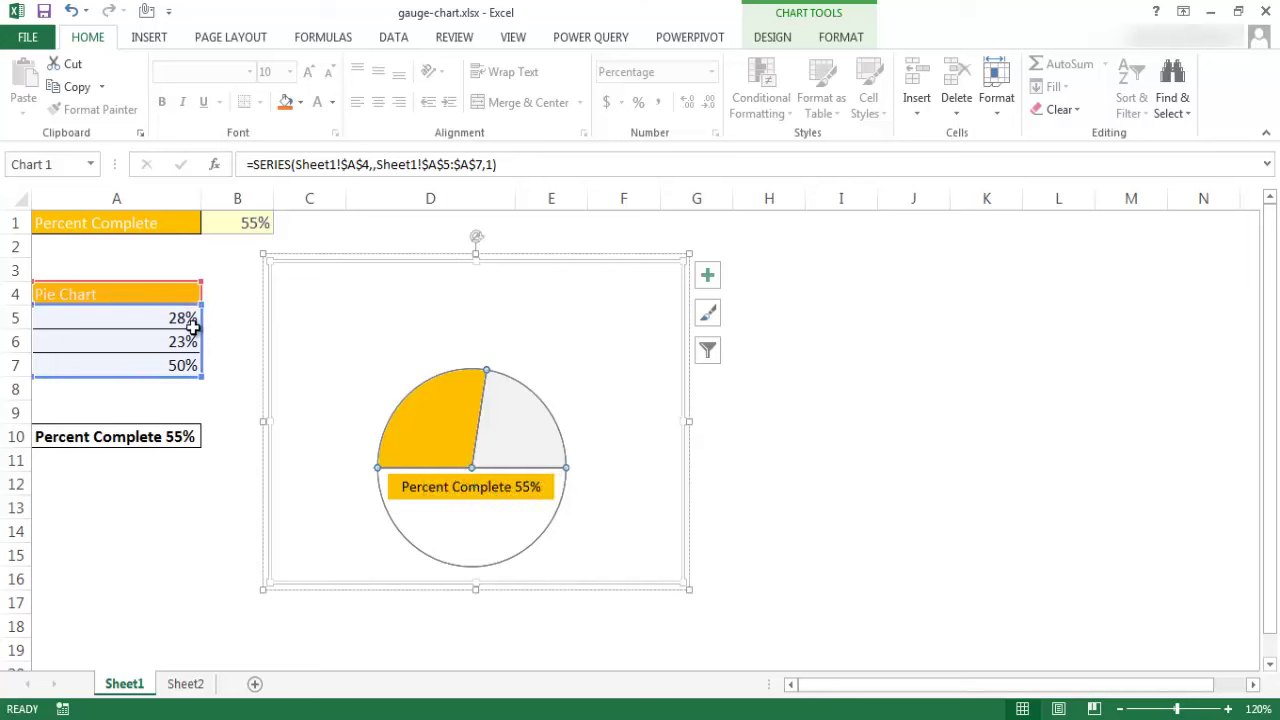
pyautogui.moveTo(553, 486)
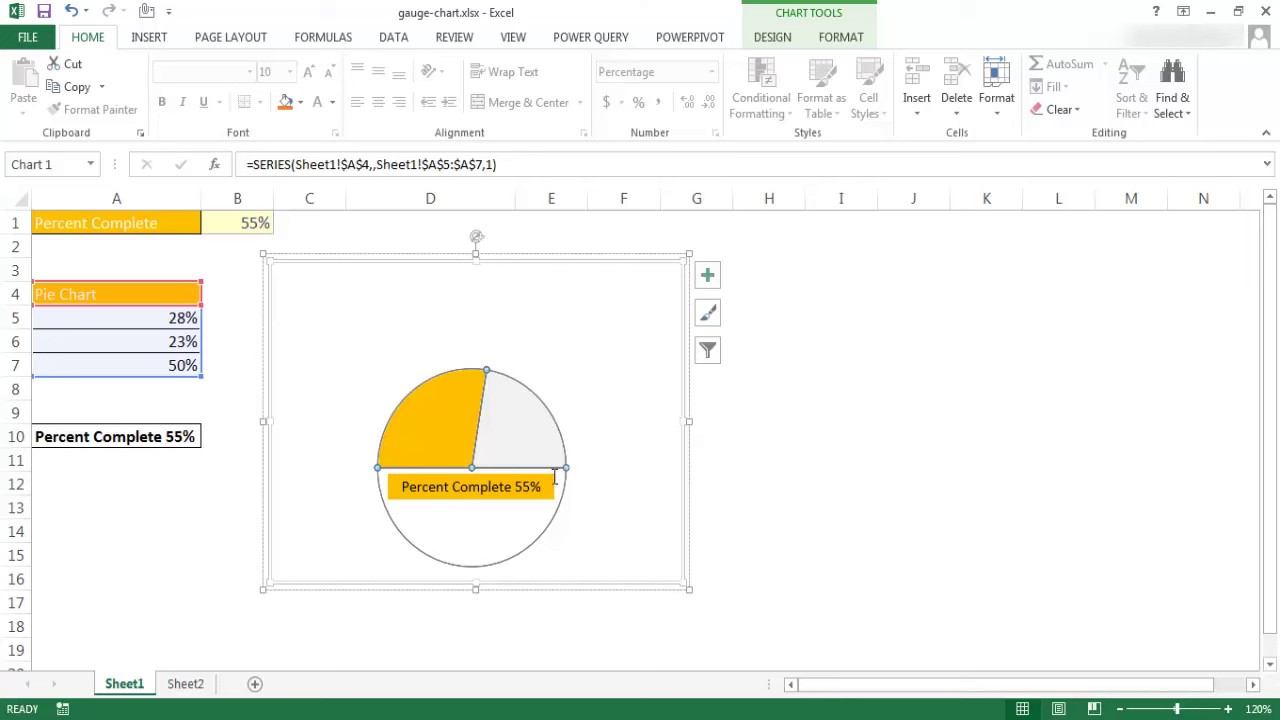
pyautogui.moveTo(551, 424)
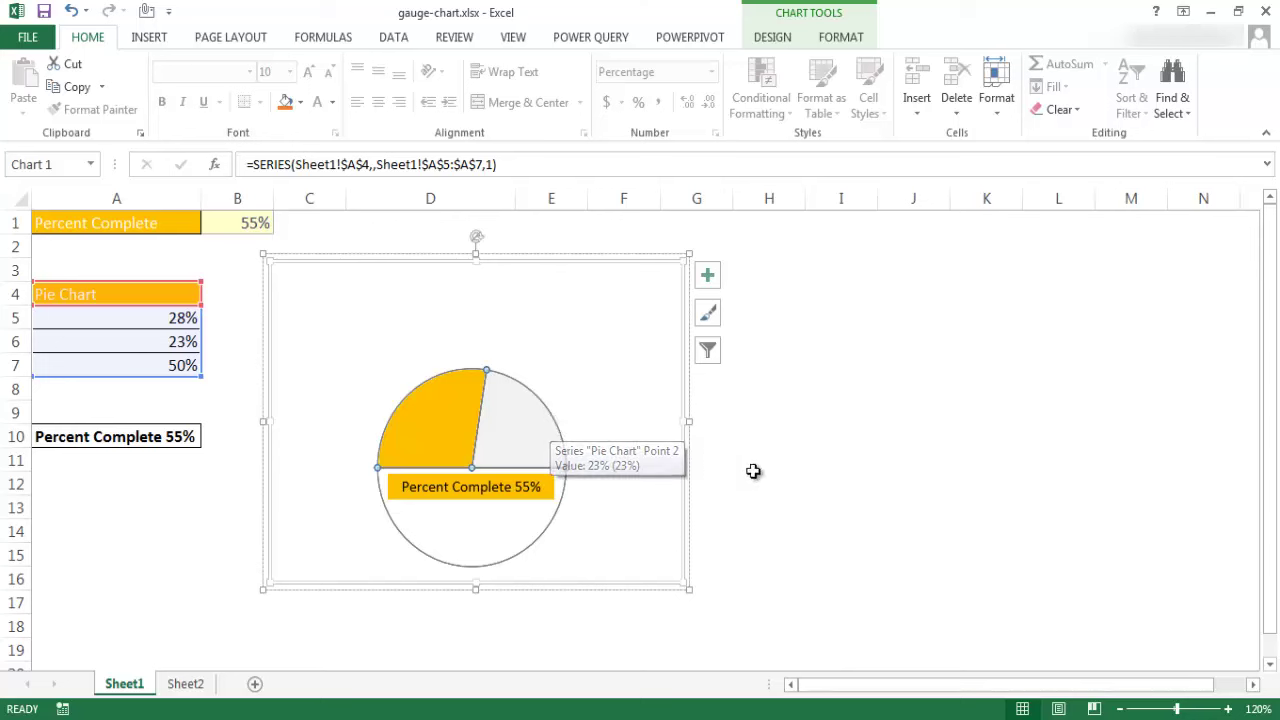
pyautogui.click(798, 484)
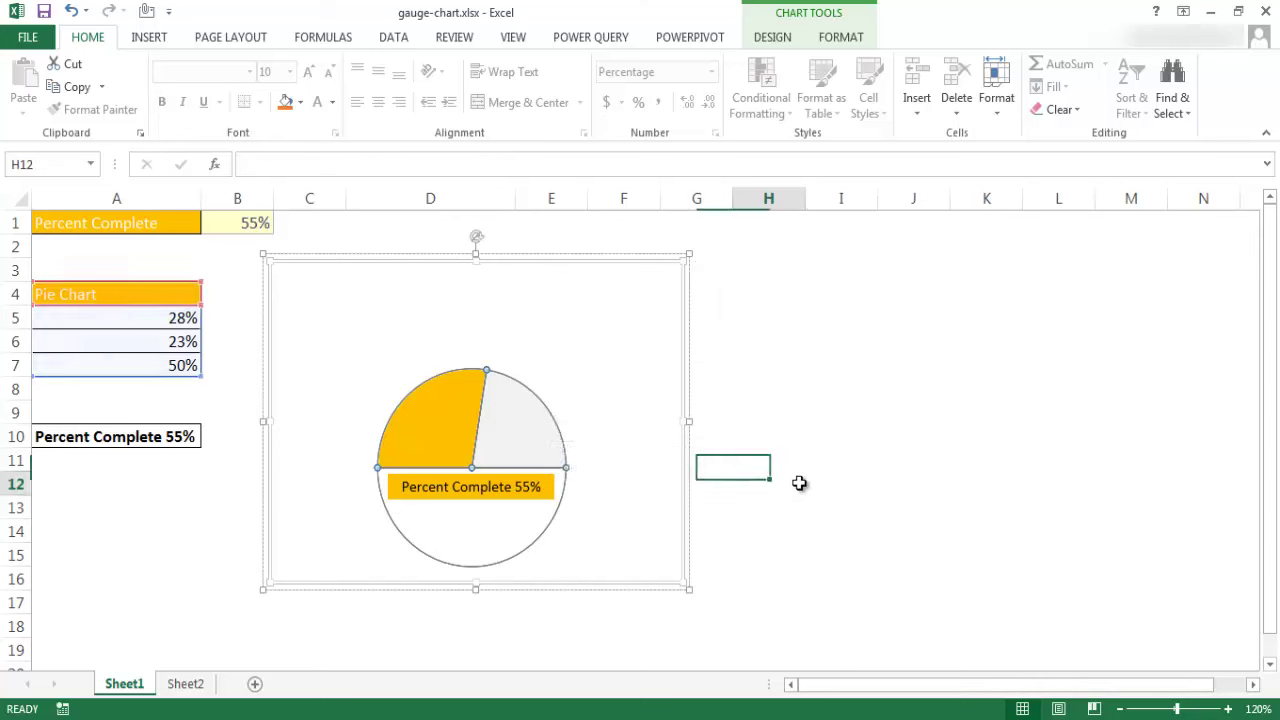
# On Sheet2, enter 50% in cell A7 as the last Pie Chart value.
pyautogui.click(198, 685)
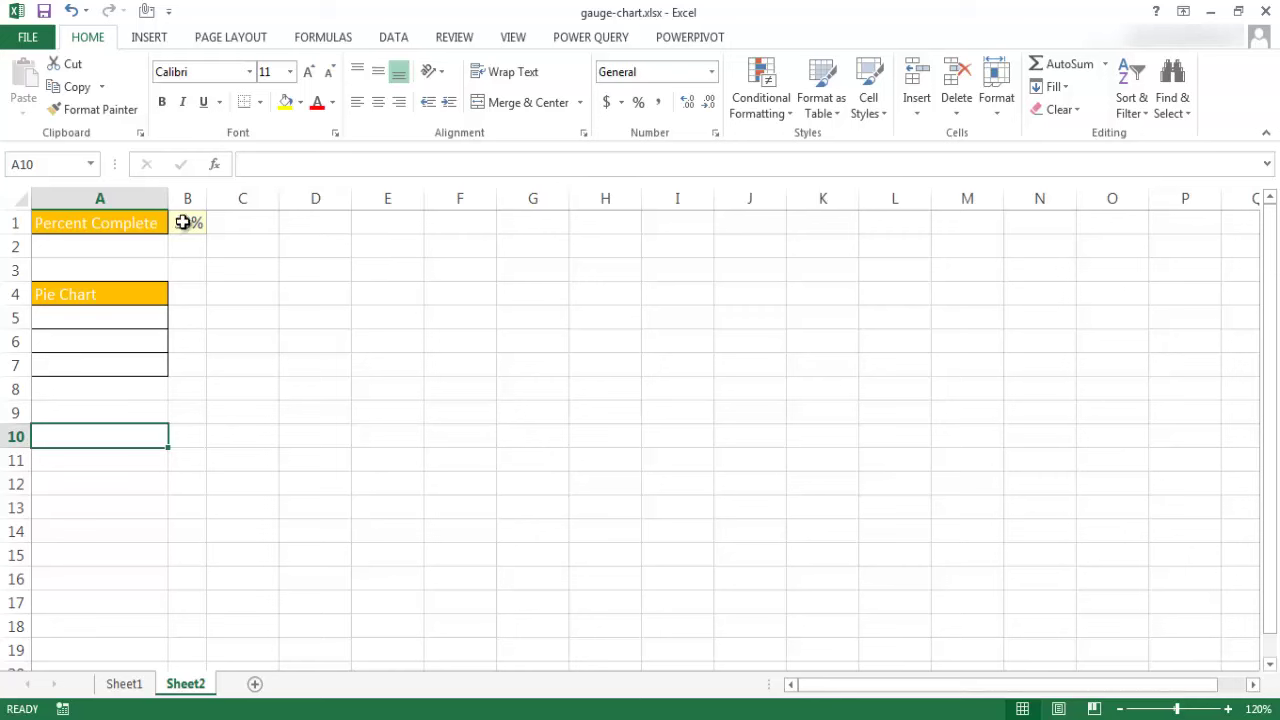
pyautogui.click(136, 364)
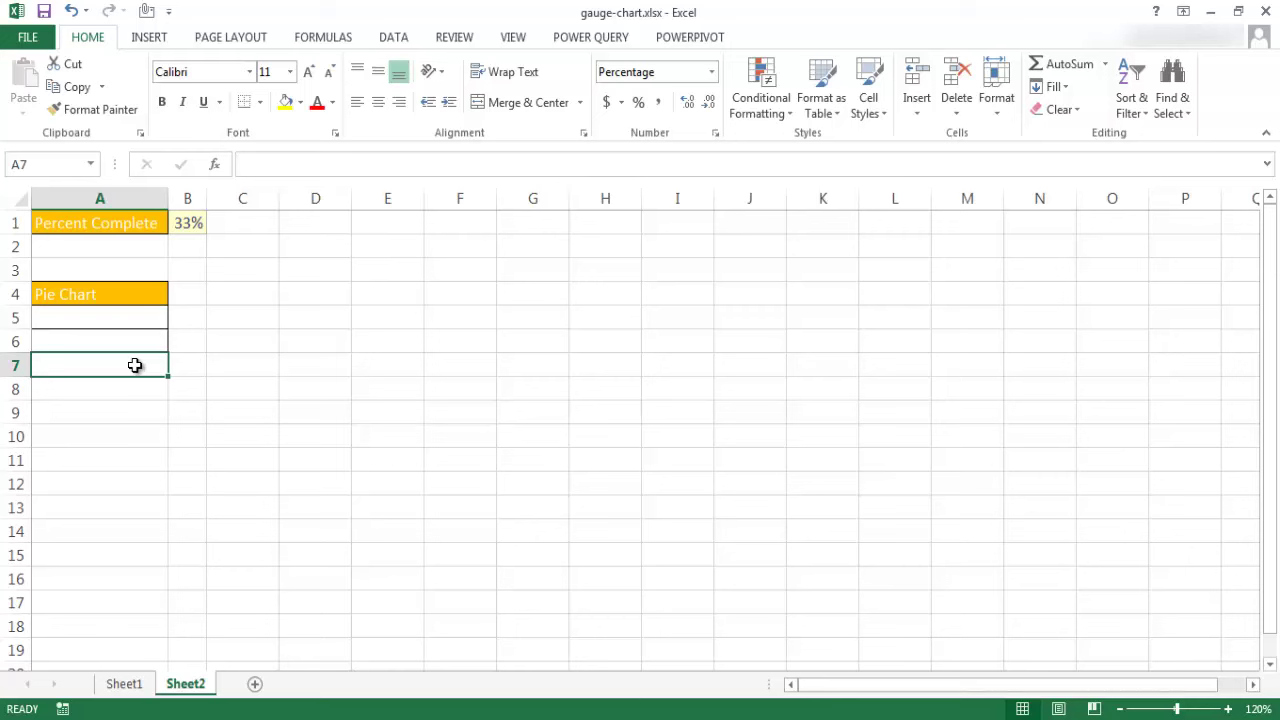
pyautogui.write('50')
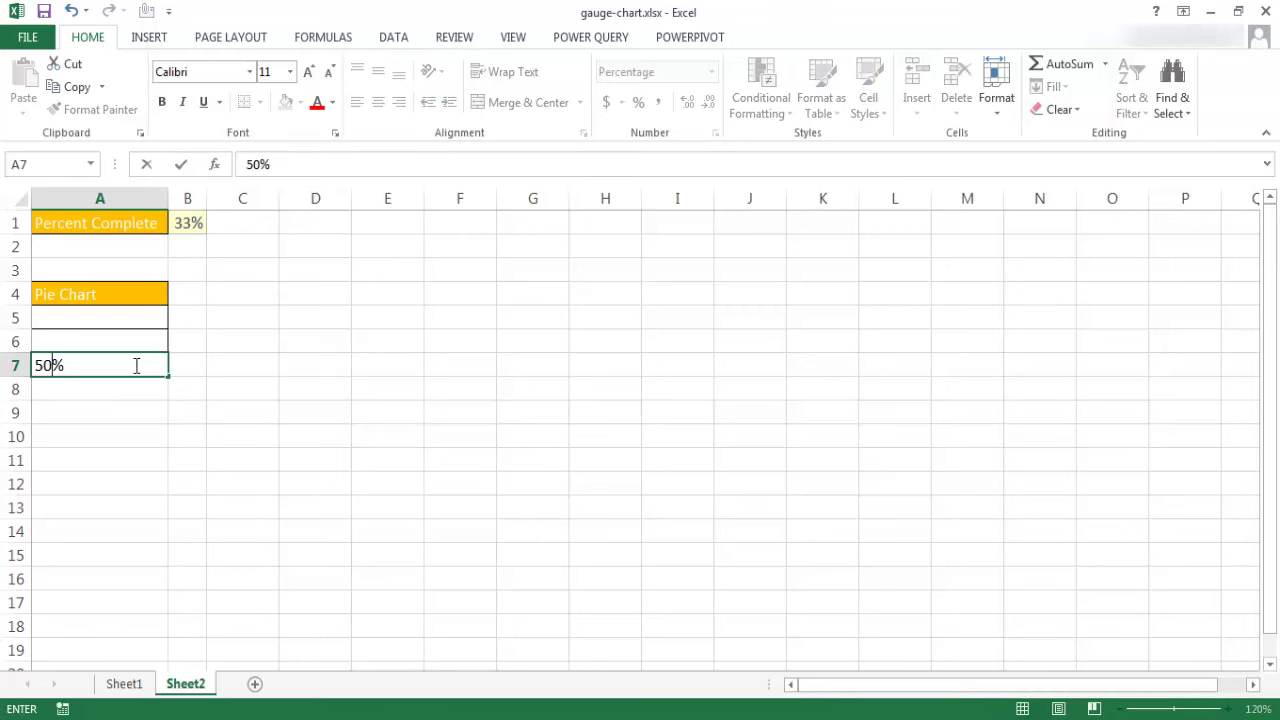
pyautogui.press('Return')
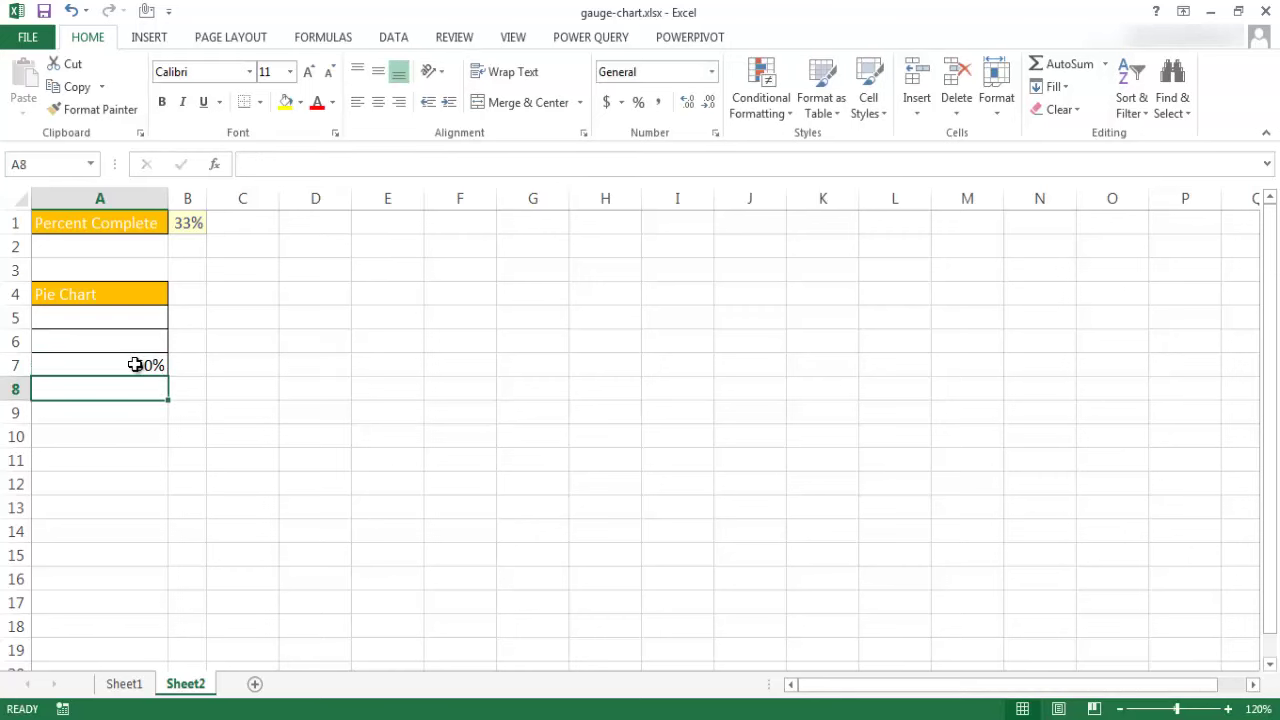
# Enter the formula =A7-A5 in cell A6 to calculate the remaining share of the gauge's top half.
pyautogui.click(141, 342)
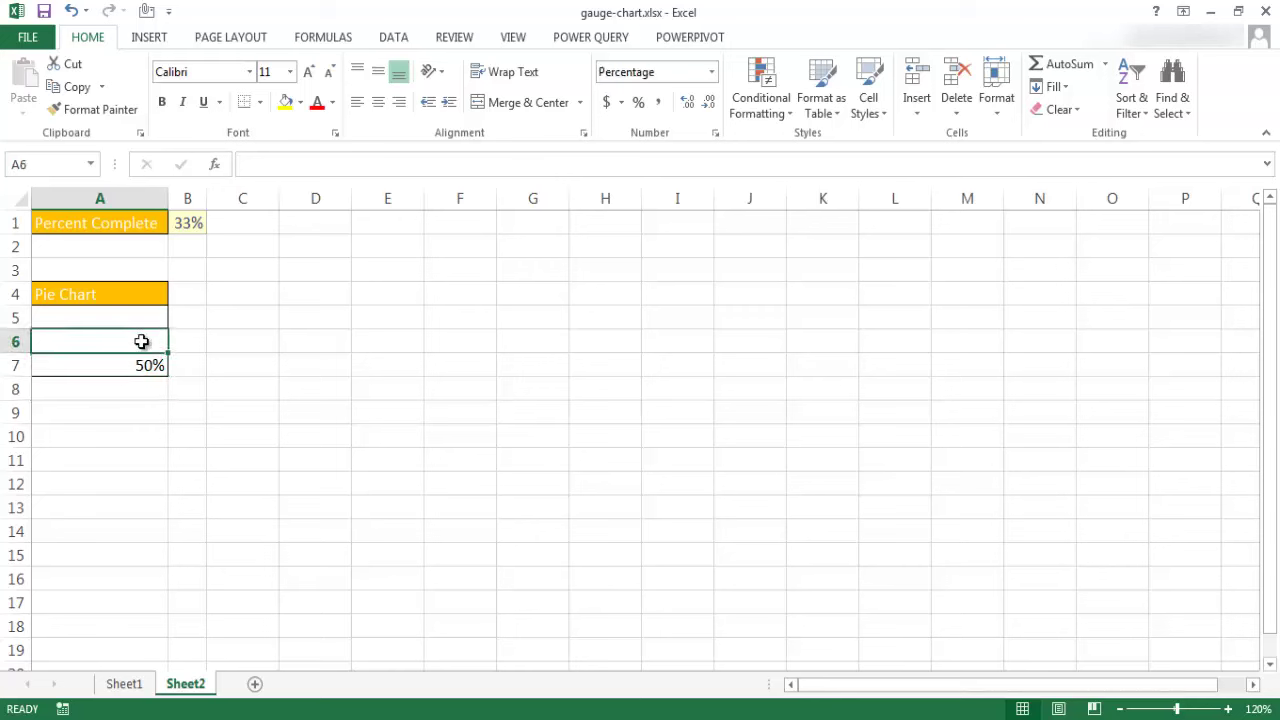
pyautogui.click(145, 364)
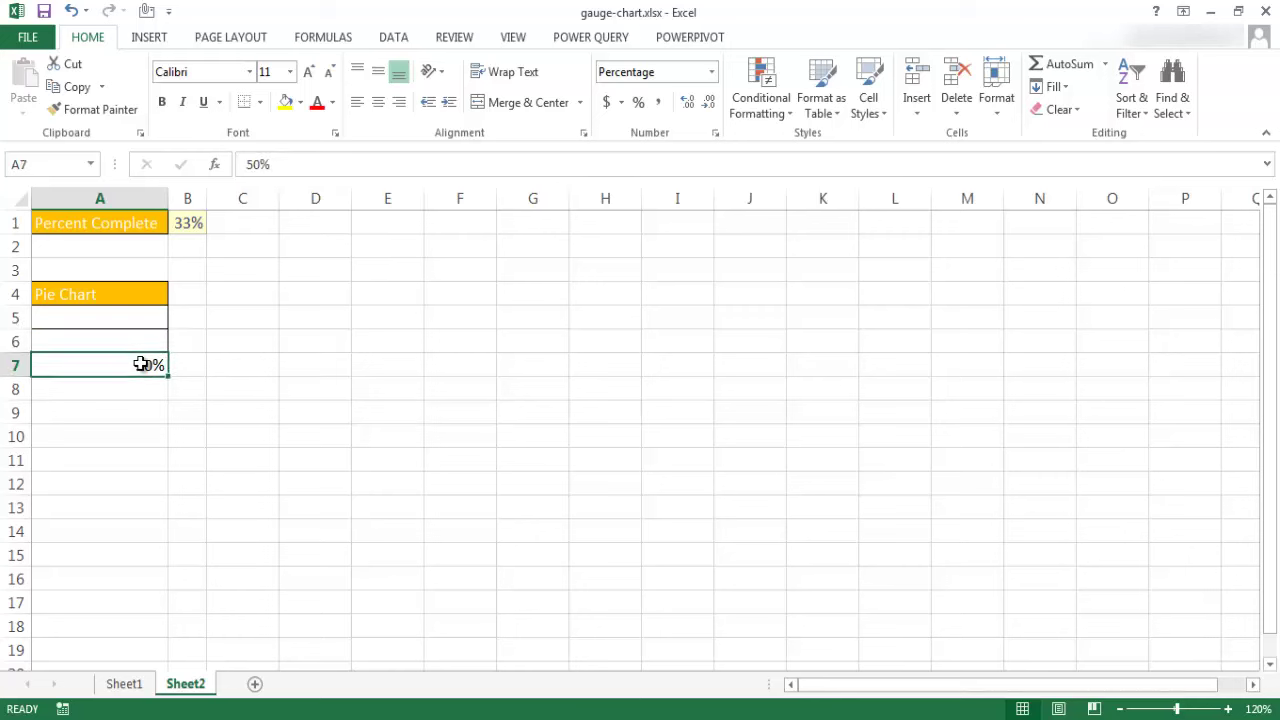
pyautogui.click(141, 339)
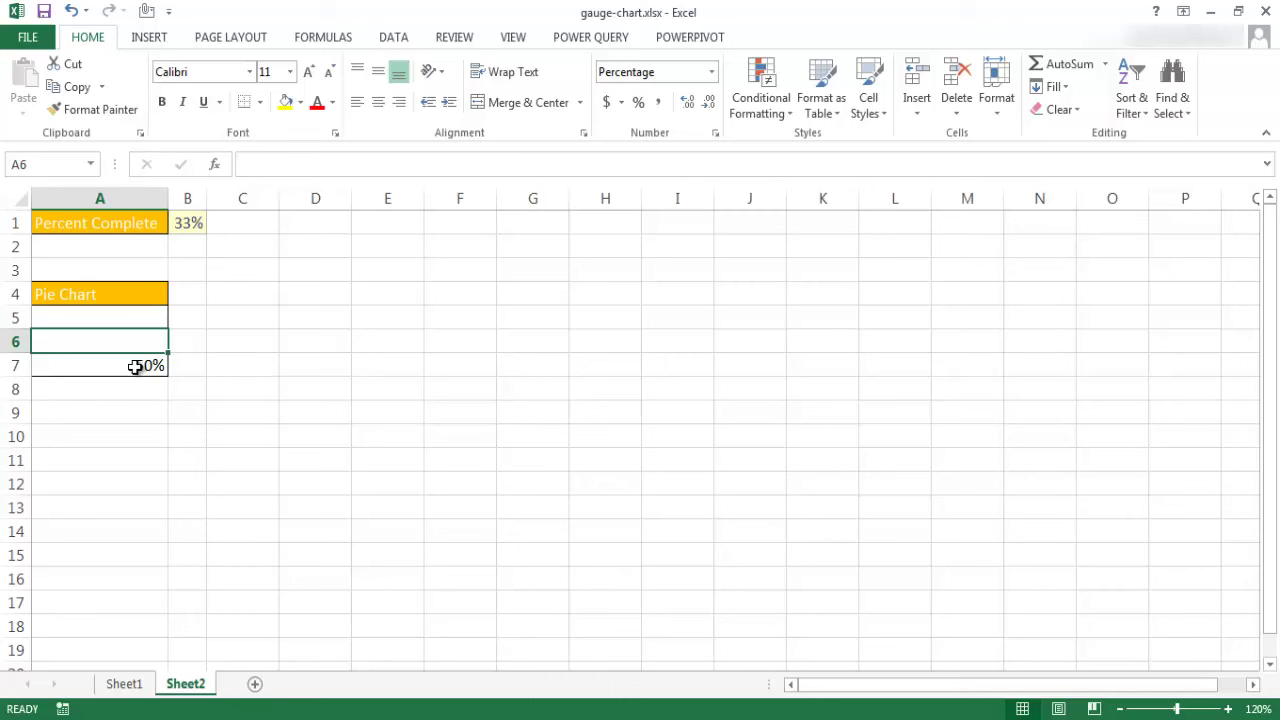
pyautogui.click(139, 365)
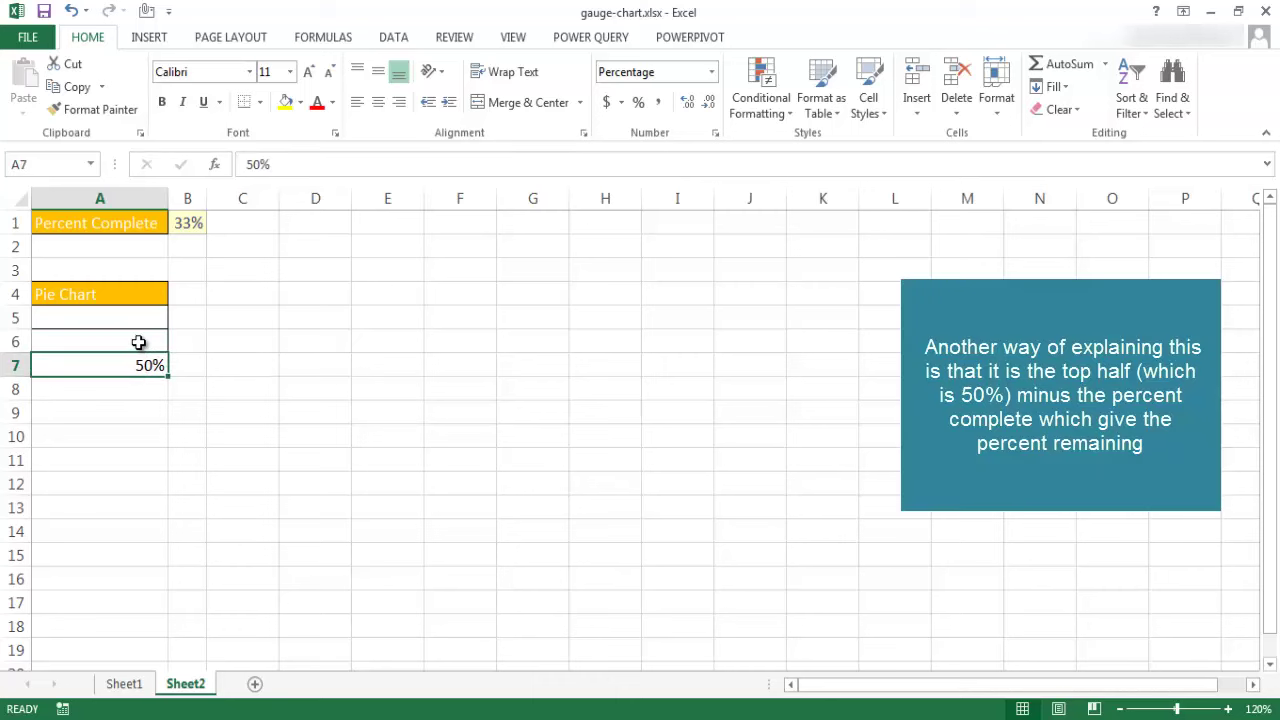
pyautogui.click(141, 338)
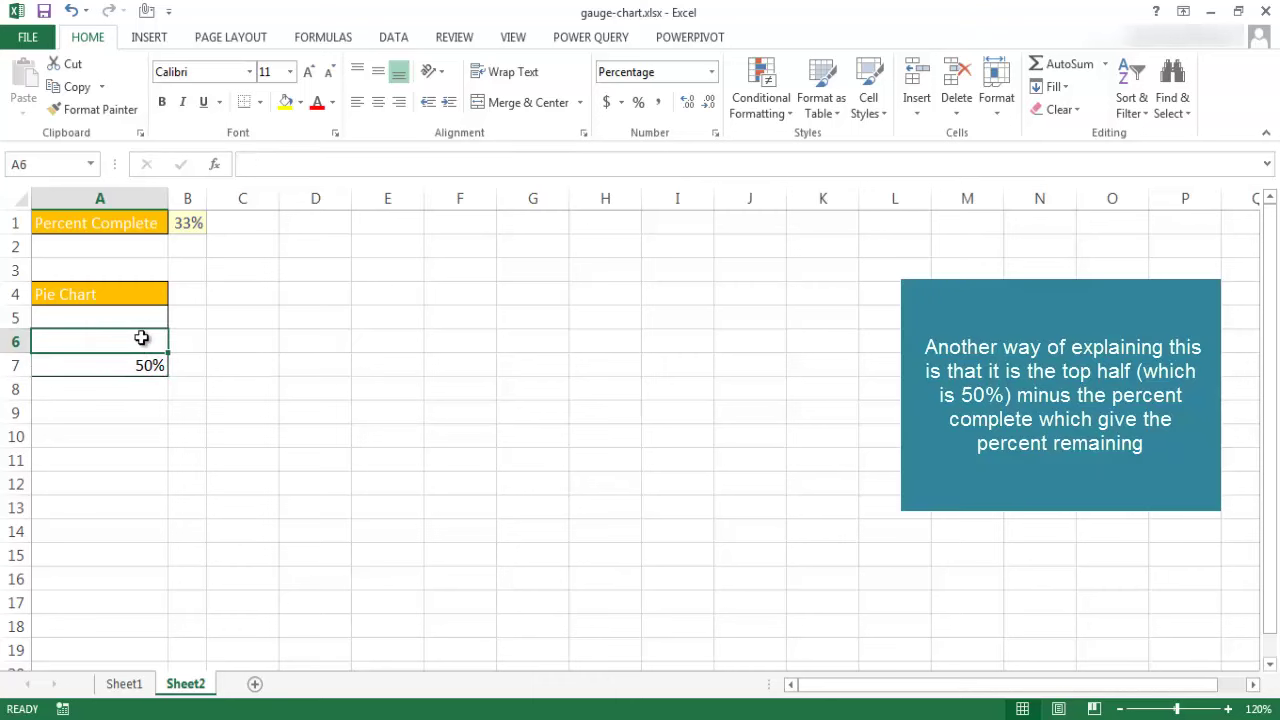
pyautogui.write('=')
pyautogui.click(141, 366)
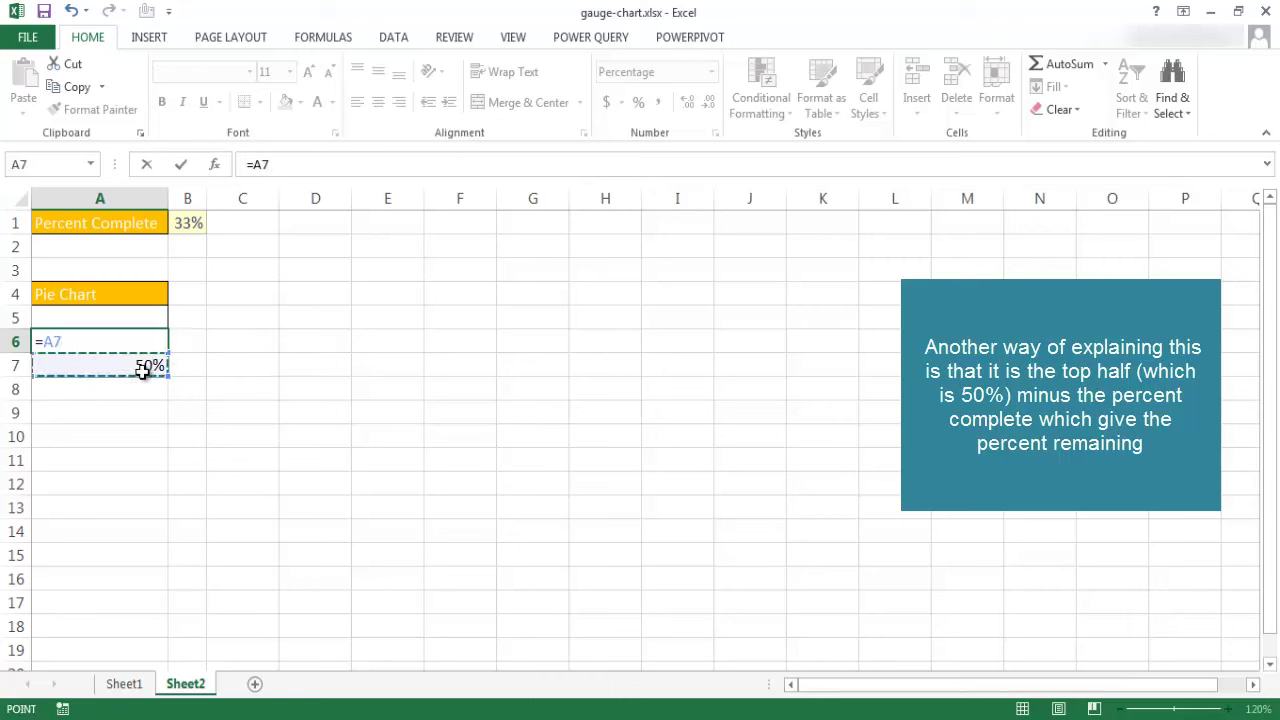
pyautogui.write('-')
pyautogui.click(124, 315)
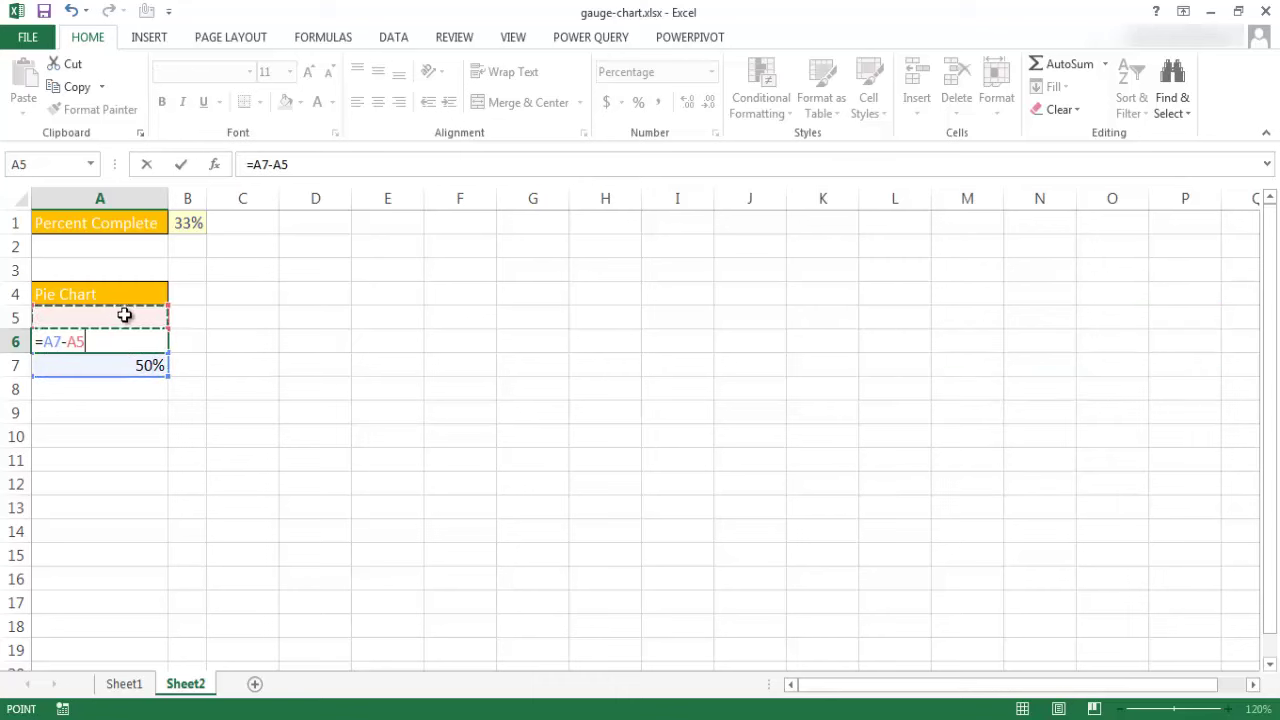
pyautogui.press('Return')
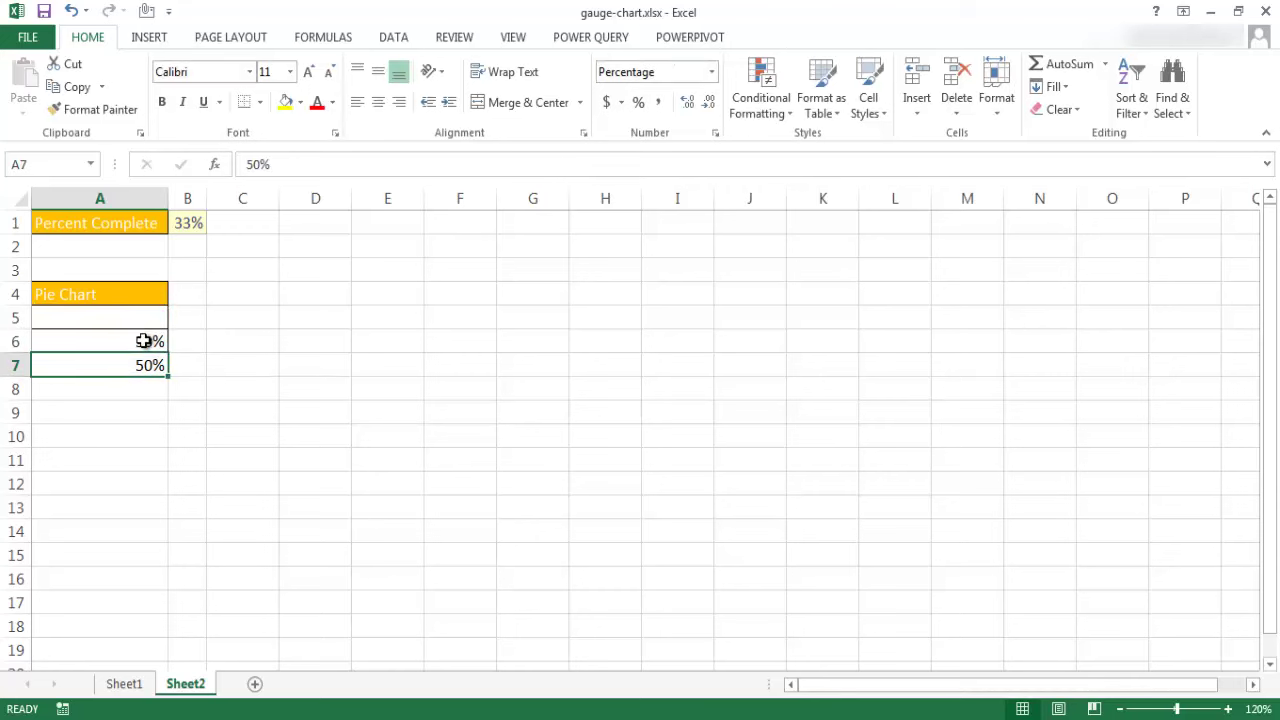
pyautogui.click(144, 339)
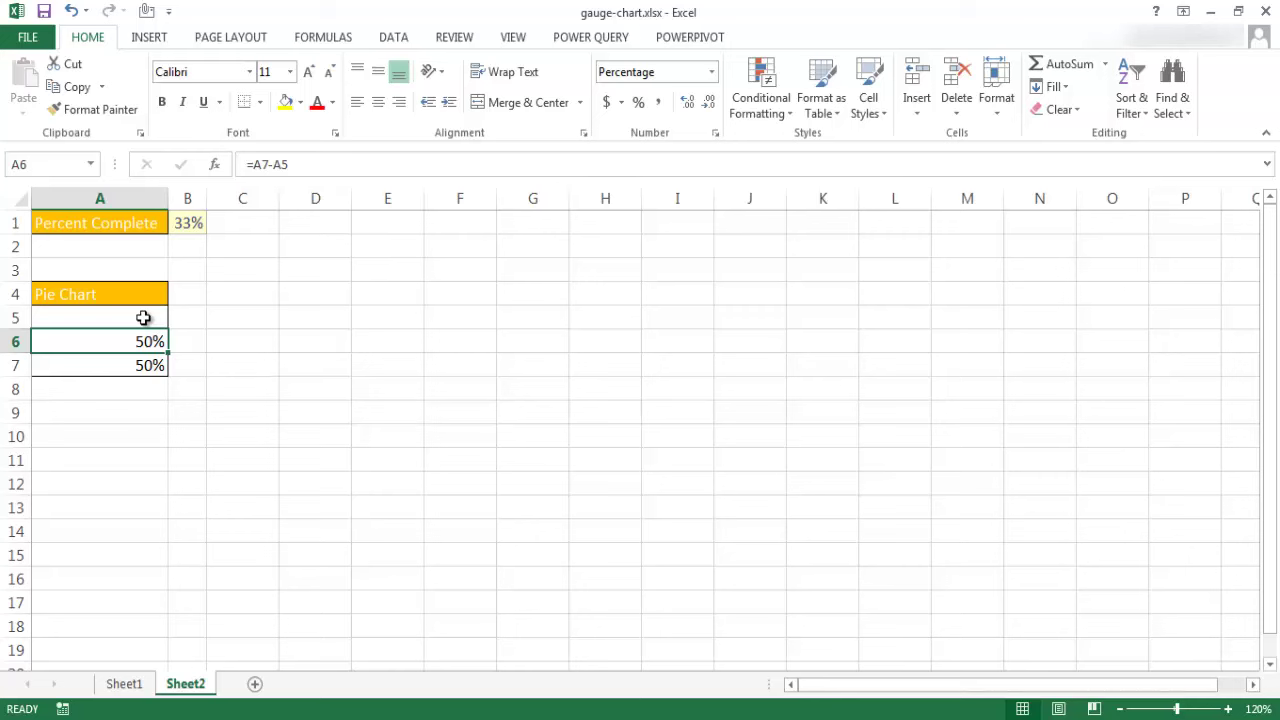
# Enter the formula =MIN(B1,100%)/2 in cell A5 to calculate the completed share, capped at 100% and halved.
pyautogui.click(144, 318)
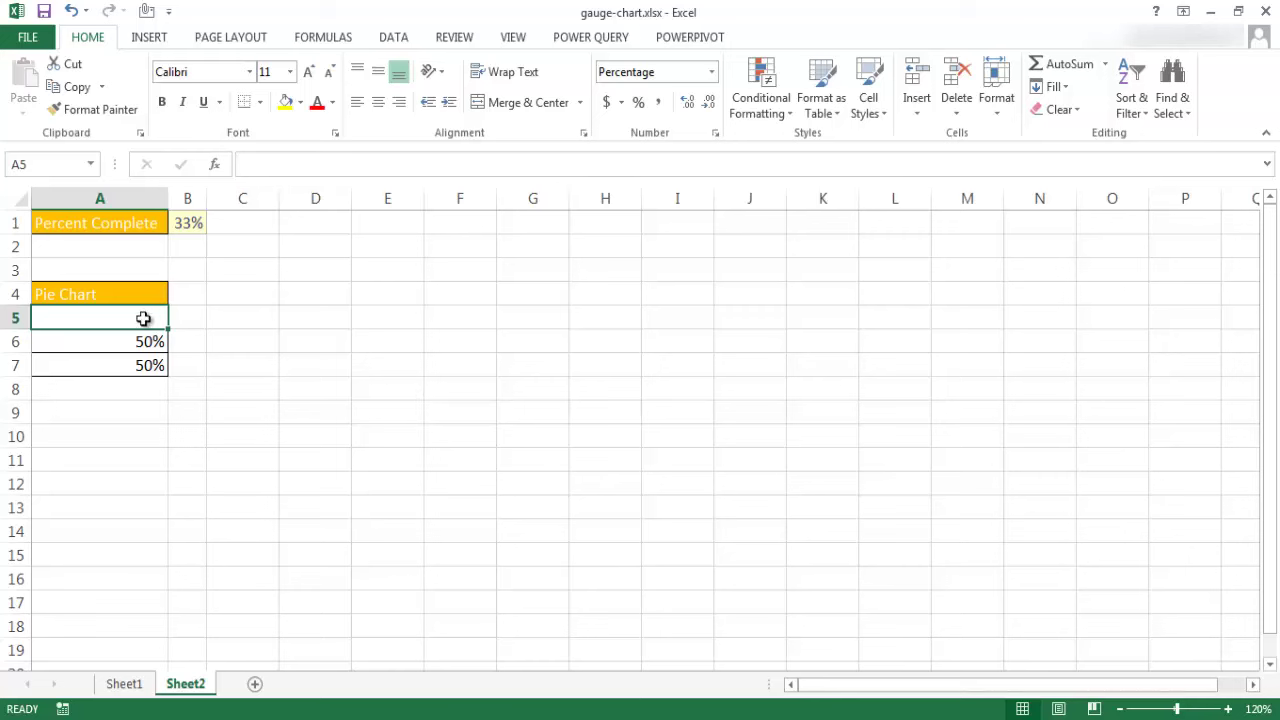
pyautogui.write('=(')
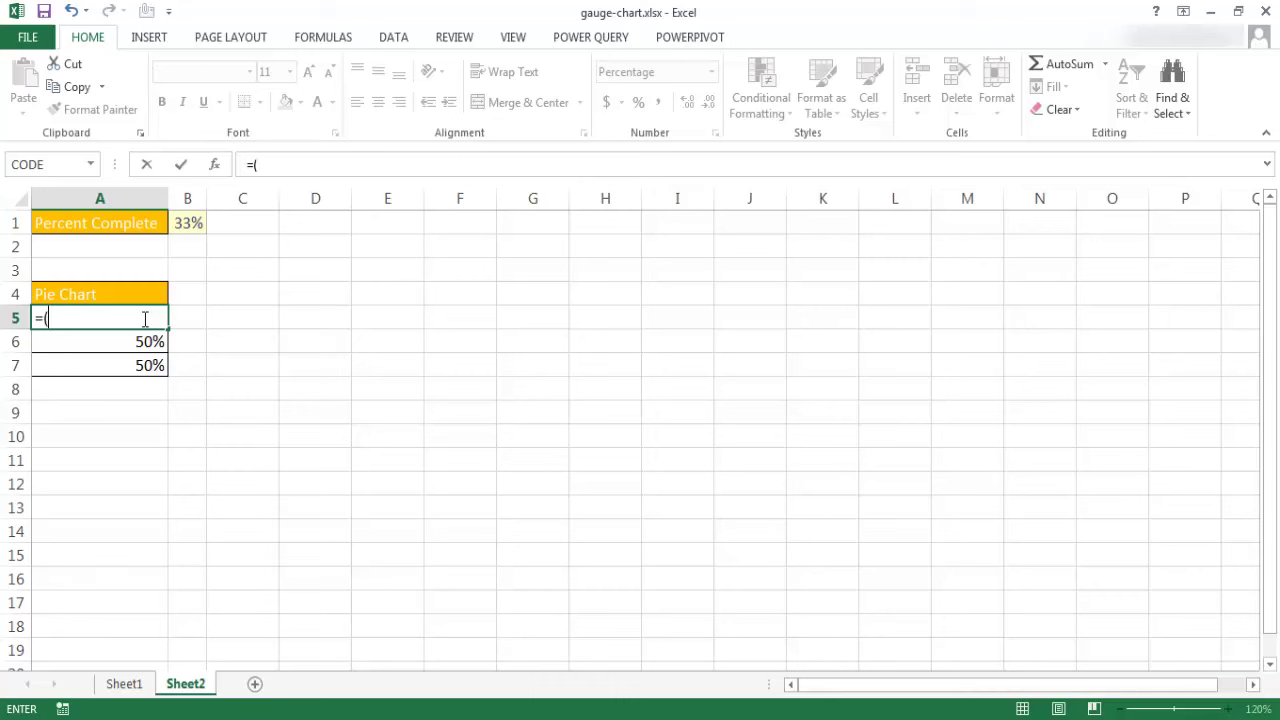
pyautogui.write('min')
pyautogui.press('BackSpace')
pyautogui.press('BackSpace')
pyautogui.press('BackSpace')
pyautogui.press('BackSpace')
pyautogui.write('min')
pyautogui.doubleClick(90, 341)
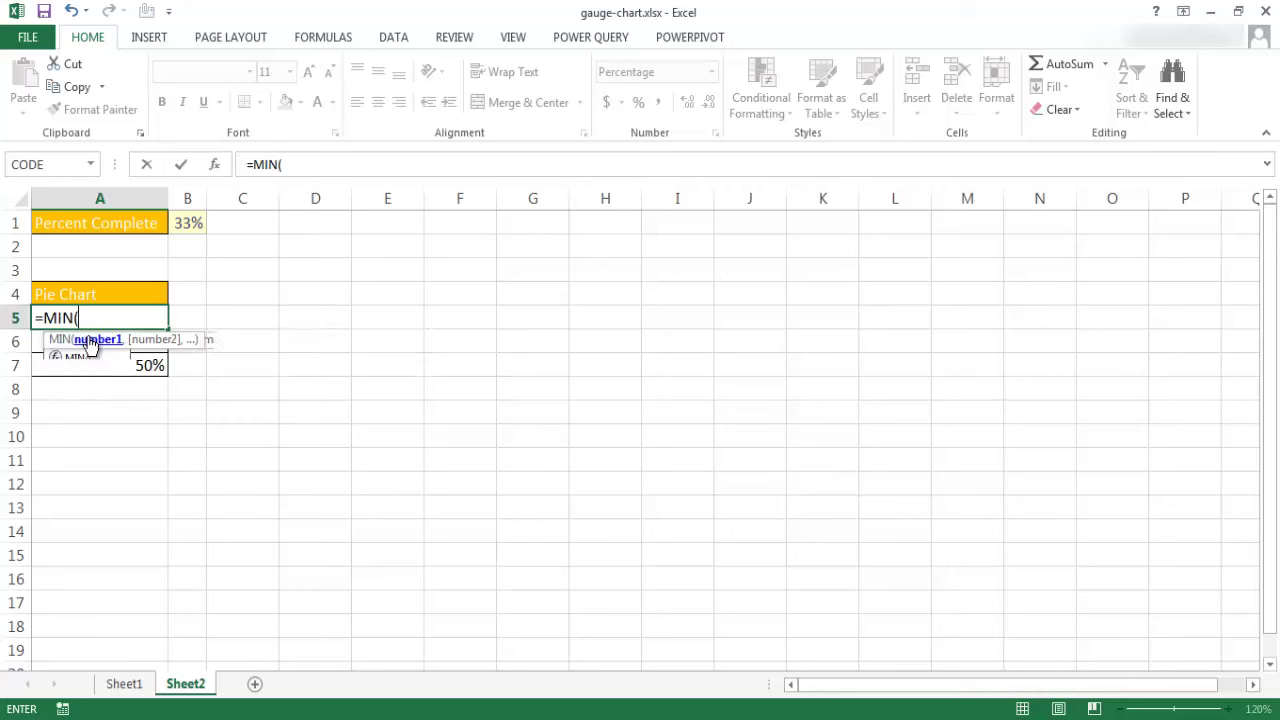
pyautogui.click(188, 223)
pyautogui.write(',')
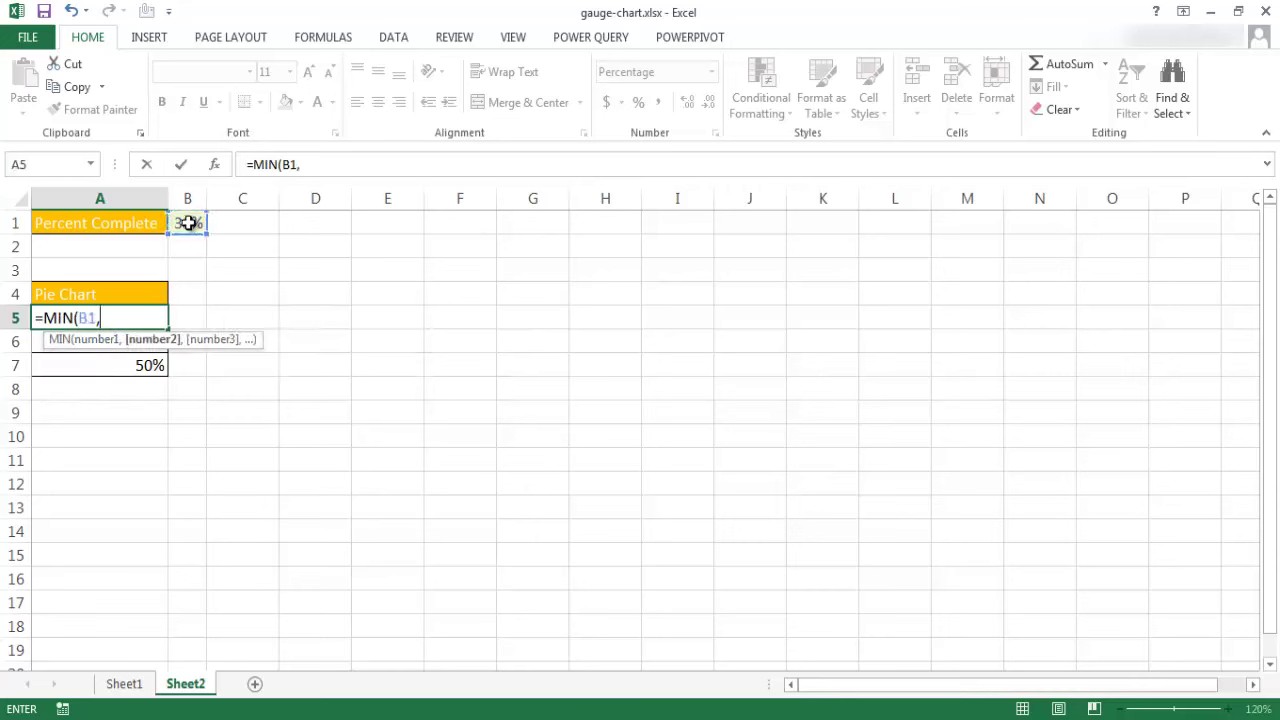
pyautogui.write('100%')
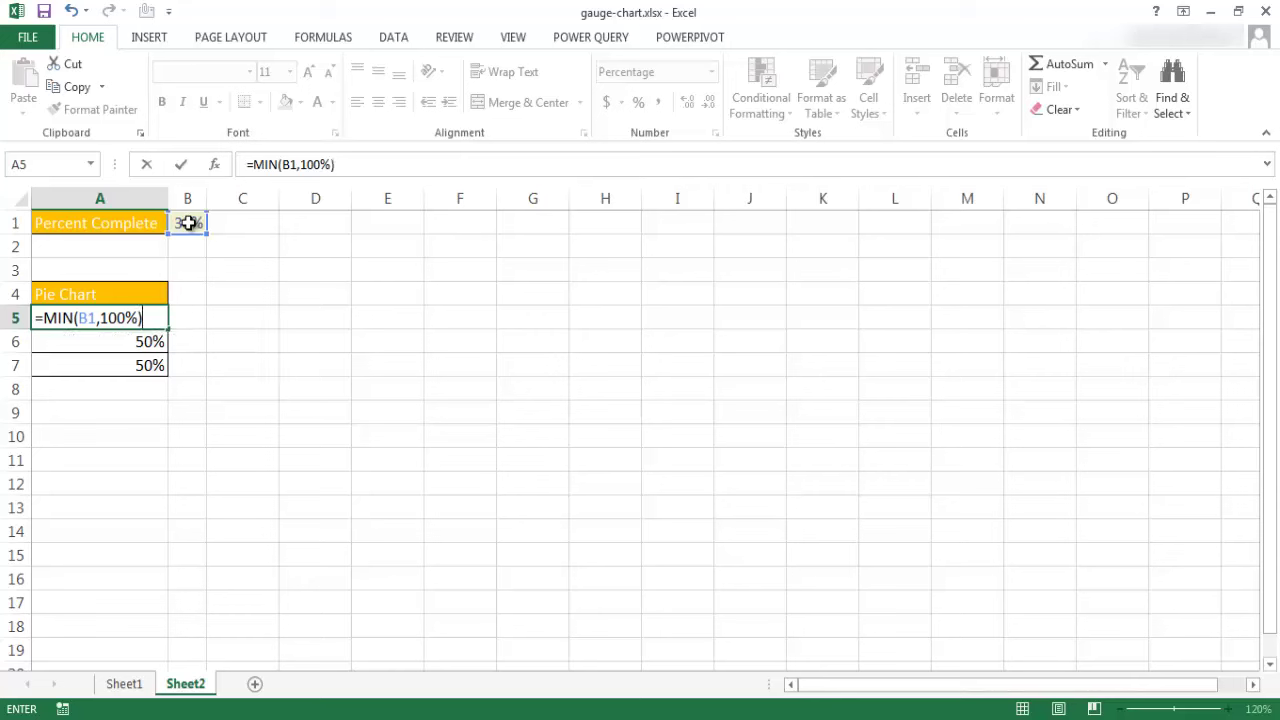
pyautogui.write(')/2')
pyautogui.press('Return')
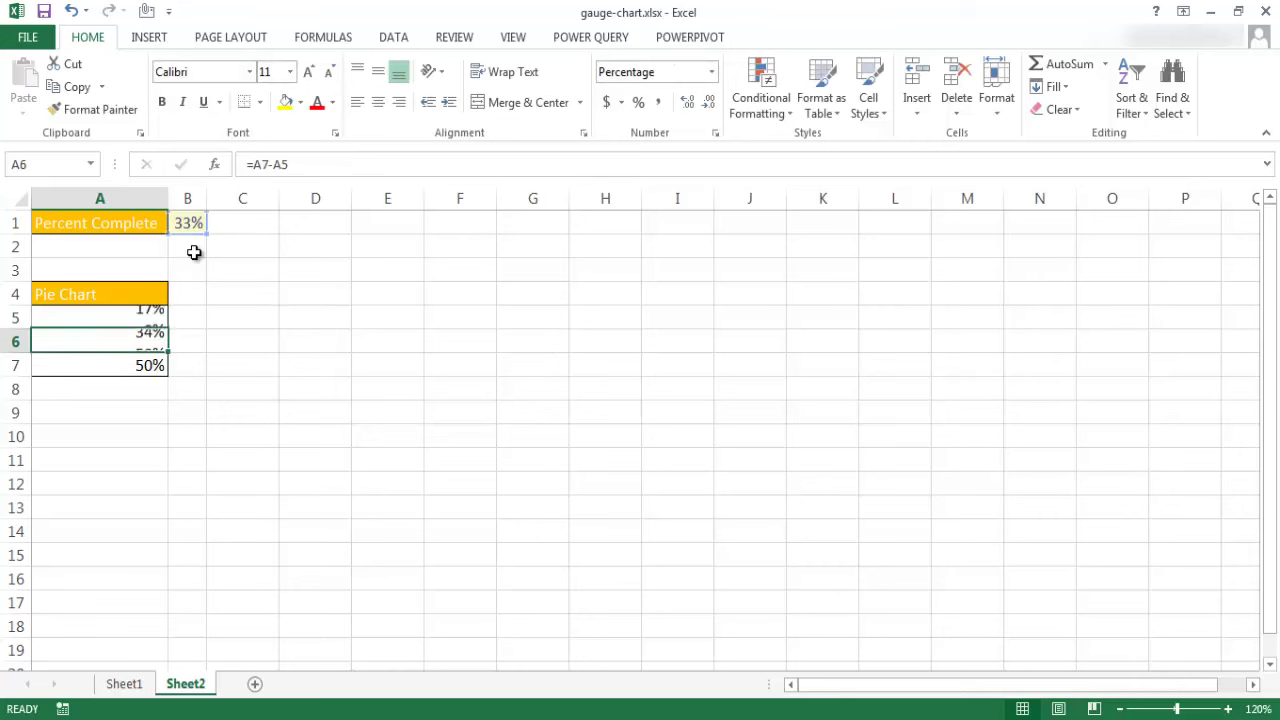
# Examine the arguments of the MIN function in cell A5's formula without changing them.
pyautogui.click(146, 318)
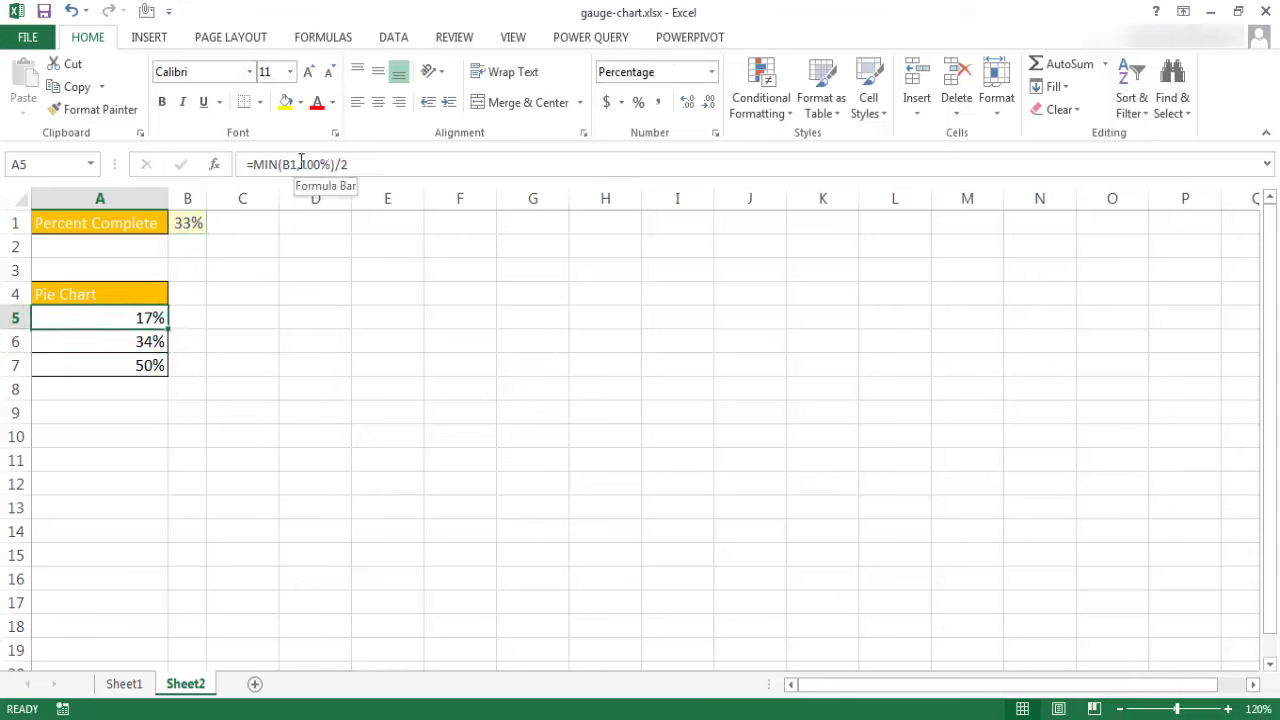
pyautogui.click(214, 164)
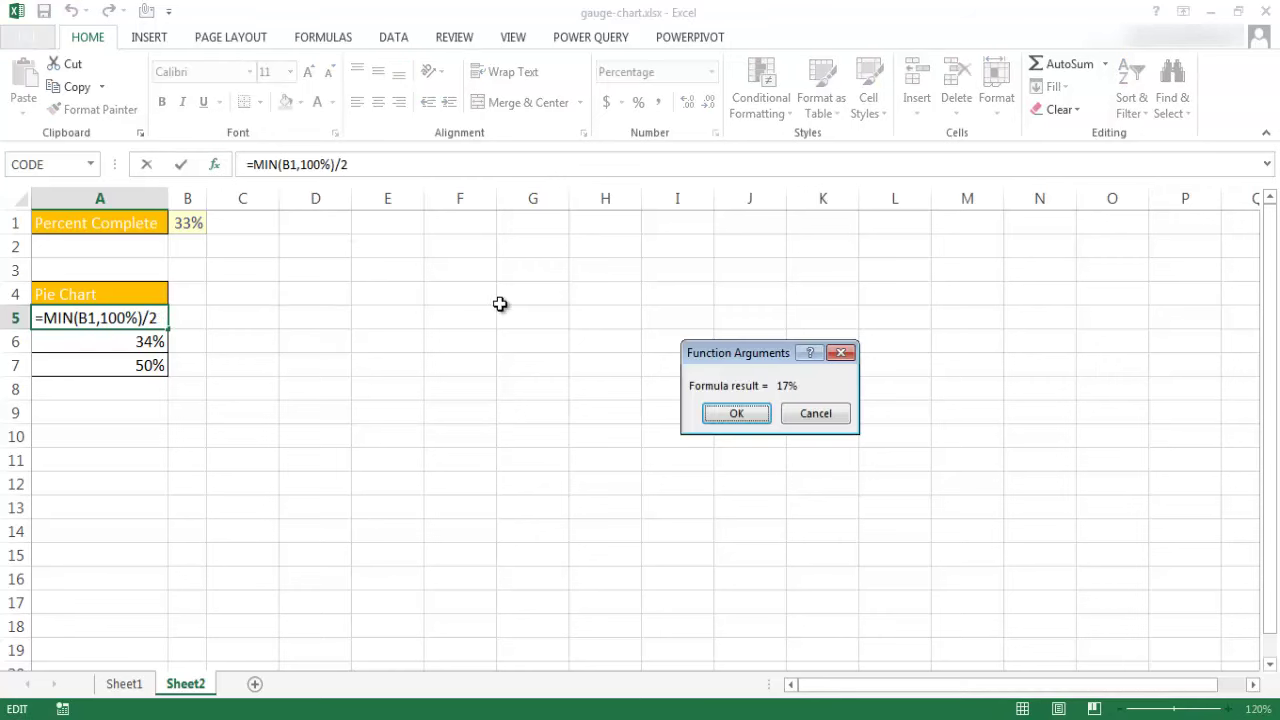
pyautogui.click(815, 414)
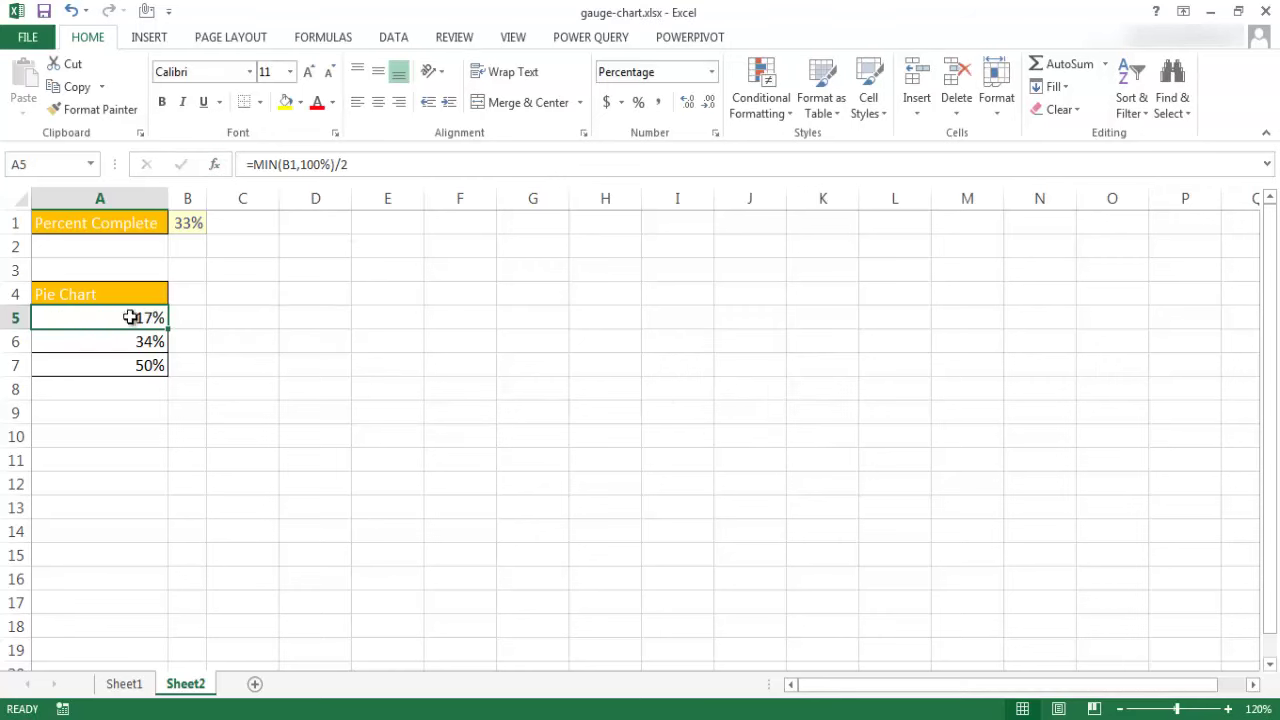
pyautogui.click(251, 164)
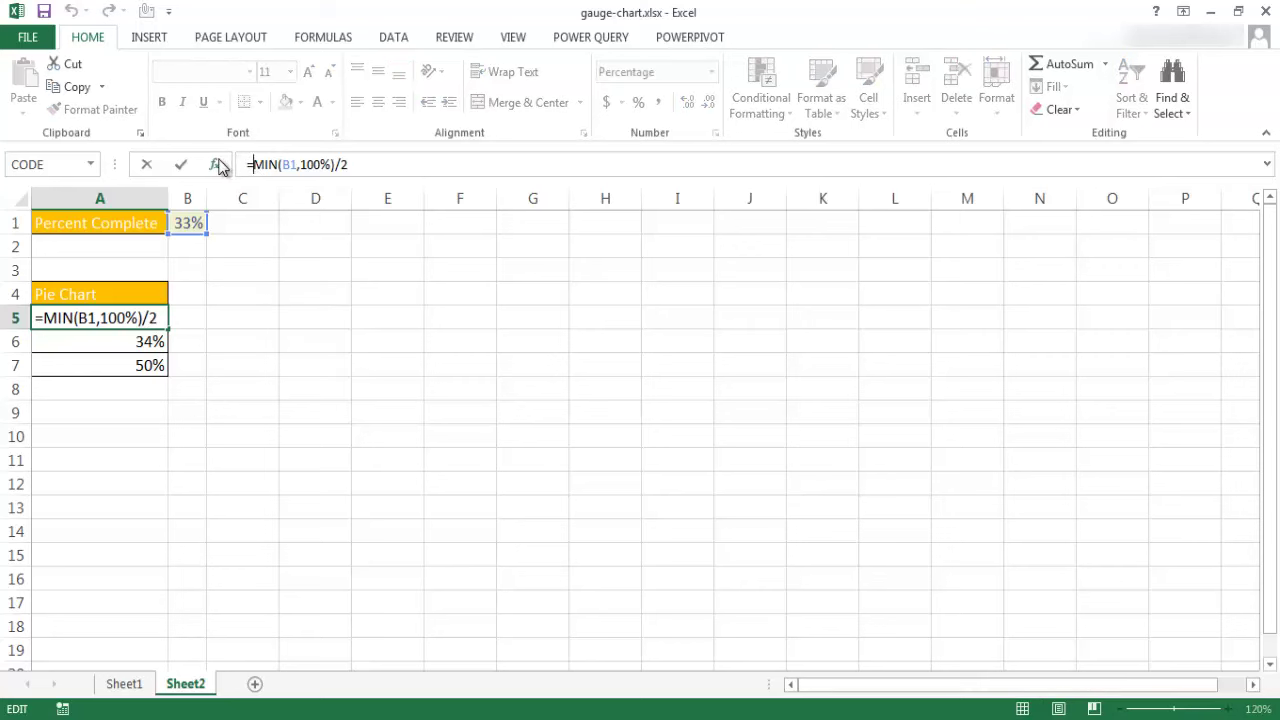
pyautogui.click(216, 164)
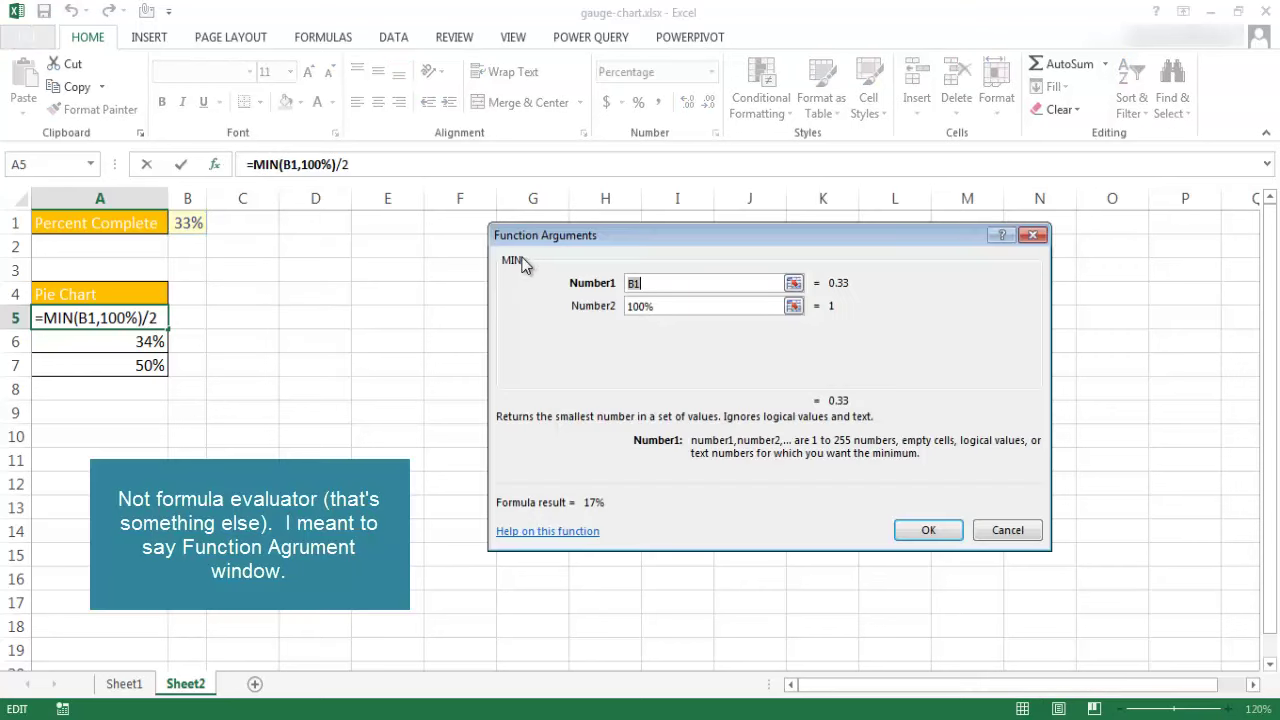
pyautogui.click(651, 306)
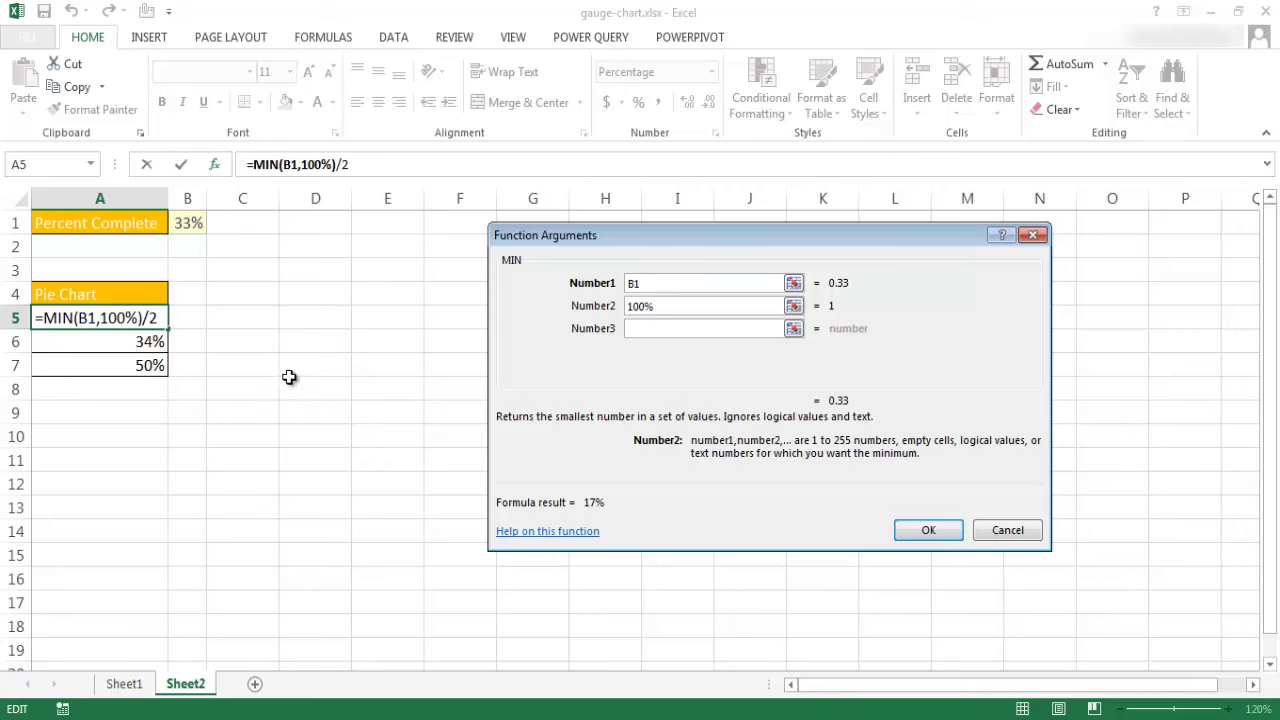
pyautogui.click(1008, 532)
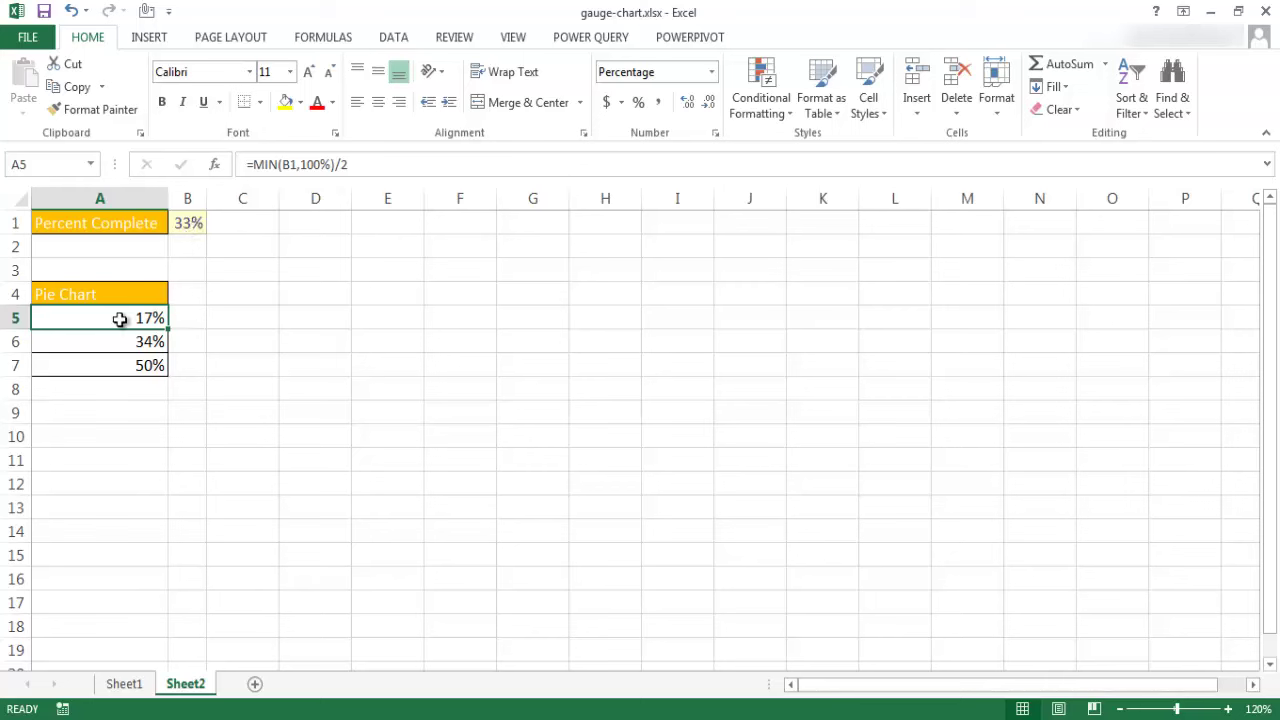
# Insert a 2-D pie chart based on the Pie Chart values in A4:A7.
pyautogui.click(150, 38)
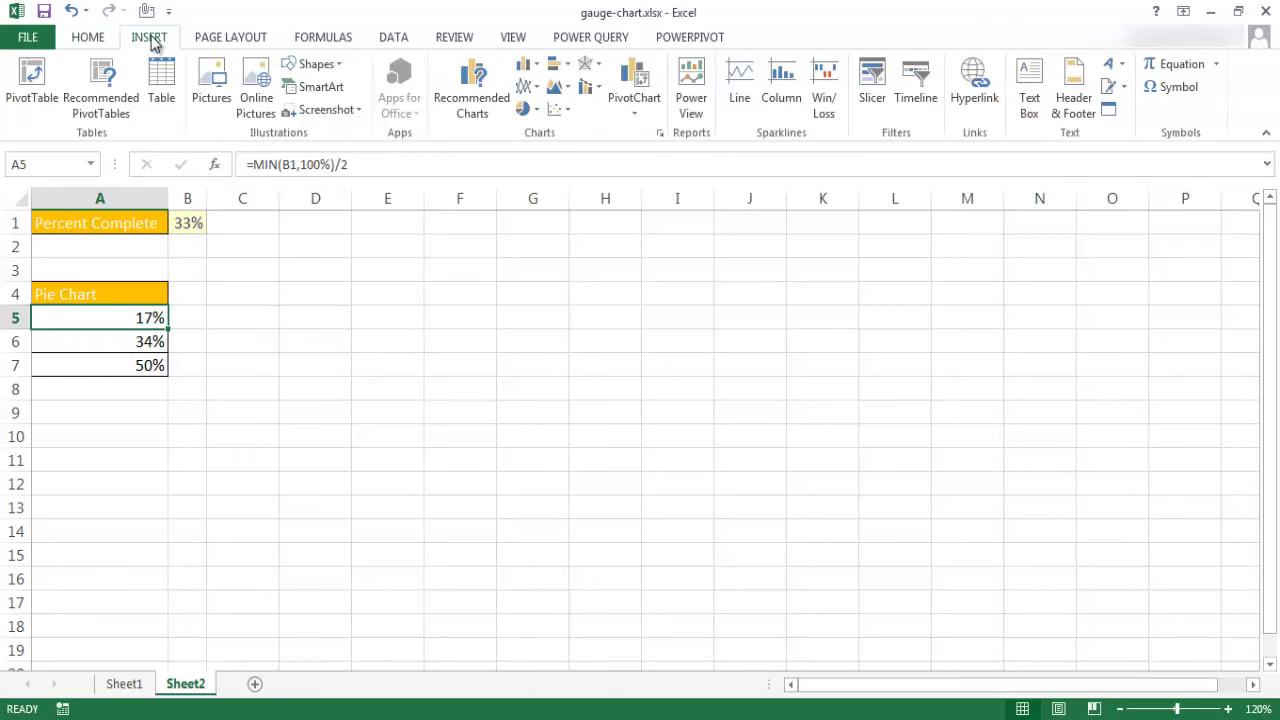
pyautogui.click(536, 110)
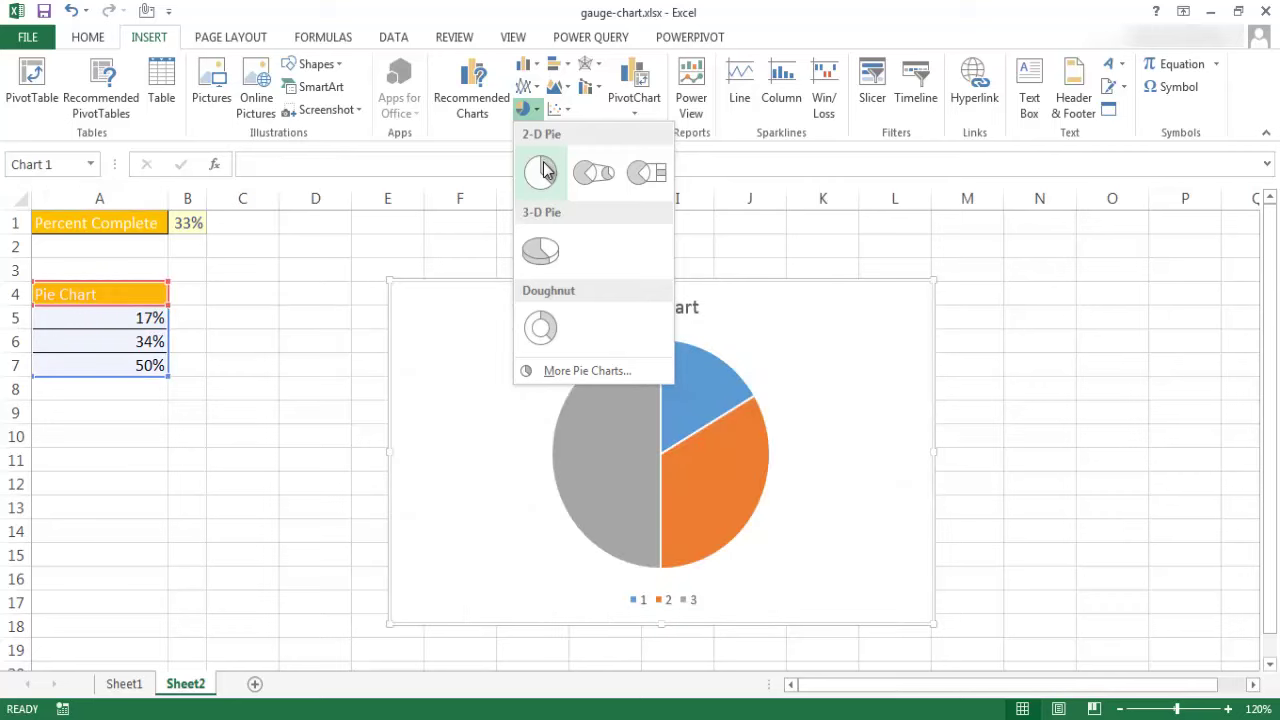
pyautogui.click(540, 172)
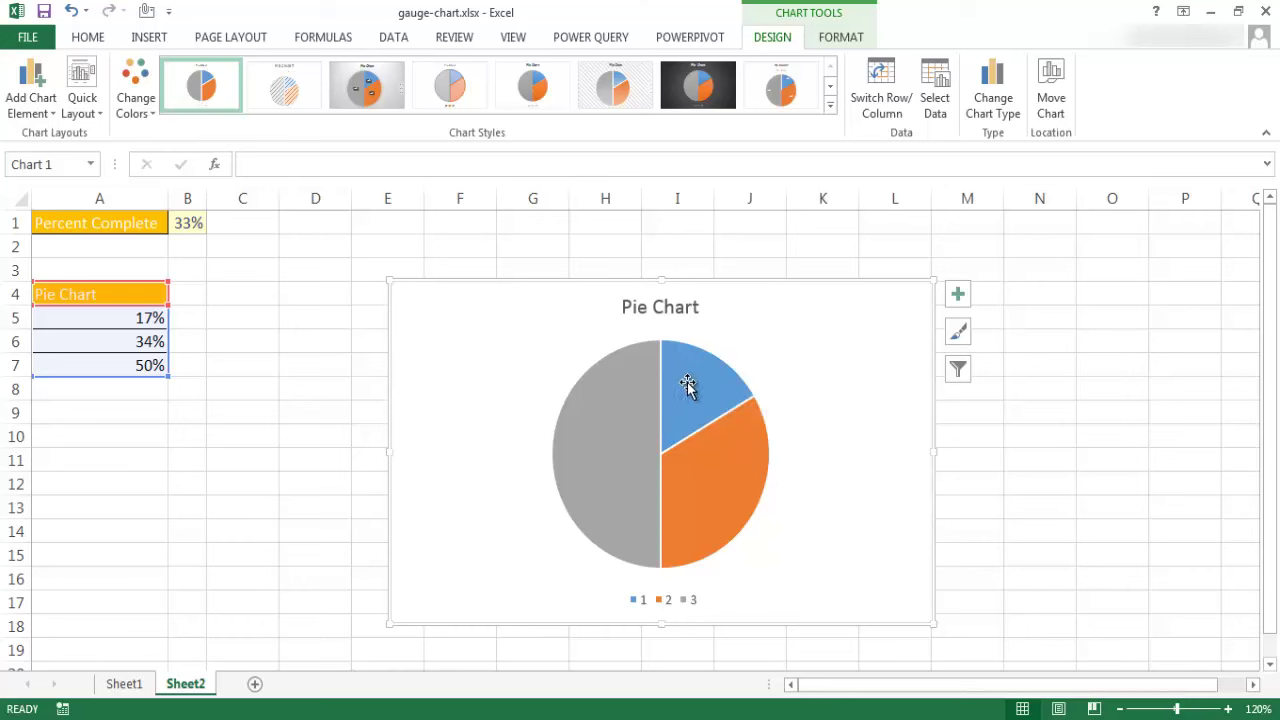
# Set the pie series' angle of first slice to 270° so the 50% slice sits in the bottom half.
pyautogui.moveTo(689, 352)
pyautogui.moveTo(620, 366)
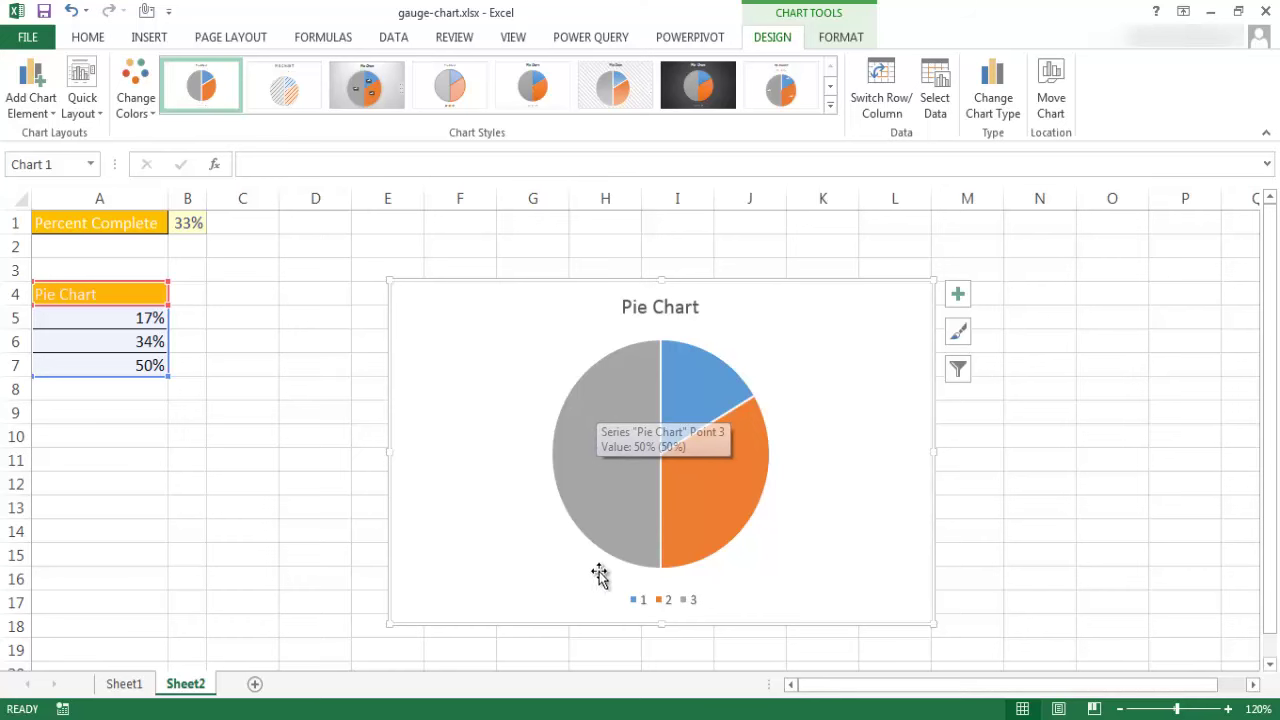
pyautogui.click(628, 402)
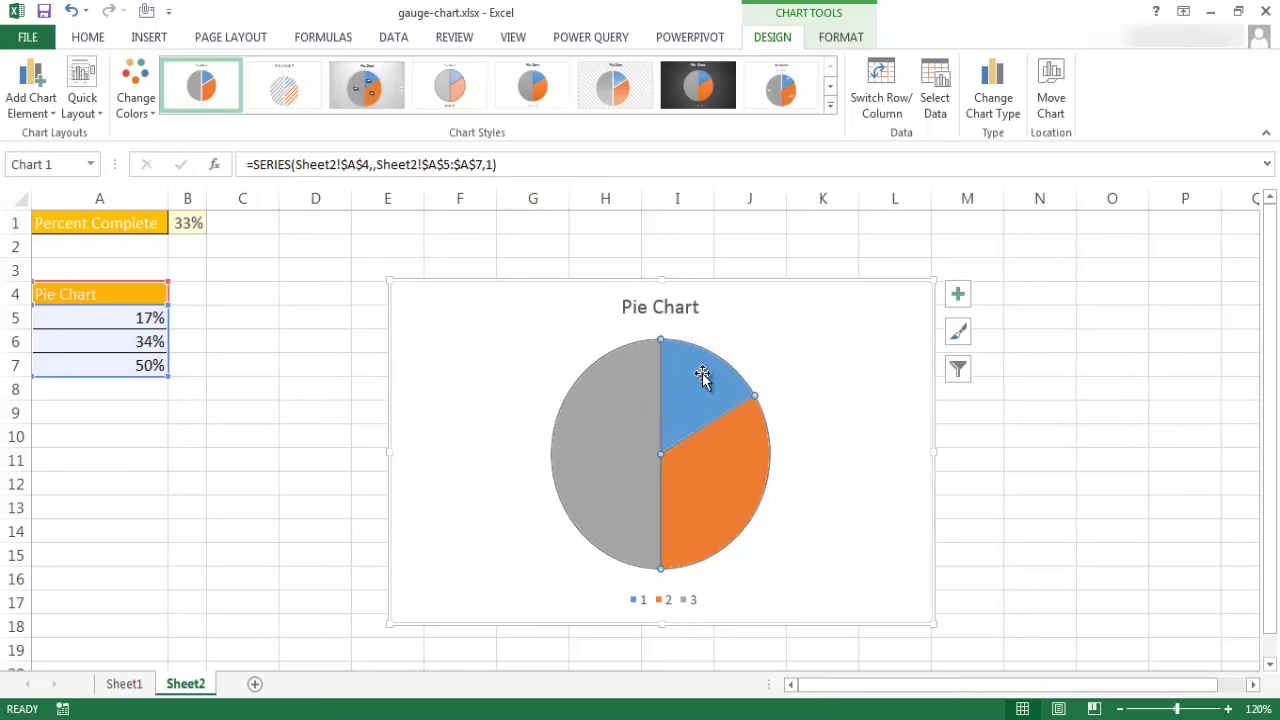
pyautogui.moveTo(703, 375)
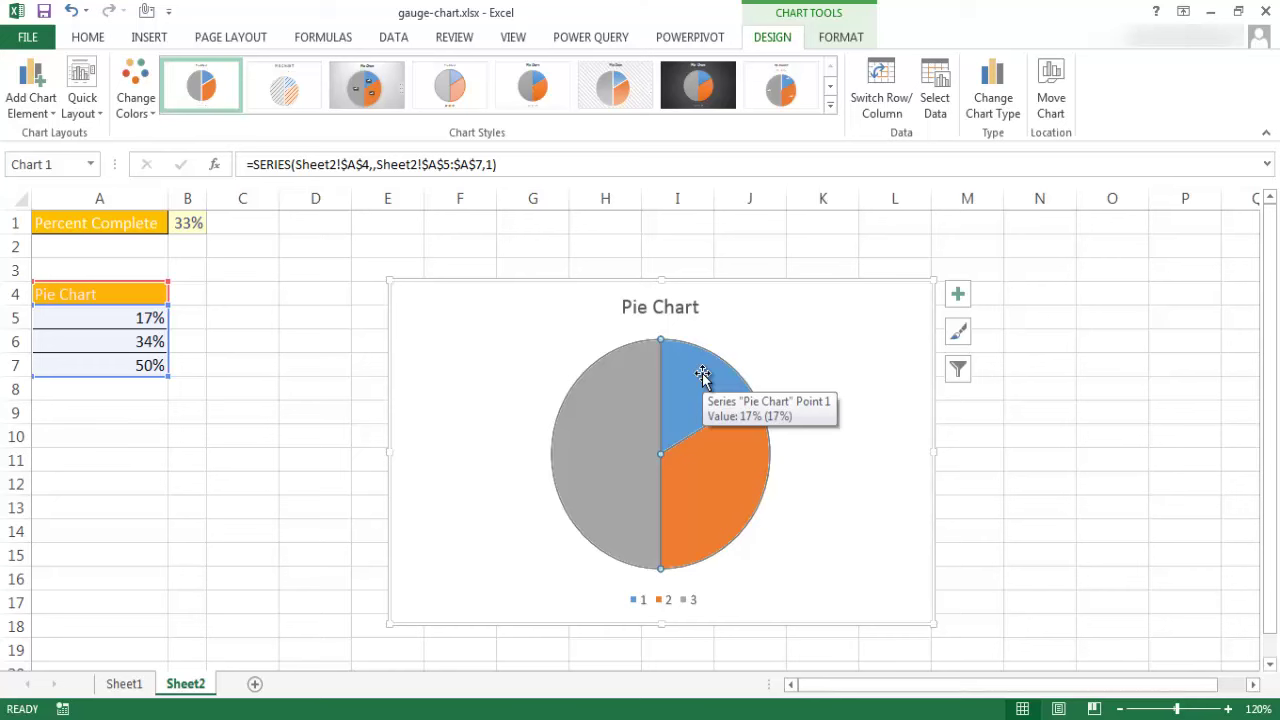
pyautogui.doubleClick(703, 375)
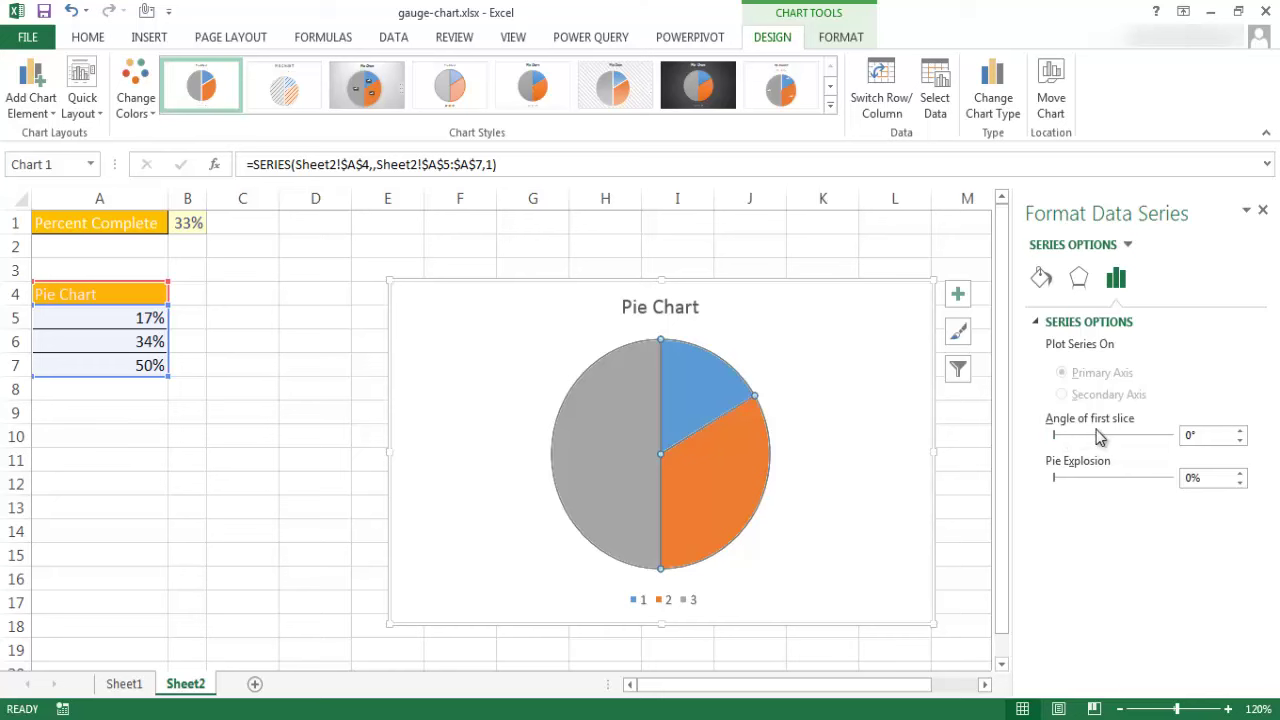
pyautogui.doubleClick(1216, 437)
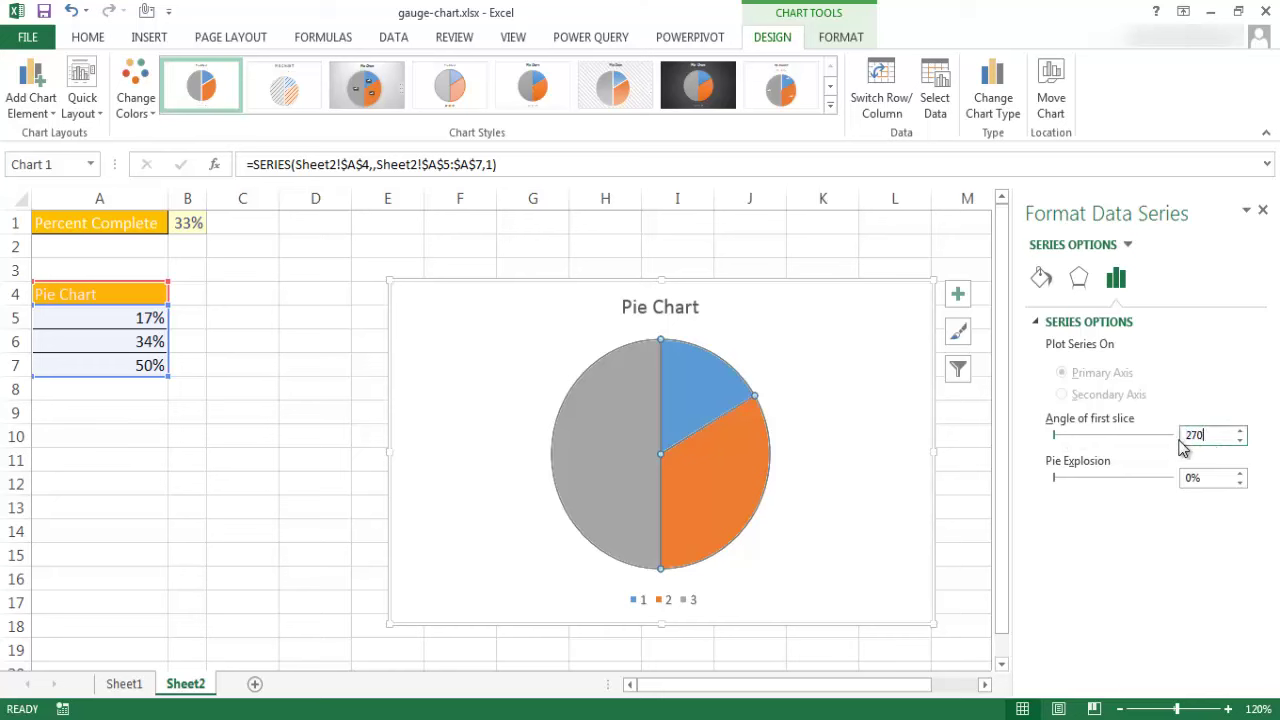
pyautogui.write('270')
pyautogui.click(1081, 468)
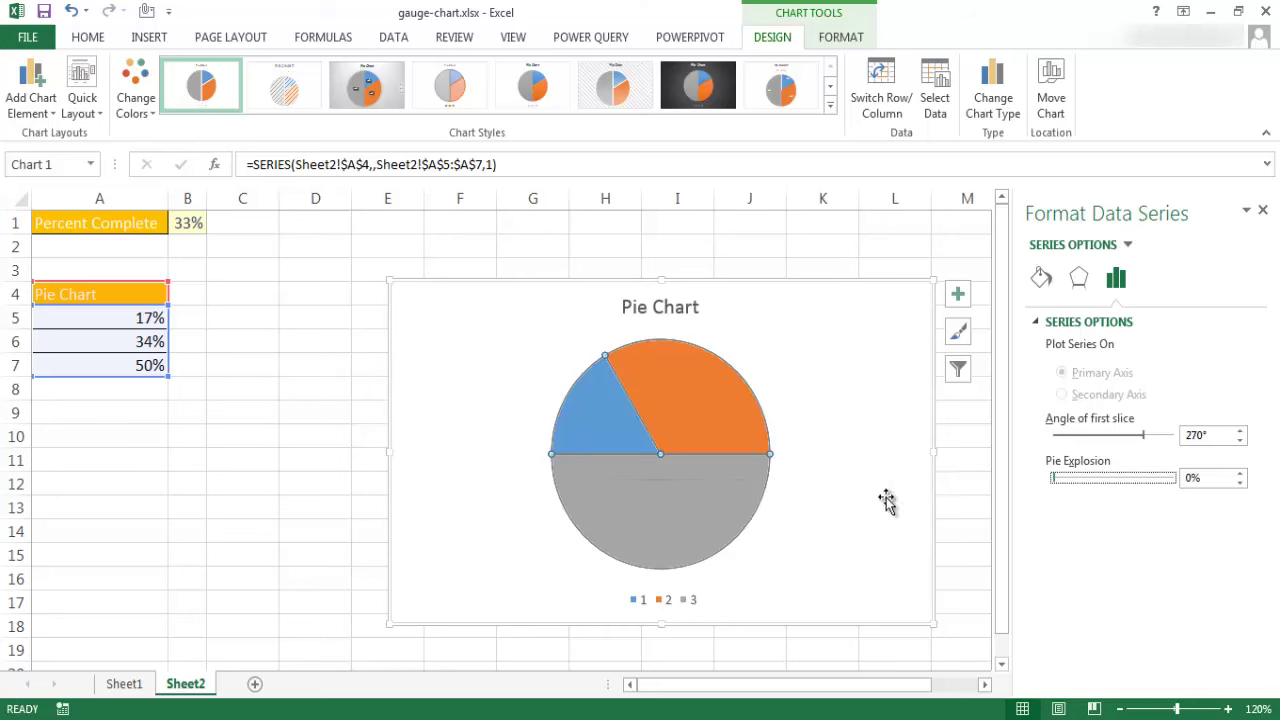
# Format the gray 50% slice in the pie's bottom half with no fill and no border line.
pyautogui.click(703, 487)
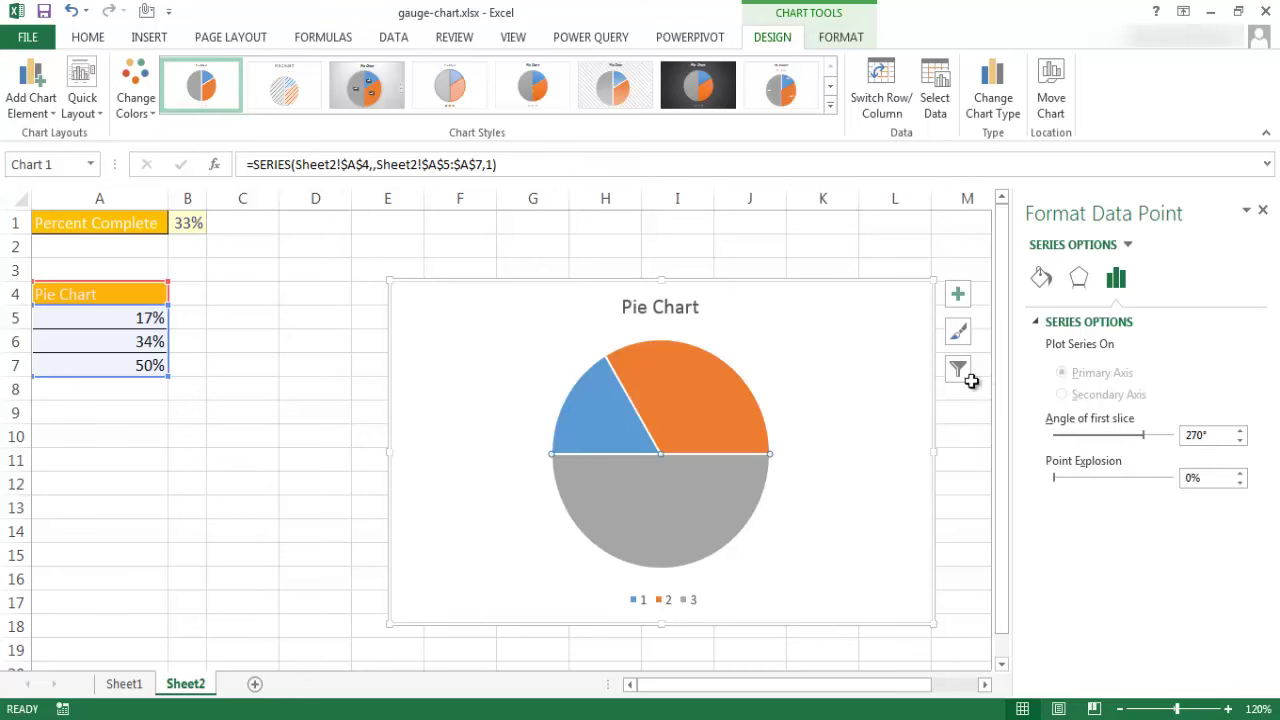
pyautogui.click(655, 499)
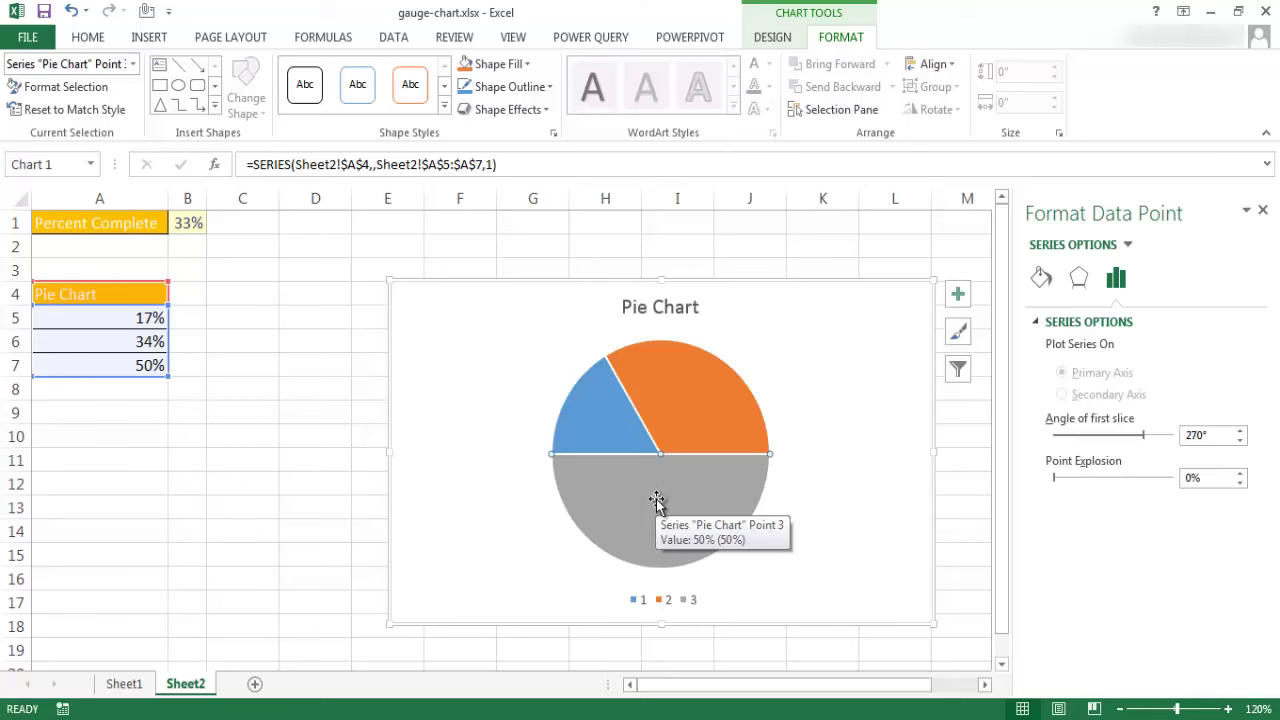
pyautogui.click(1040, 282)
pyautogui.click(1043, 322)
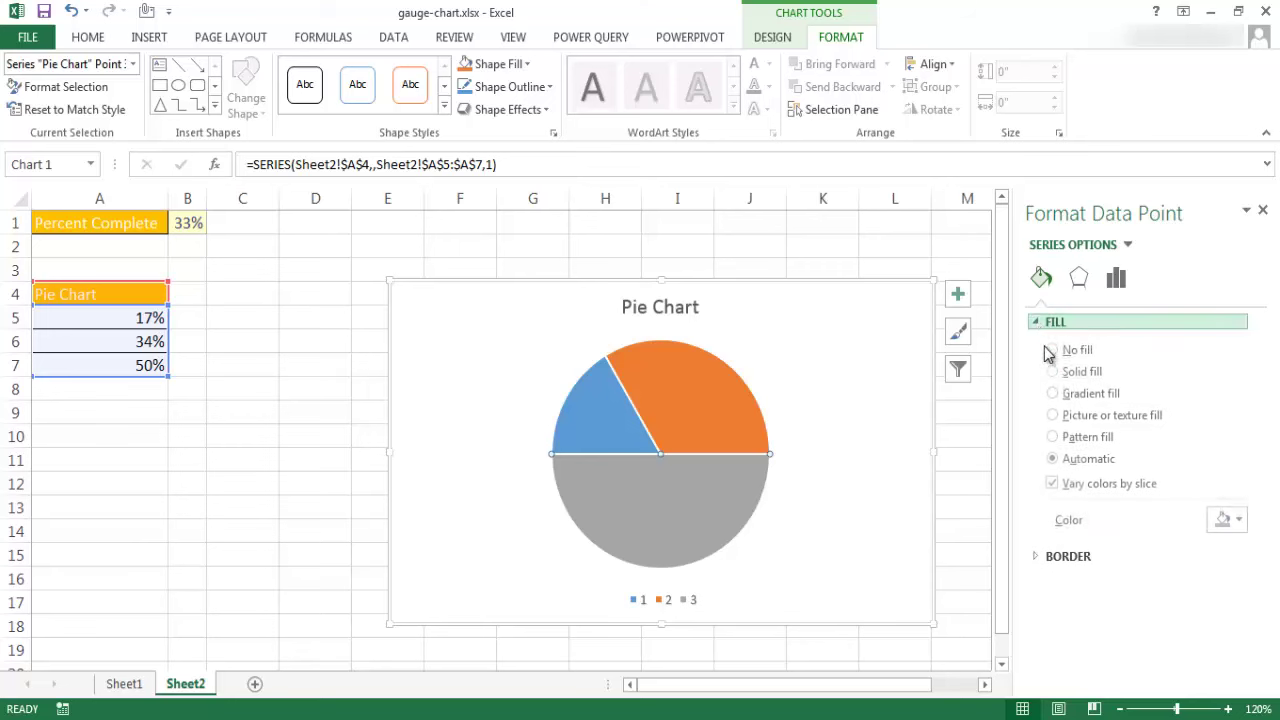
pyautogui.click(1064, 352)
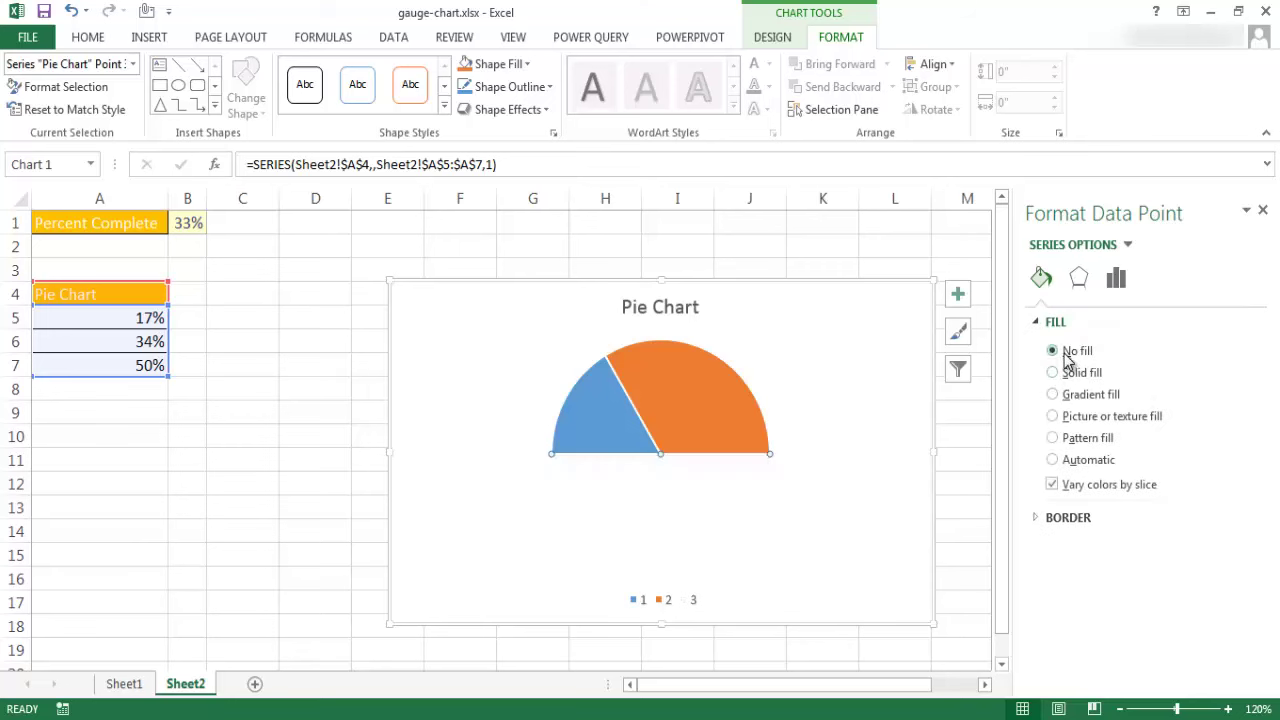
pyautogui.click(1045, 518)
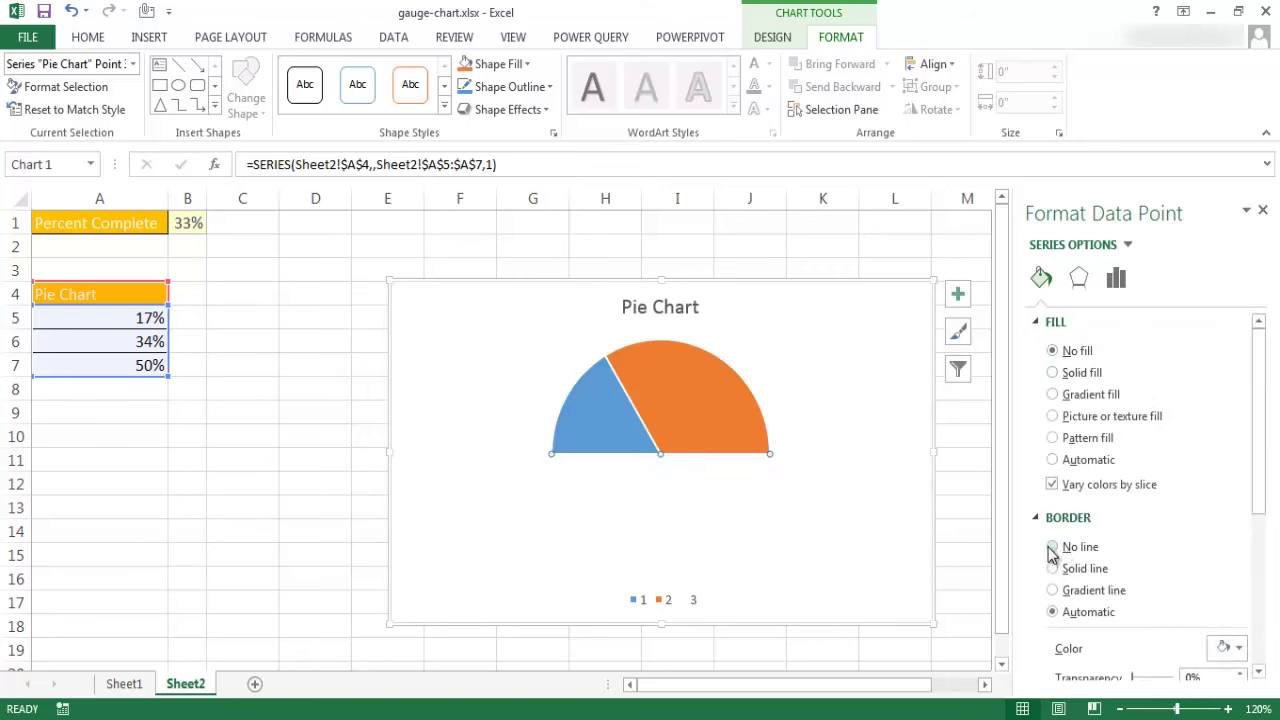
pyautogui.click(1053, 548)
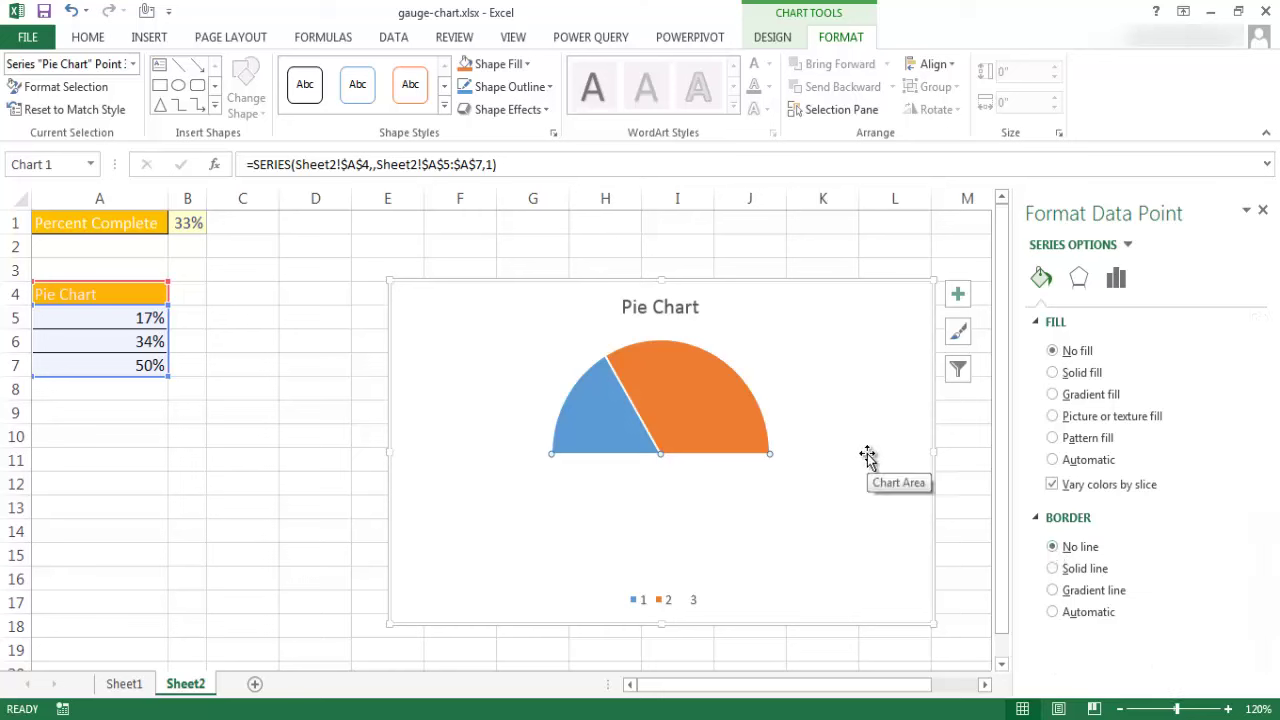
# Delete the legend from the pie chart.
pyautogui.click(660, 598)
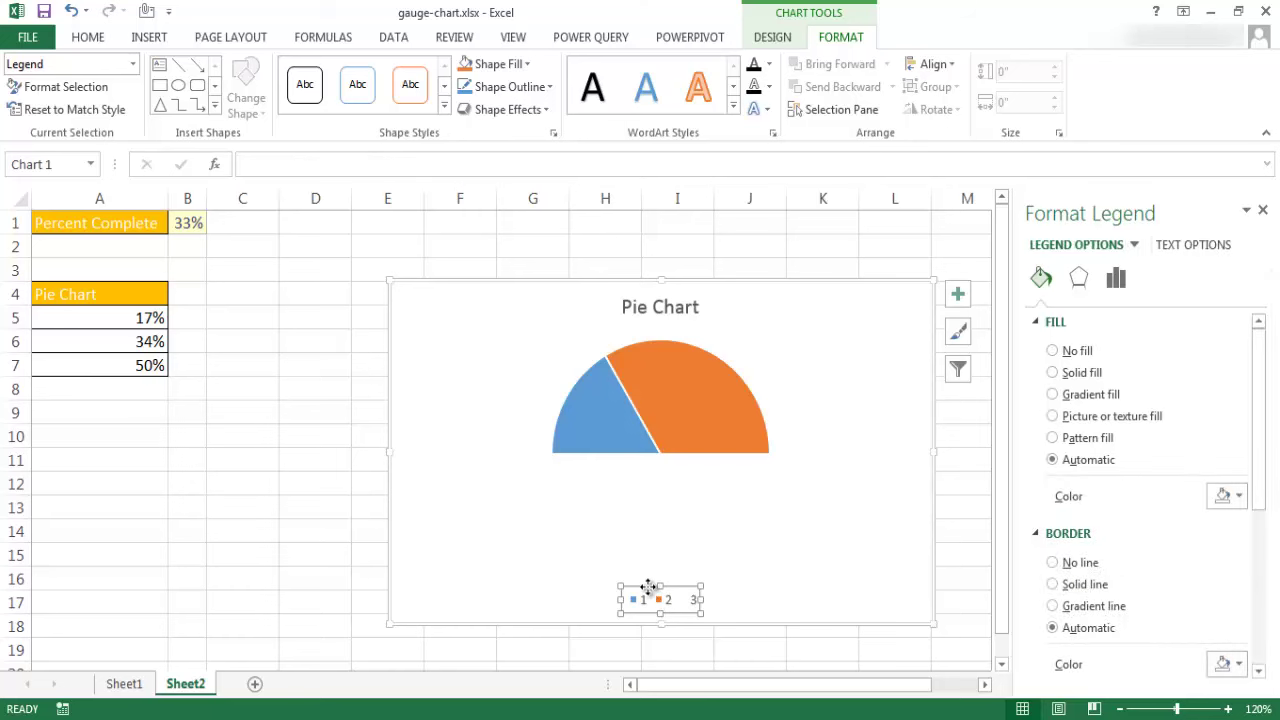
pyautogui.press('Delete')
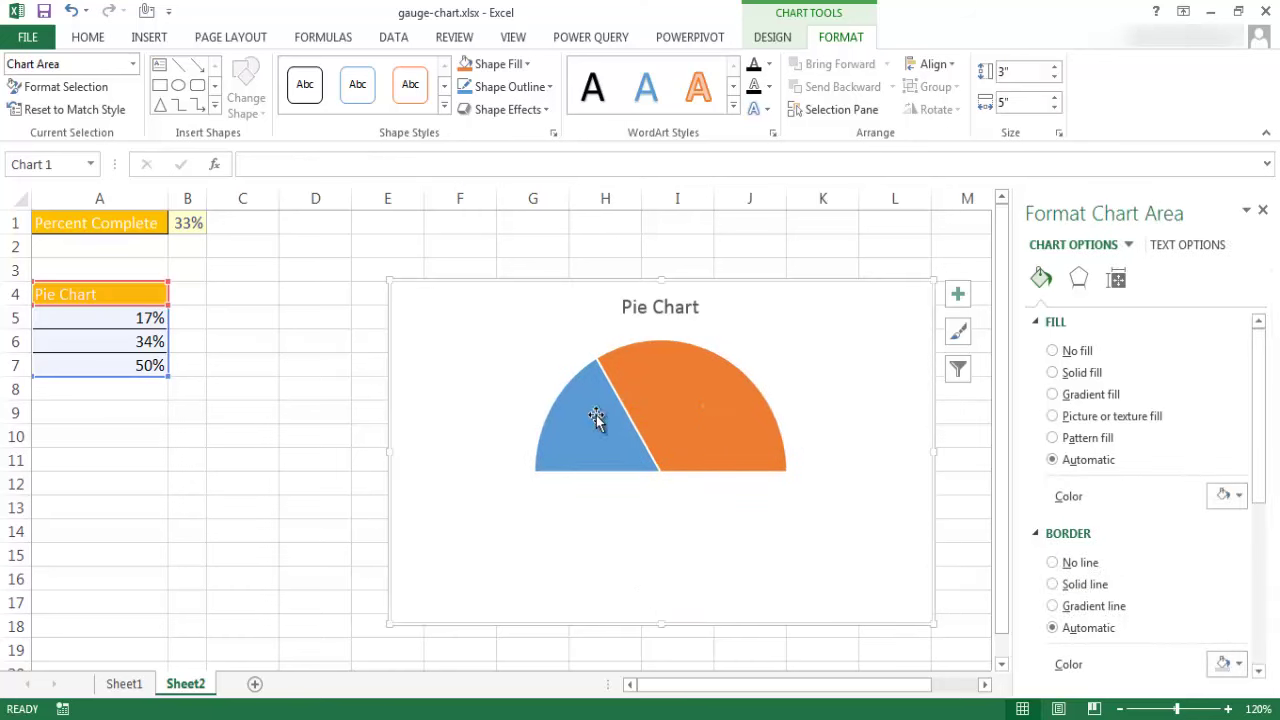
# Set Percent Complete in cell B1 to 50% to test how the gauge responds.
pyautogui.click(185, 225)
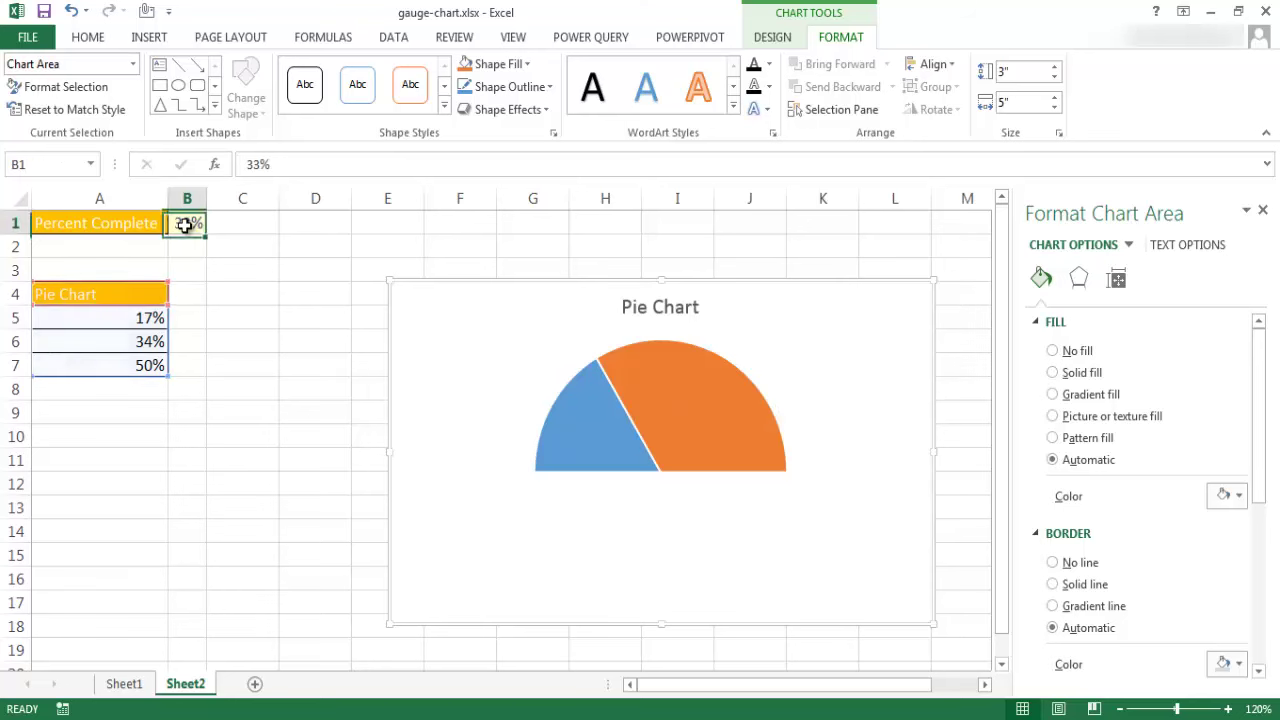
pyautogui.moveTo(655, 377)
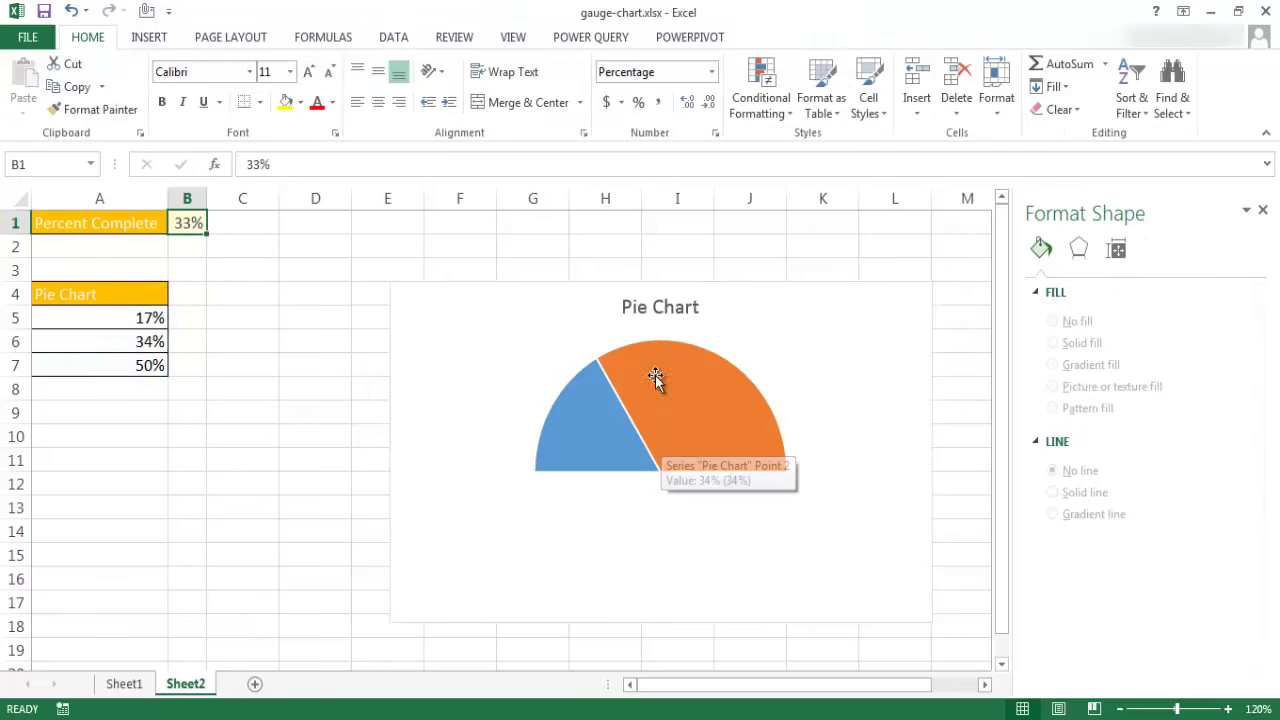
pyautogui.write('50')
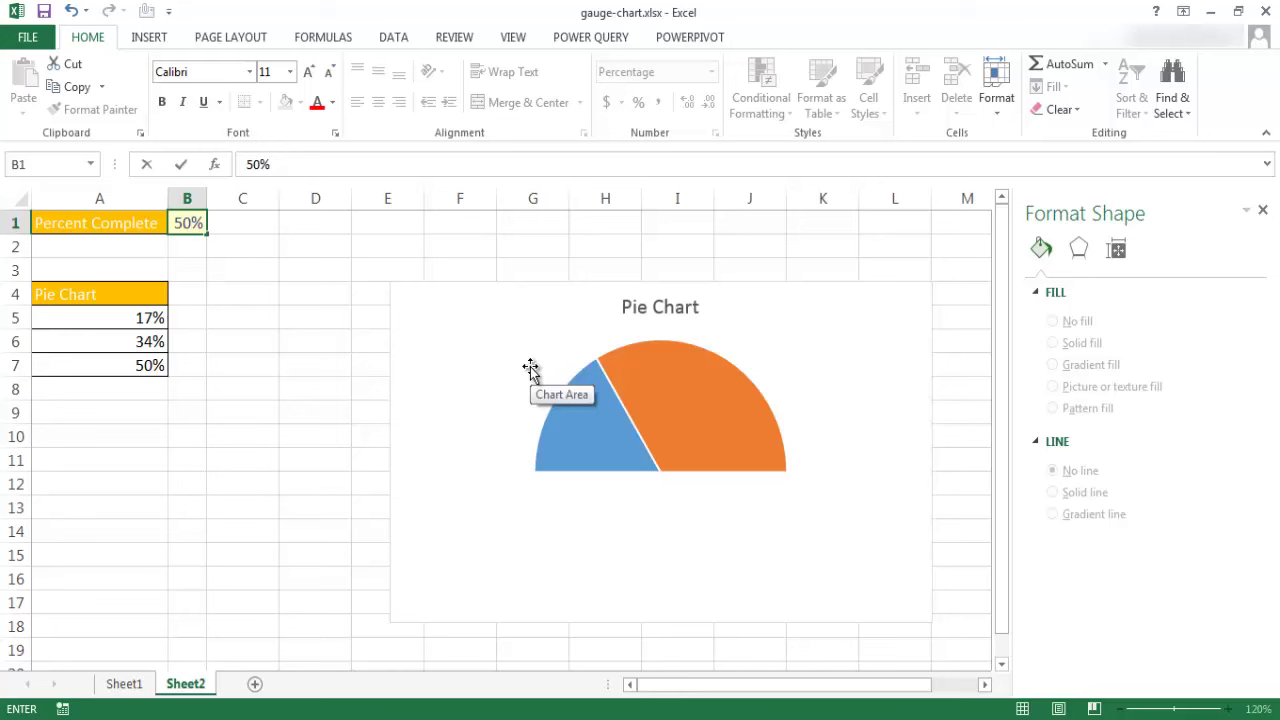
pyautogui.press('Return')
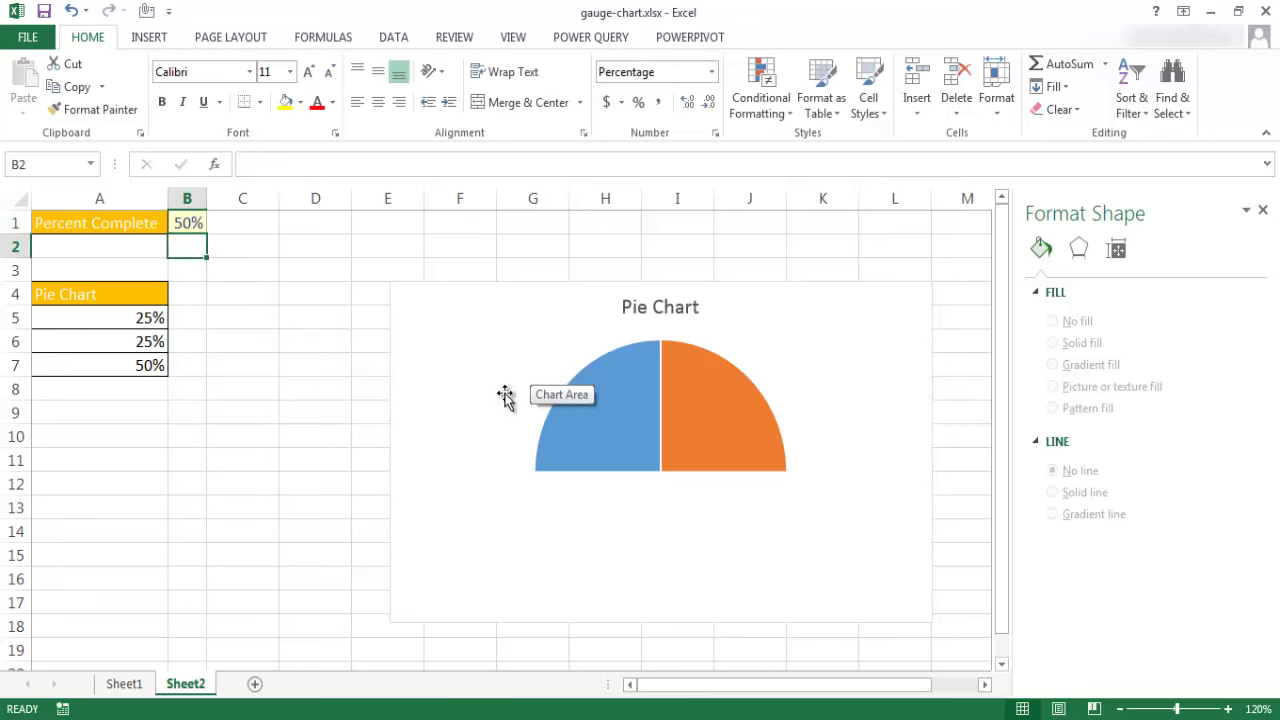
# Give the blue completed slice a solid fill in Gold, Accent 4.
pyautogui.moveTo(660, 470)
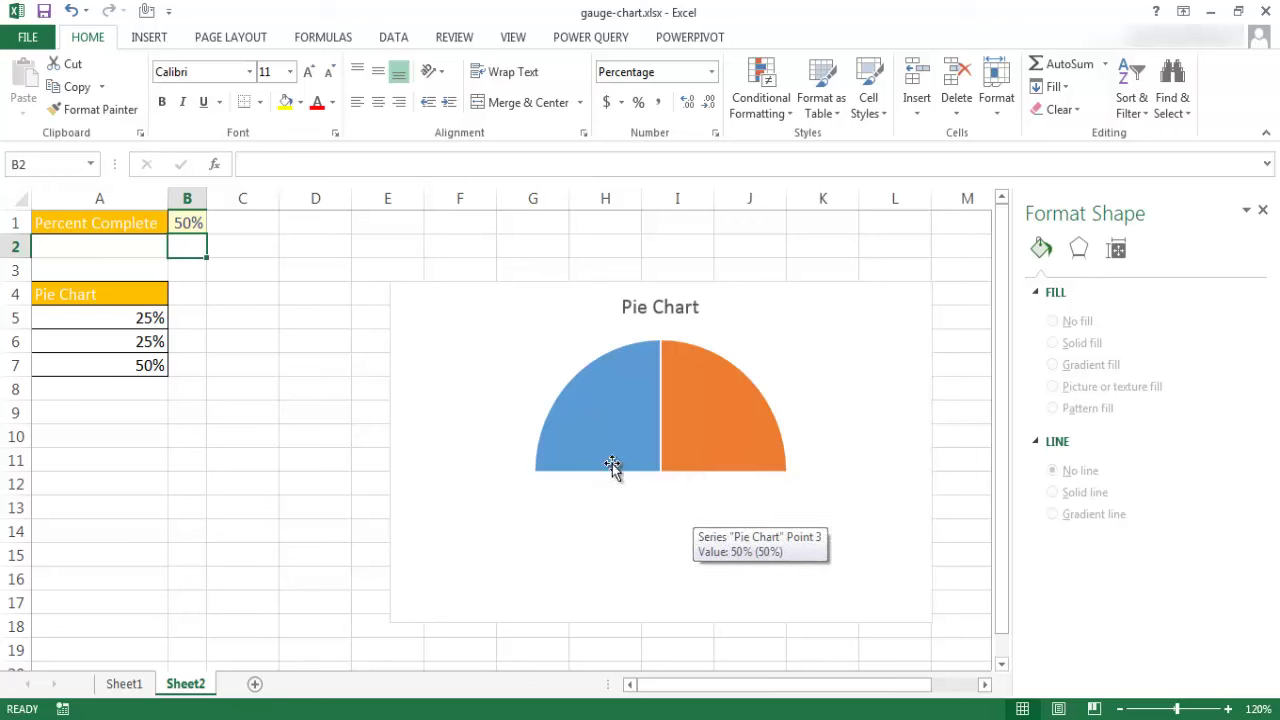
pyautogui.click(622, 420)
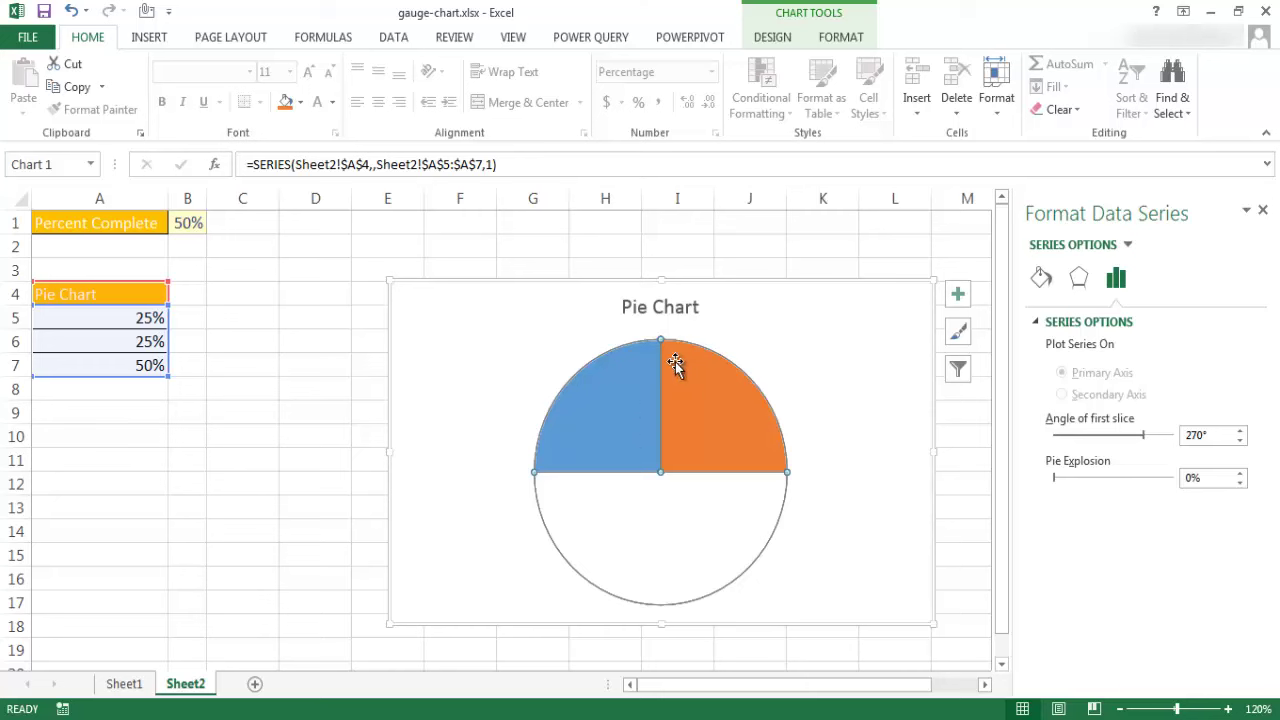
pyautogui.click(616, 416)
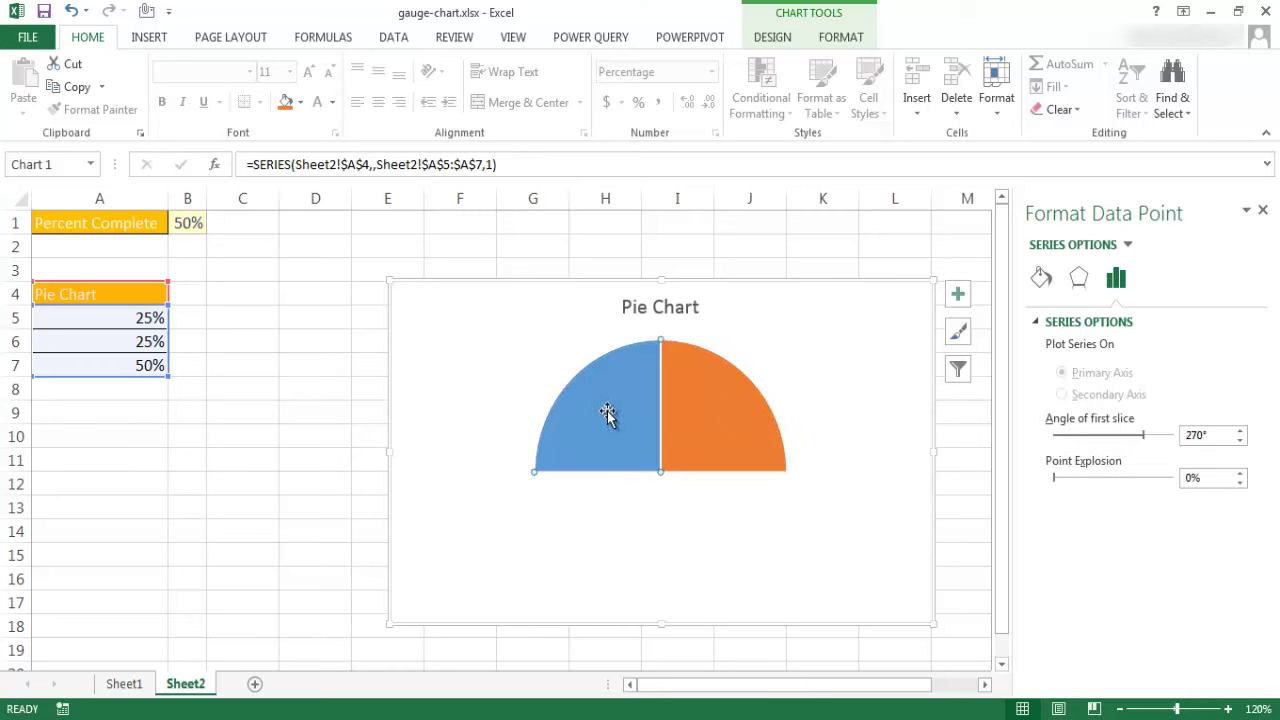
pyautogui.click(1039, 277)
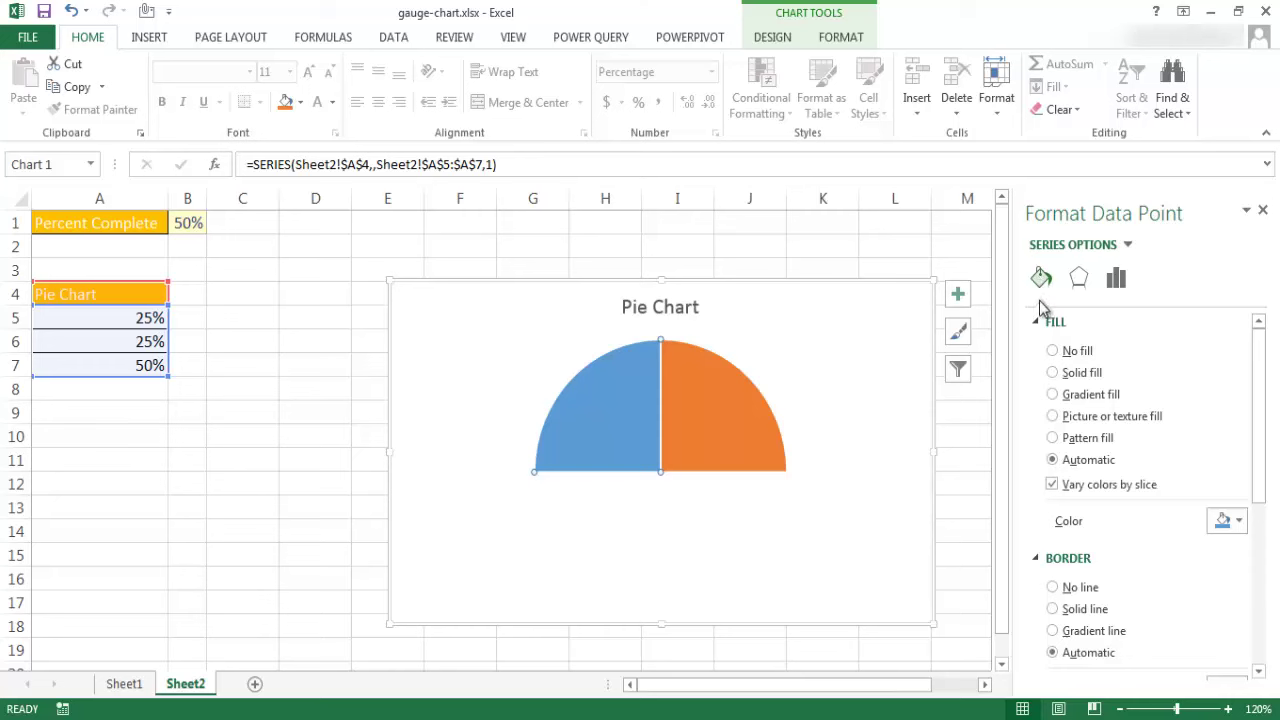
pyautogui.click(1052, 372)
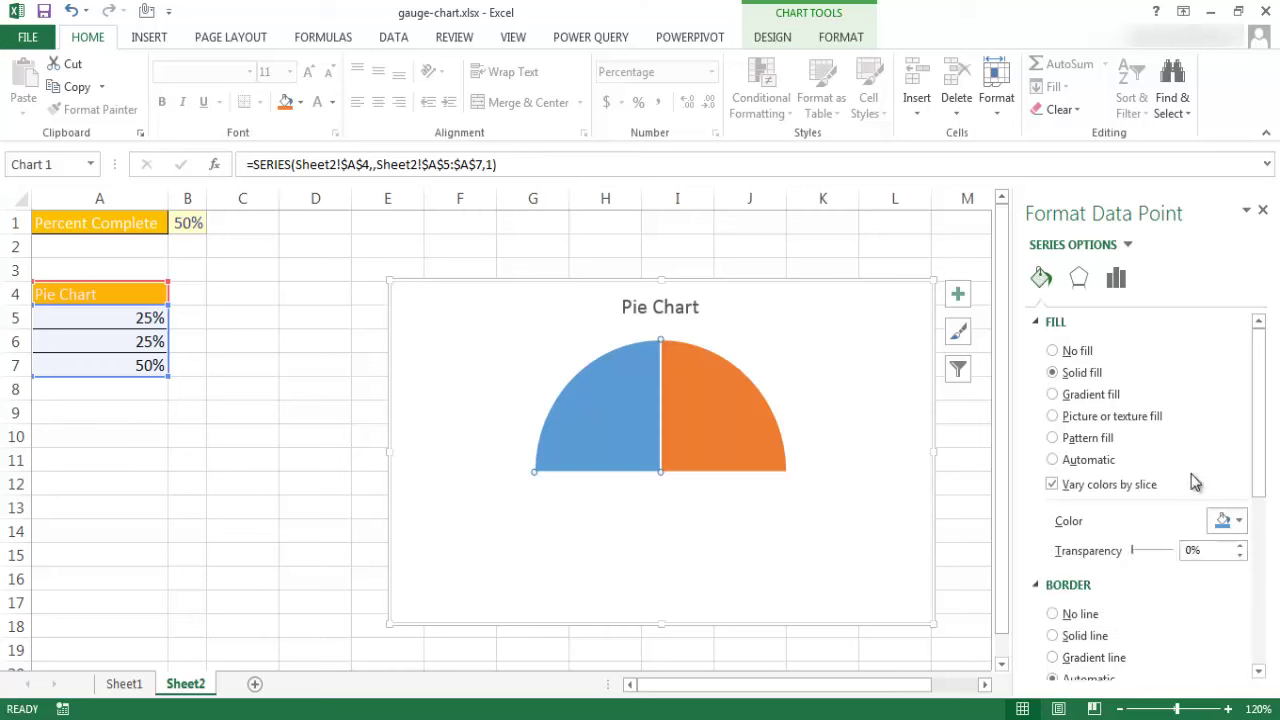
pyautogui.click(1226, 522)
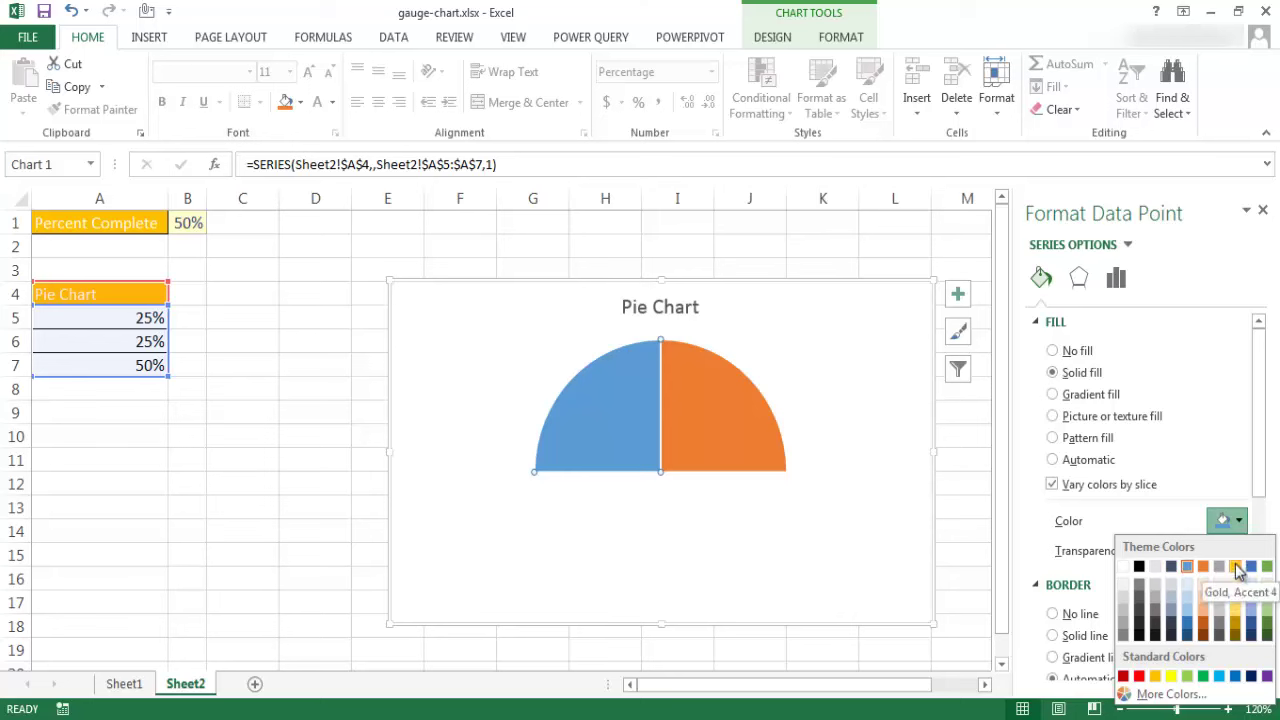
pyautogui.click(1236, 567)
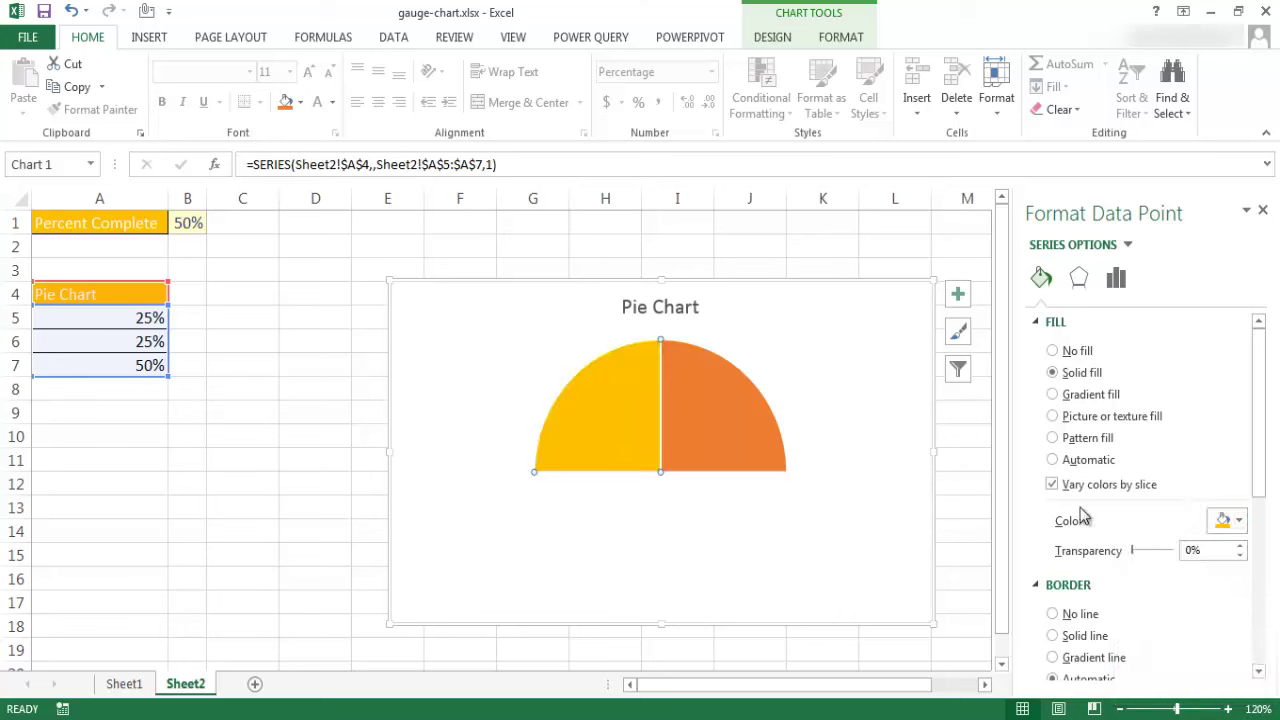
# Fill the orange remaining slice with a very light gray theme color.
pyautogui.click(705, 418)
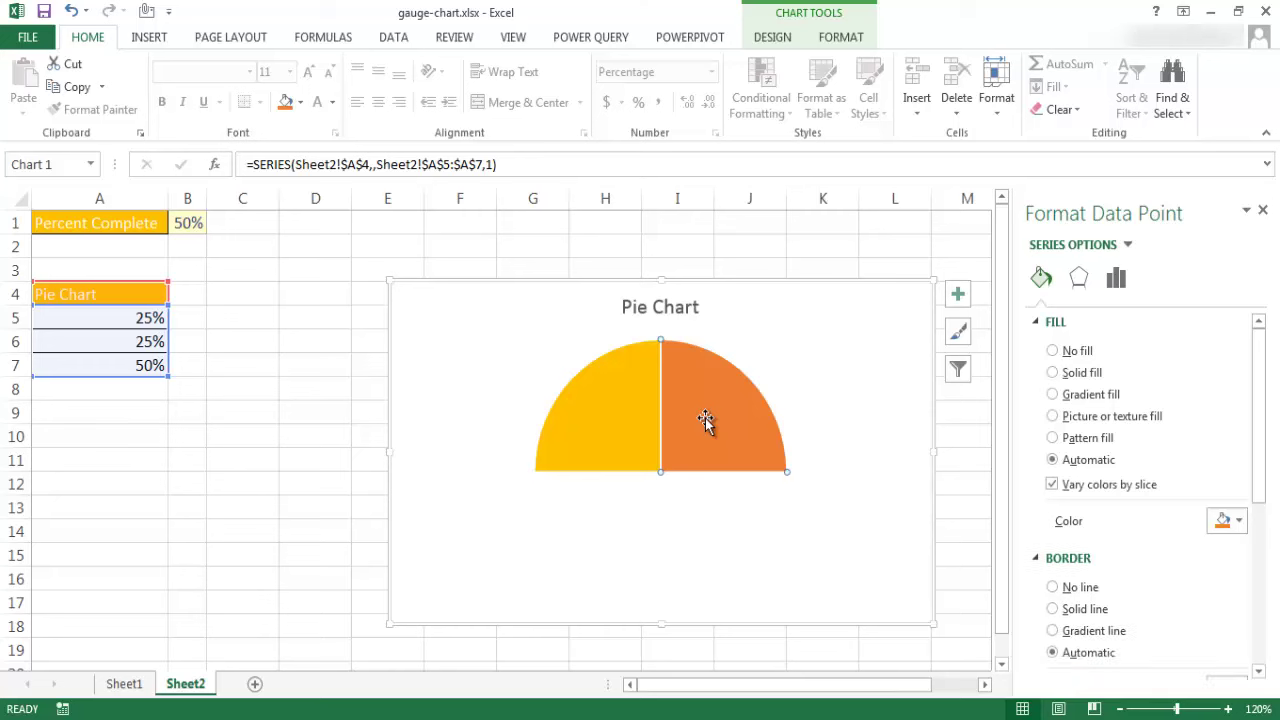
pyautogui.click(300, 103)
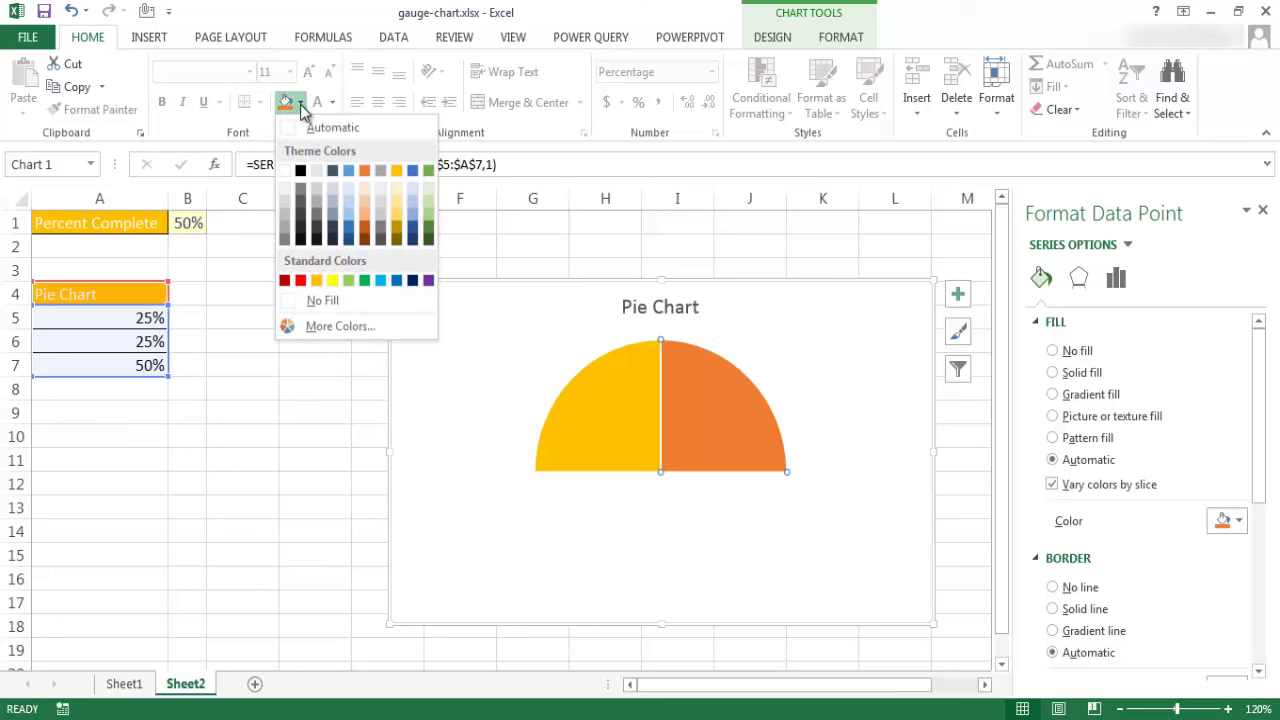
pyautogui.click(284, 190)
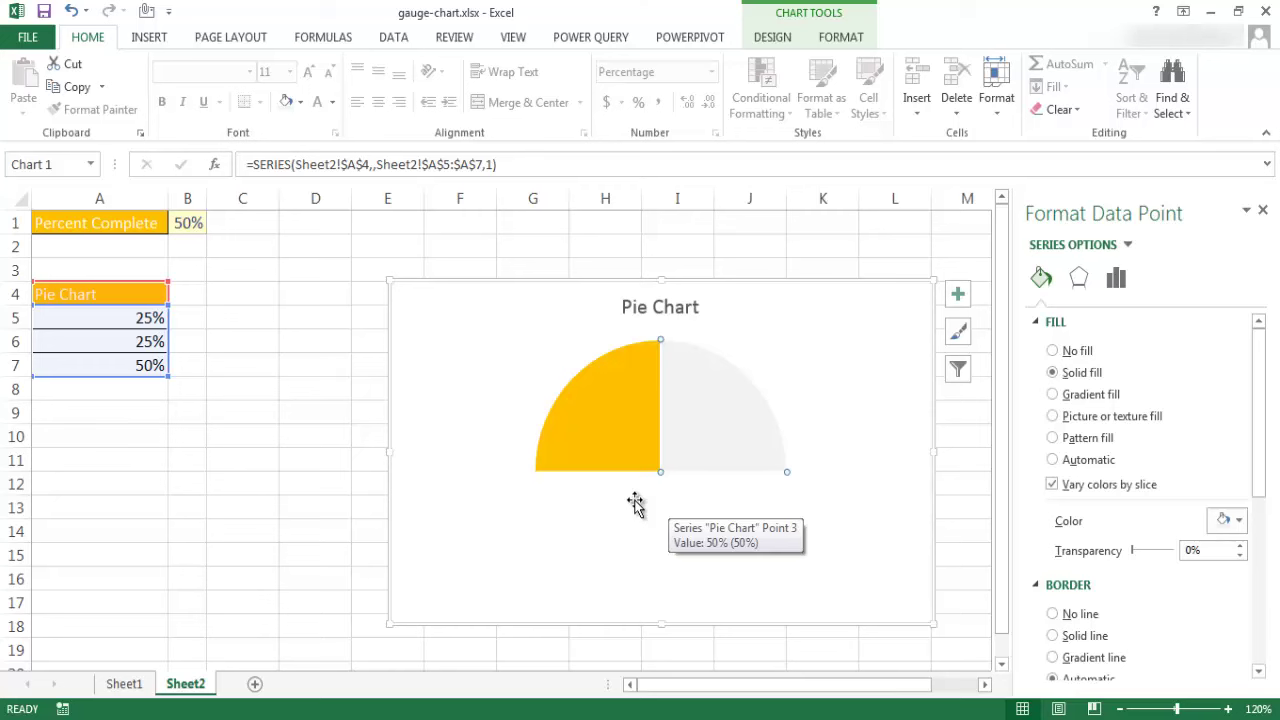
pyautogui.click(149, 37)
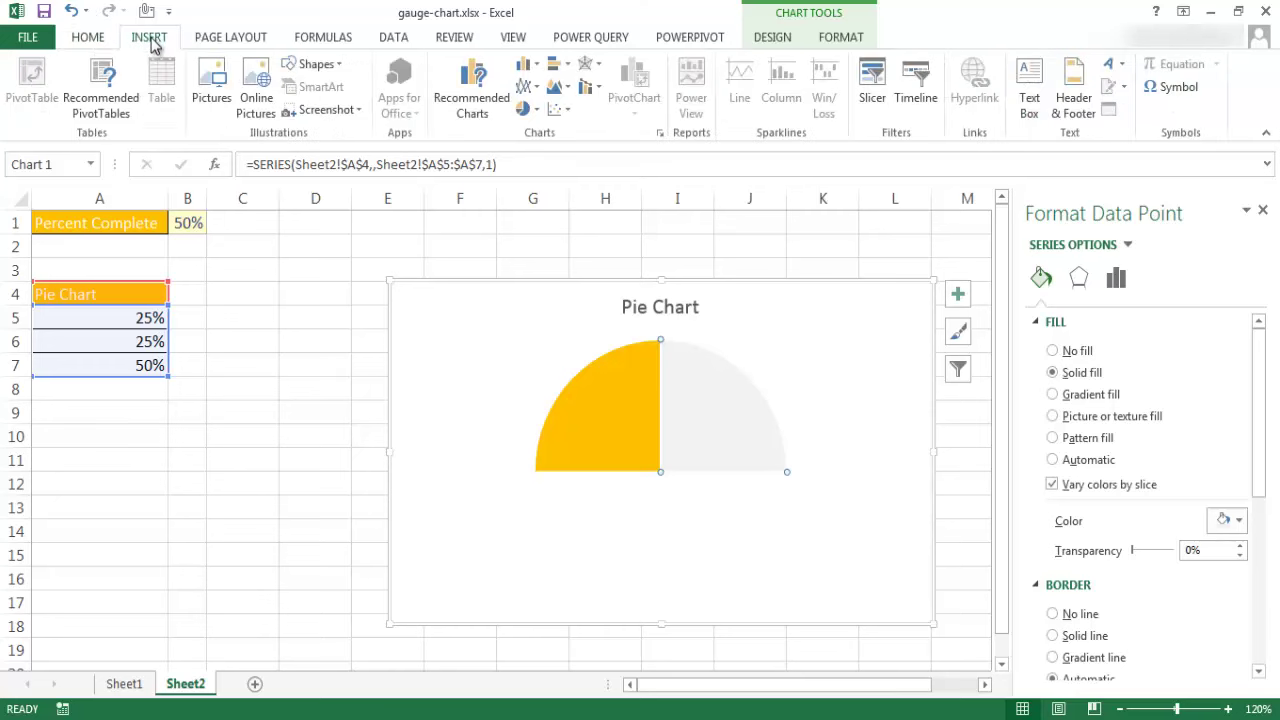
pyautogui.click(1033, 80)
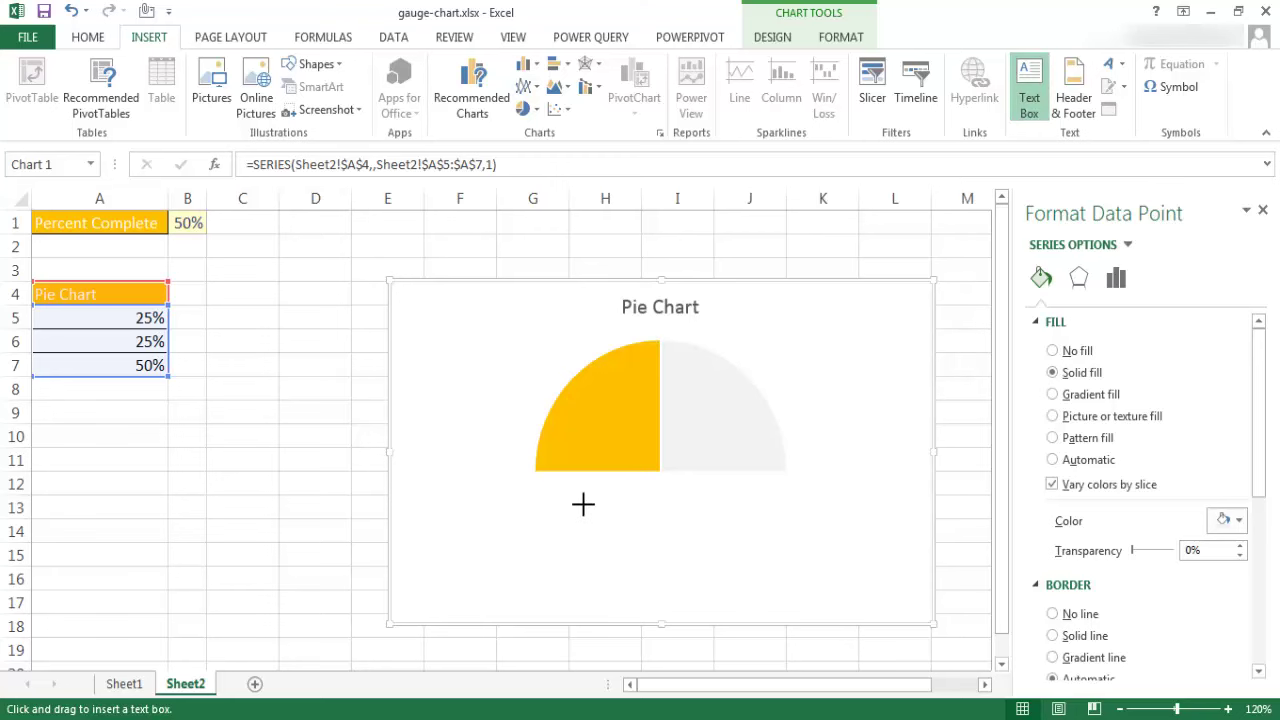
pyautogui.moveTo(584, 501)
pyautogui.mouseDown()
pyautogui.moveTo(683, 549)
pyautogui.moveTo(757, 555)
pyautogui.mouseUp()
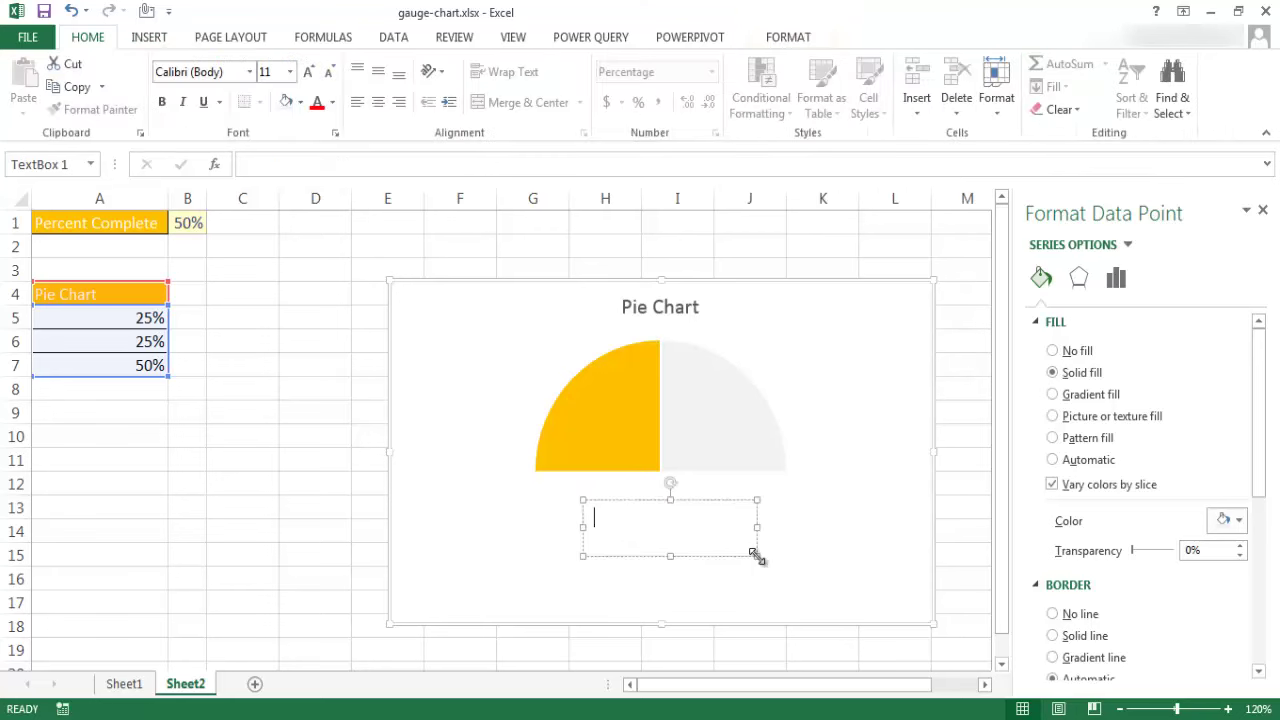
pyautogui.click(309, 165)
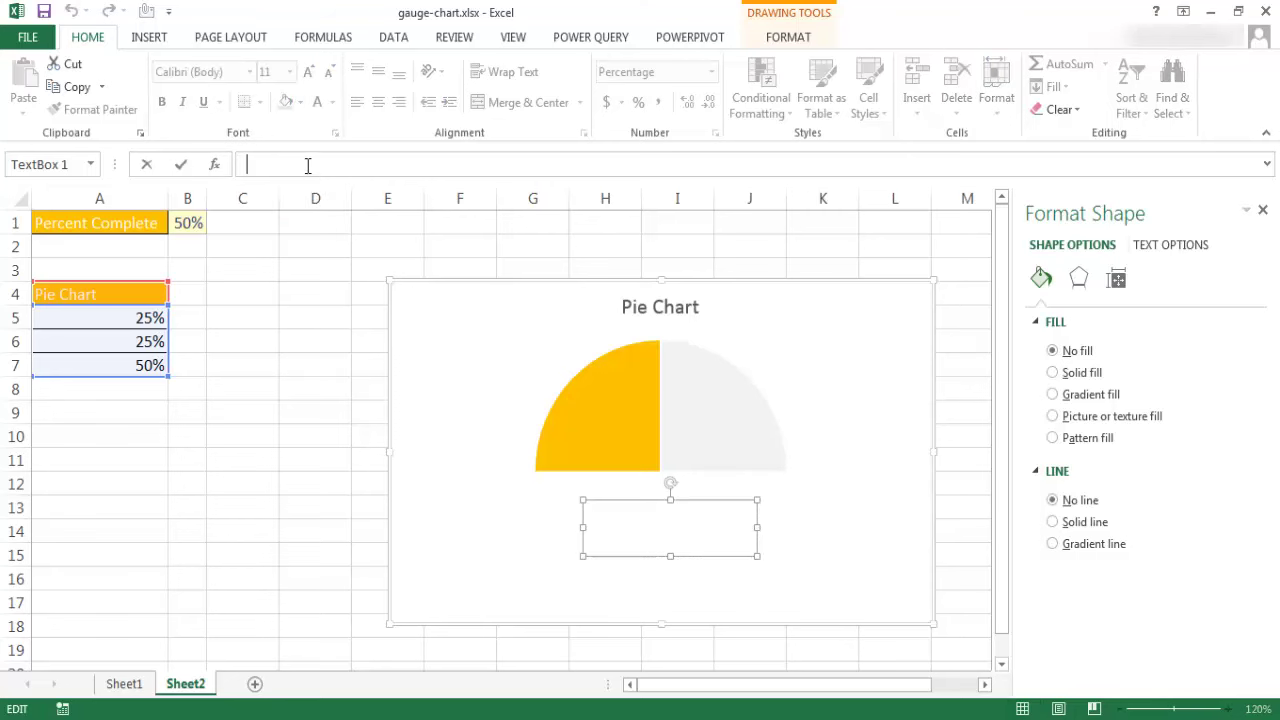
pyautogui.click(86, 413)
pyautogui.click(841, 535)
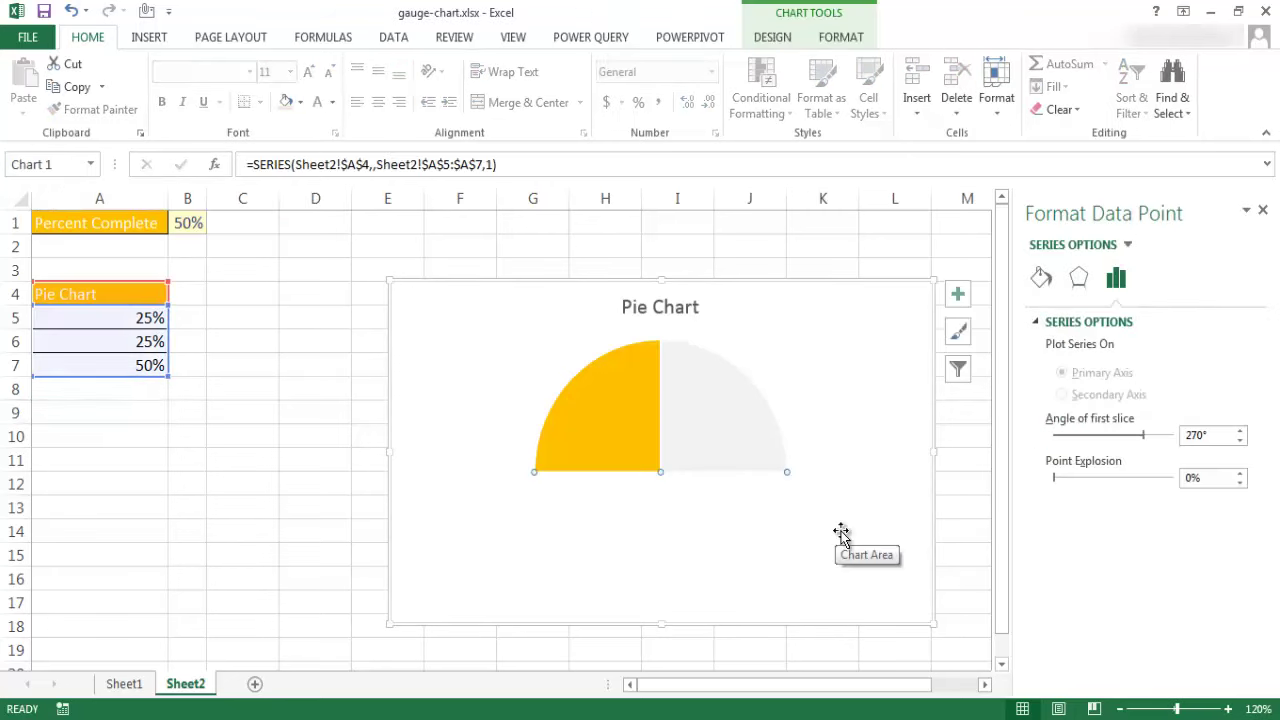
# Insert a text box in the chart below the half pie and link it to cell A9 with =Sheet2!$A$9.
pyautogui.click(152, 40)
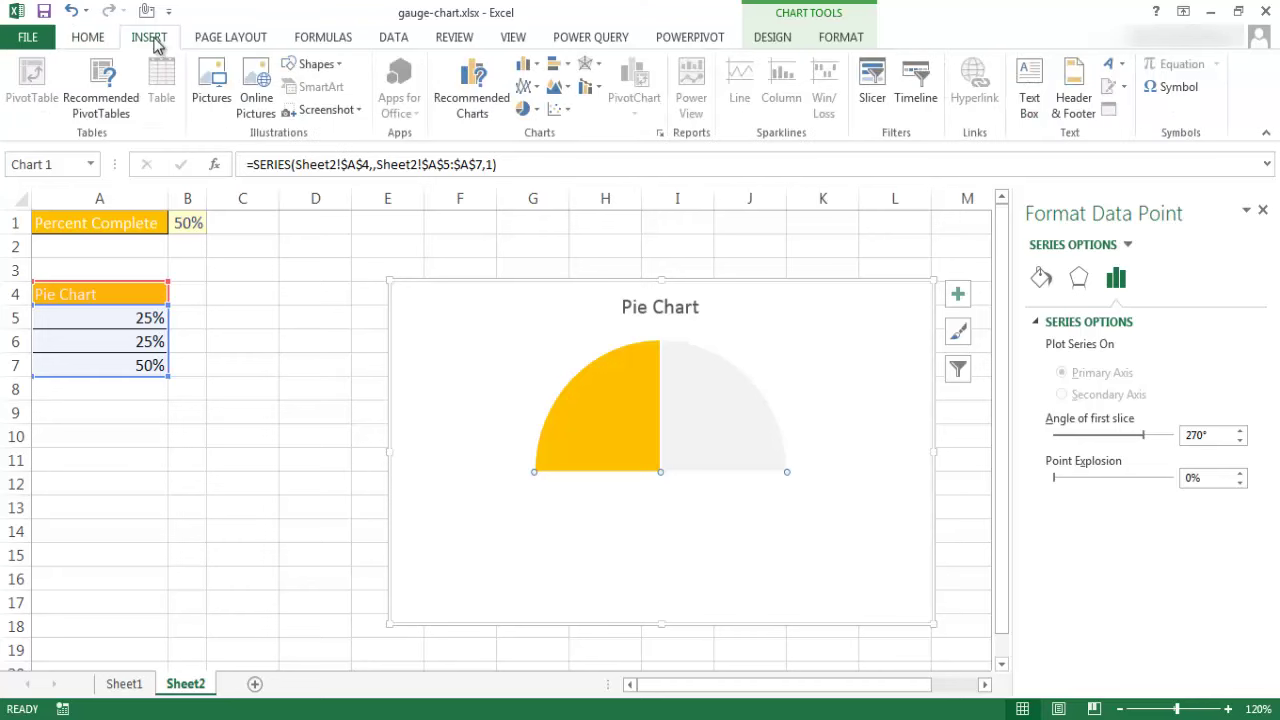
pyautogui.click(1028, 80)
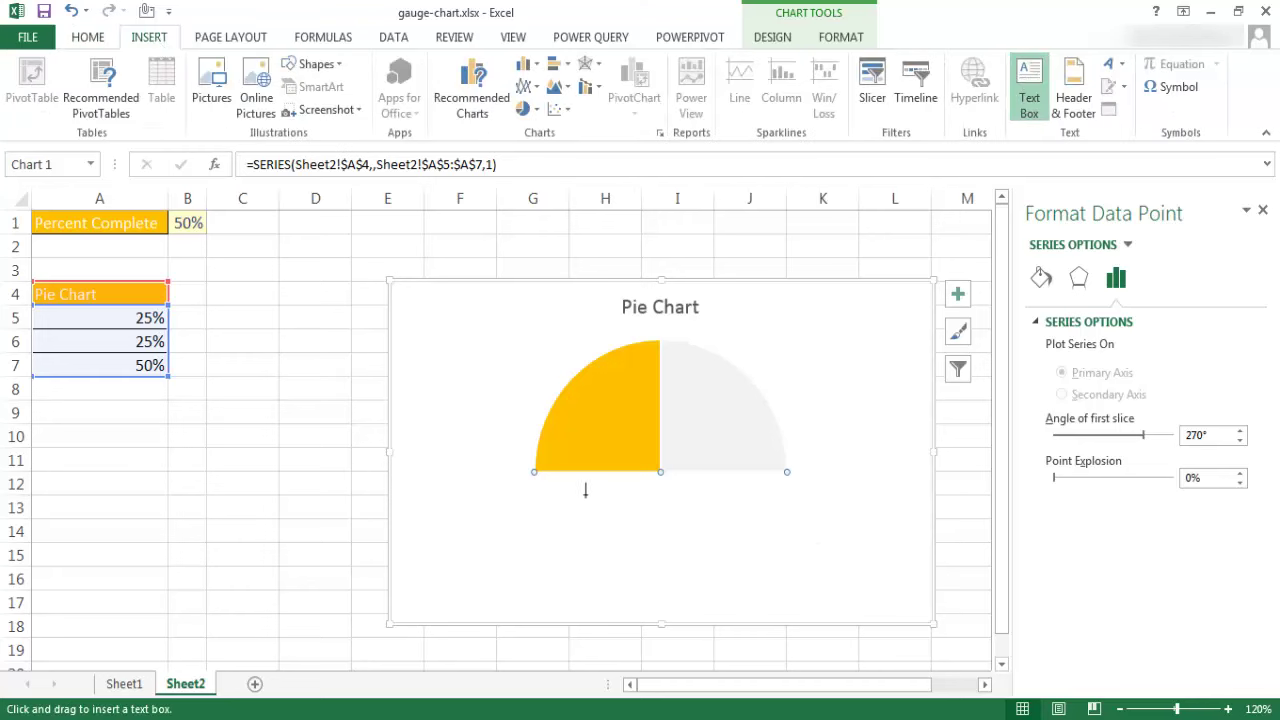
pyautogui.moveTo(574, 497)
pyautogui.mouseDown()
pyautogui.moveTo(654, 540)
pyautogui.moveTo(759, 545)
pyautogui.mouseUp()
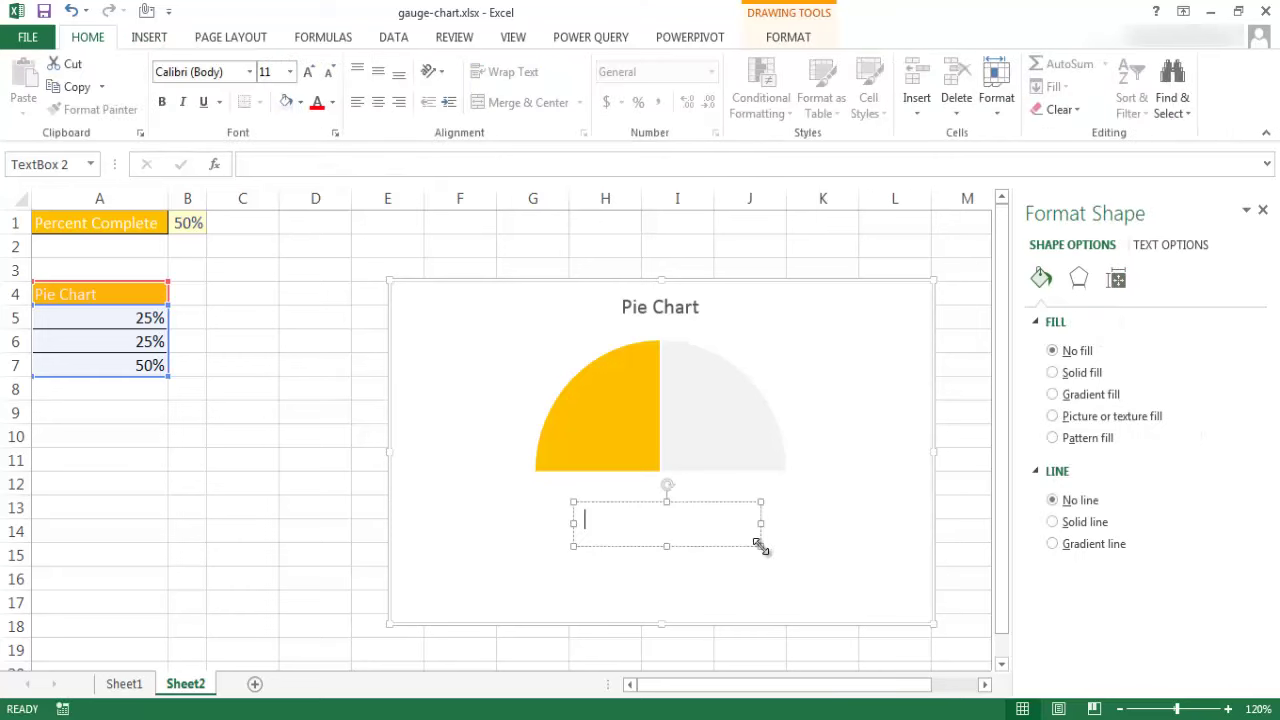
pyautogui.click(285, 165)
pyautogui.write('=')
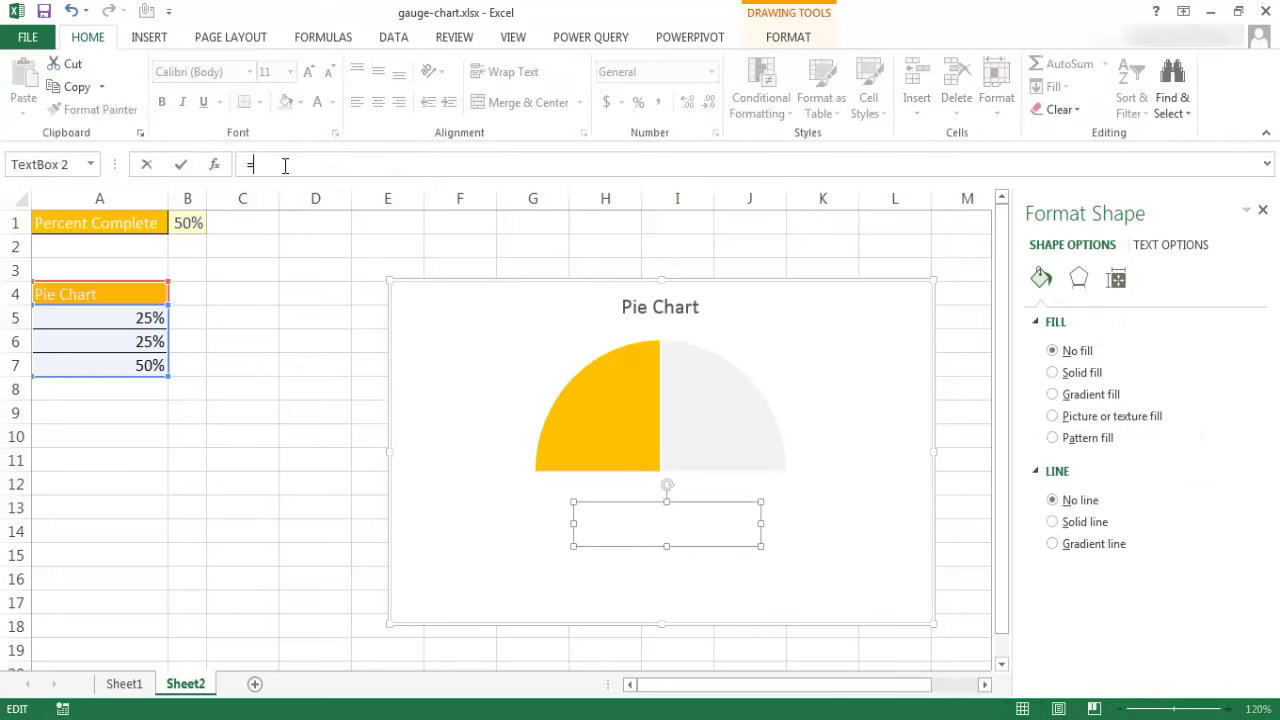
pyautogui.click(78, 412)
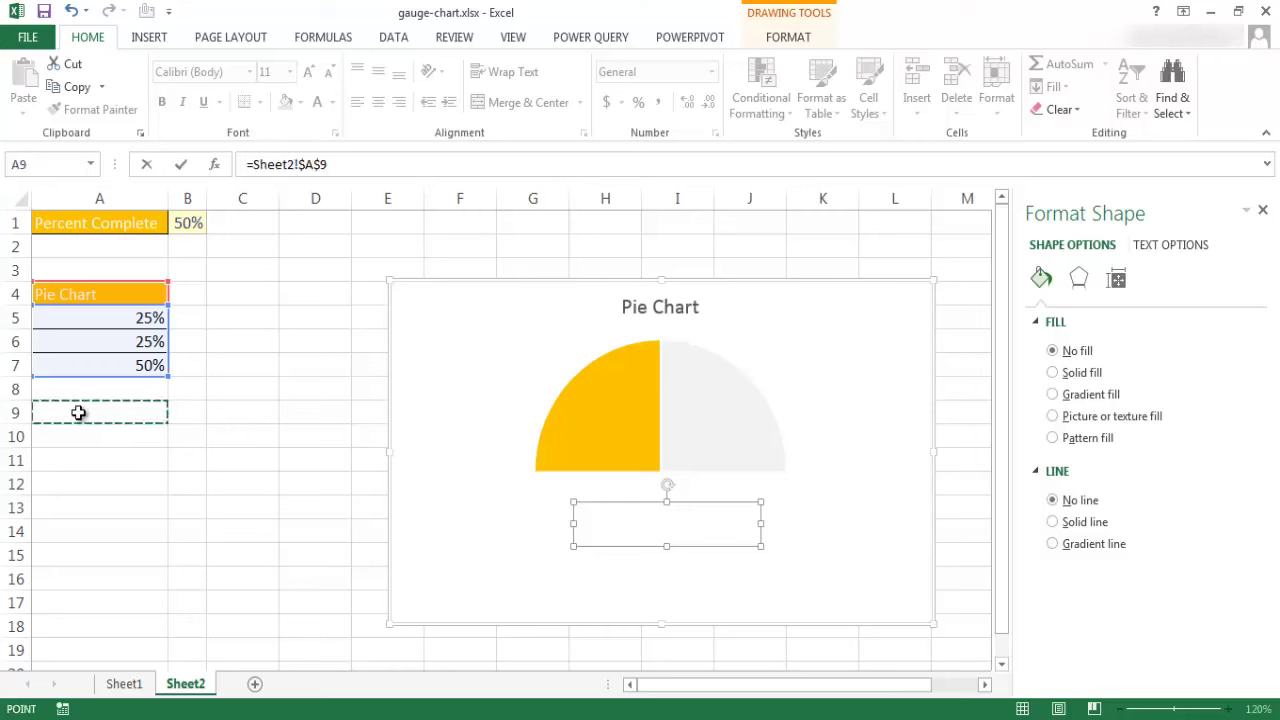
pyautogui.press('Return')
# Enter 50% in cell A9 to test the linked text box.
pyautogui.click(78, 412)
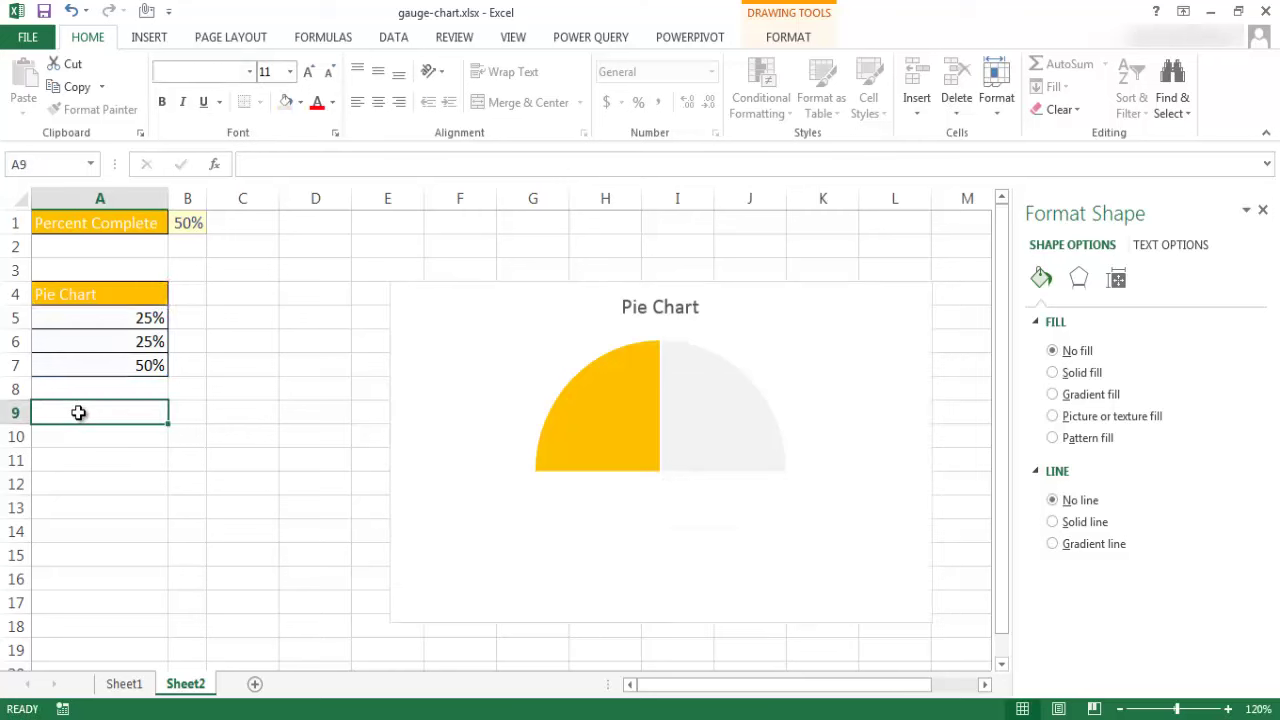
pyautogui.write('50')
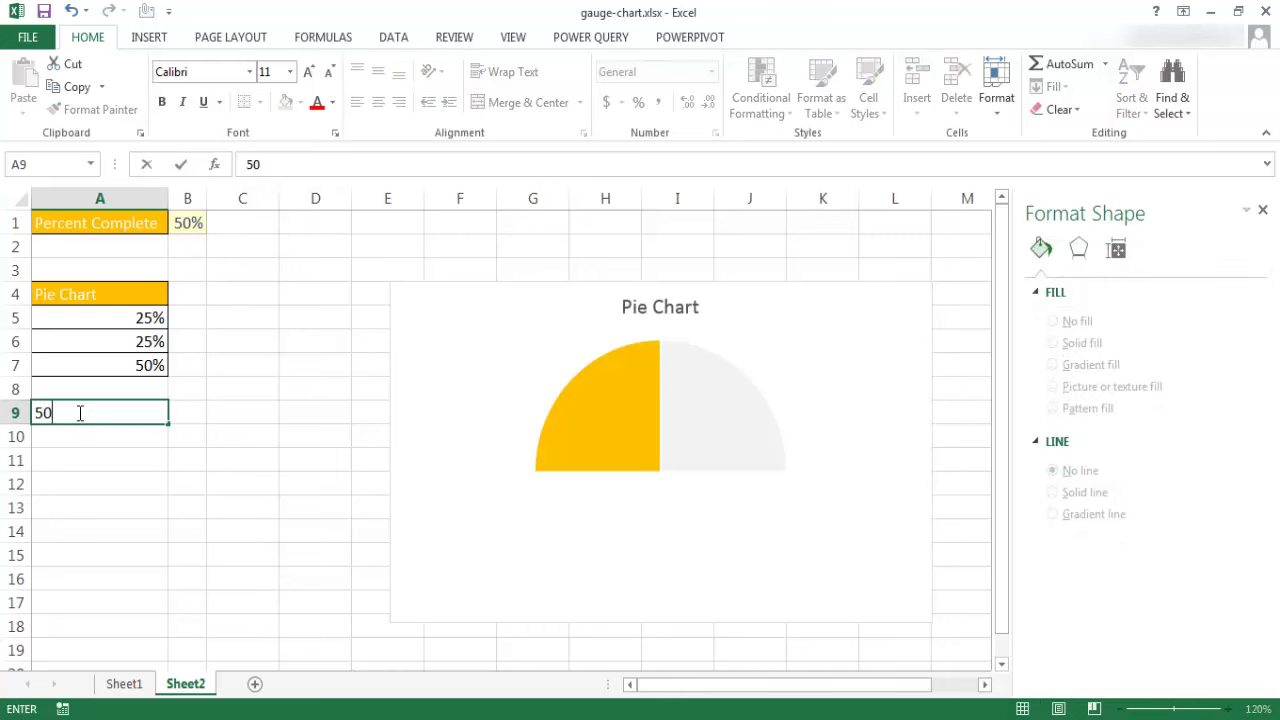
pyautogui.write('%')
pyautogui.press('Return')
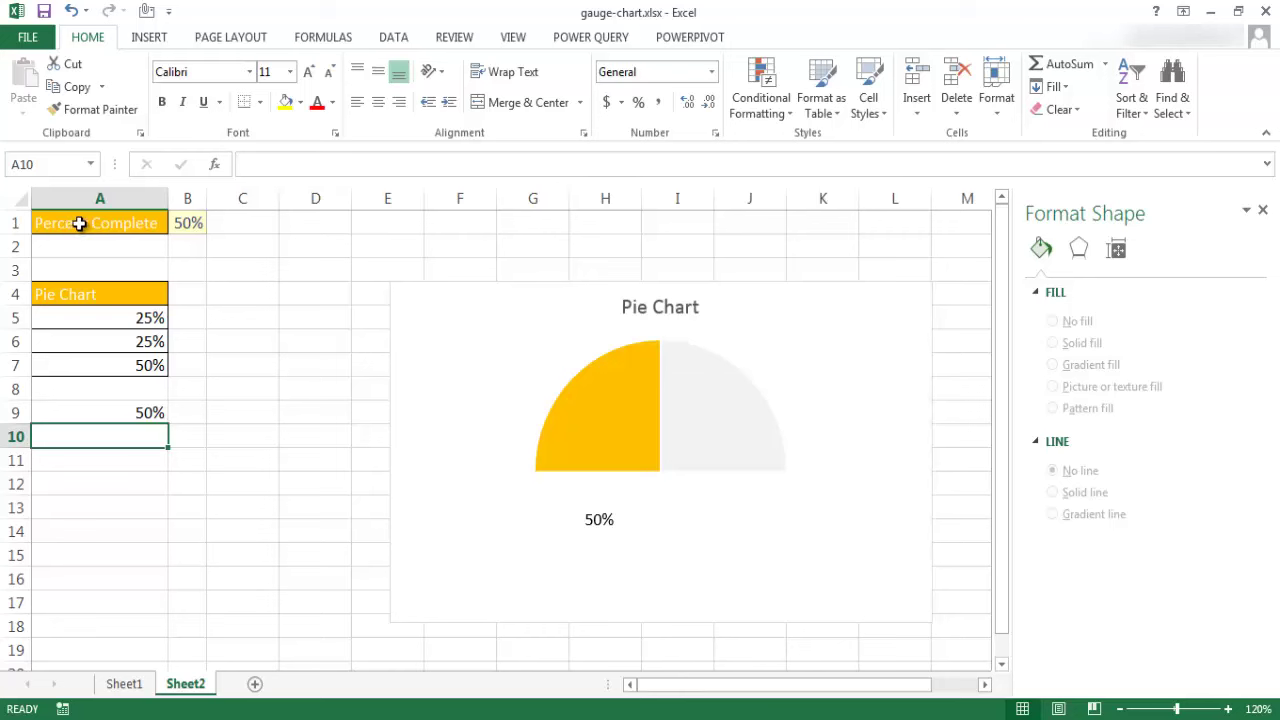
# Replace the content of cell A9 with the formula =A1&" "&B1 to join the label and the percentage.
pyautogui.click(120, 412)
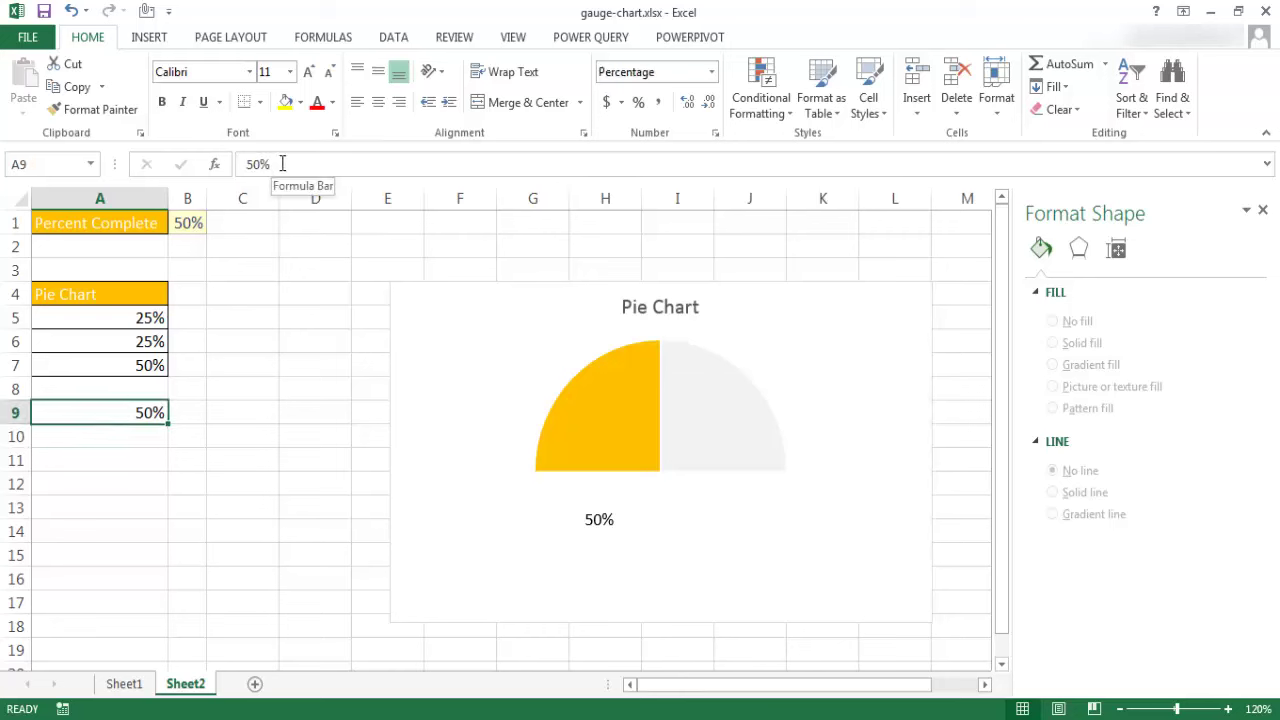
pyautogui.moveTo(272, 164); pyautogui.dragTo(165, 176)
pyautogui.write('=')
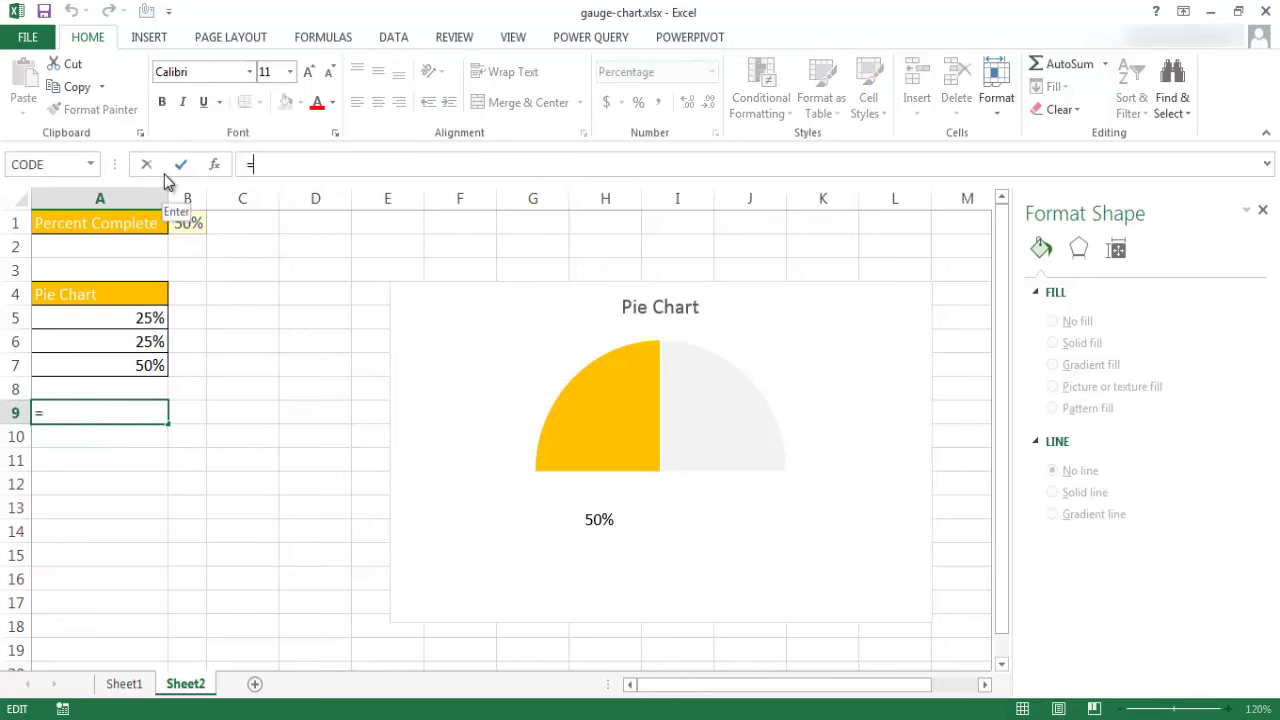
pyautogui.click(110, 225)
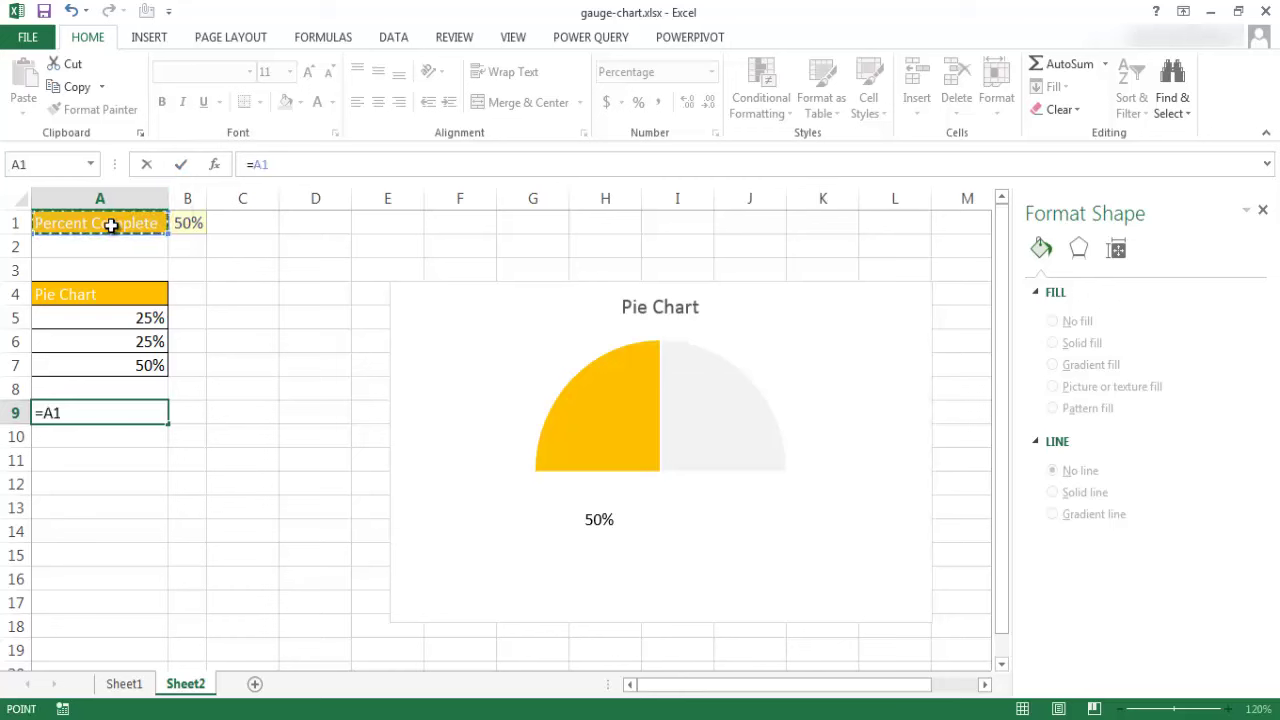
pyautogui.write('&')
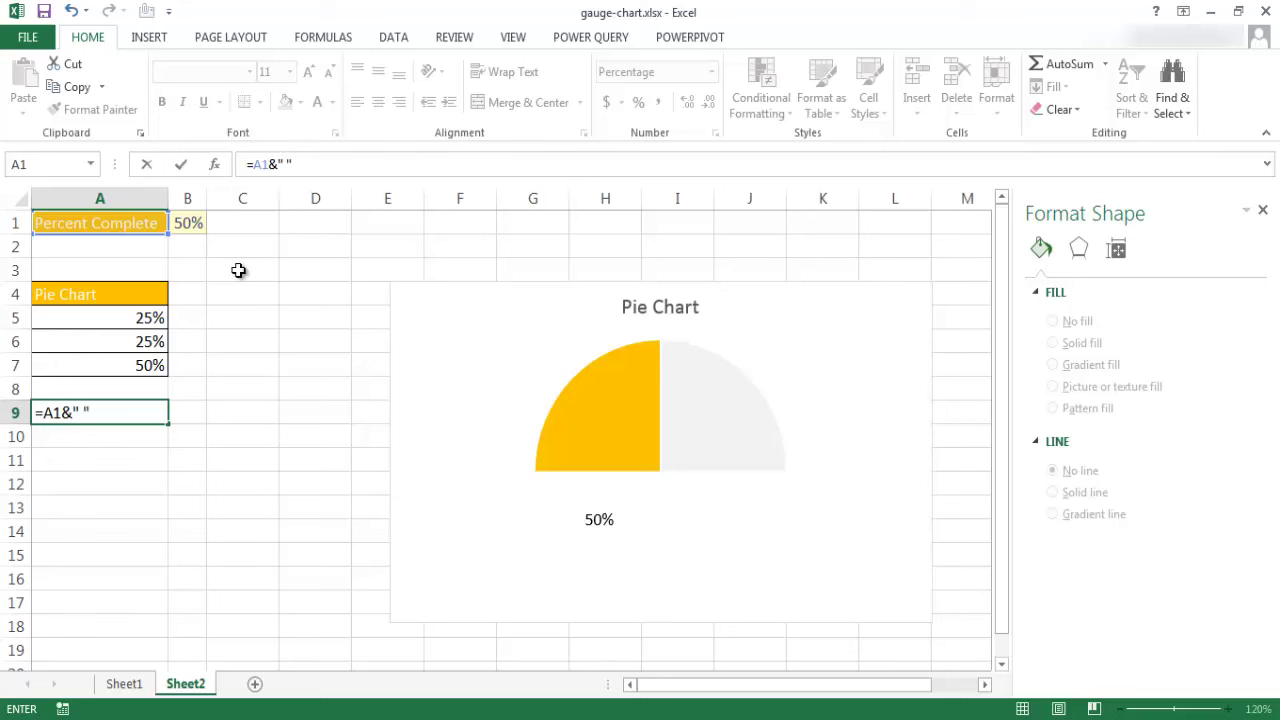
pyautogui.write('&')
pyautogui.click(189, 223)
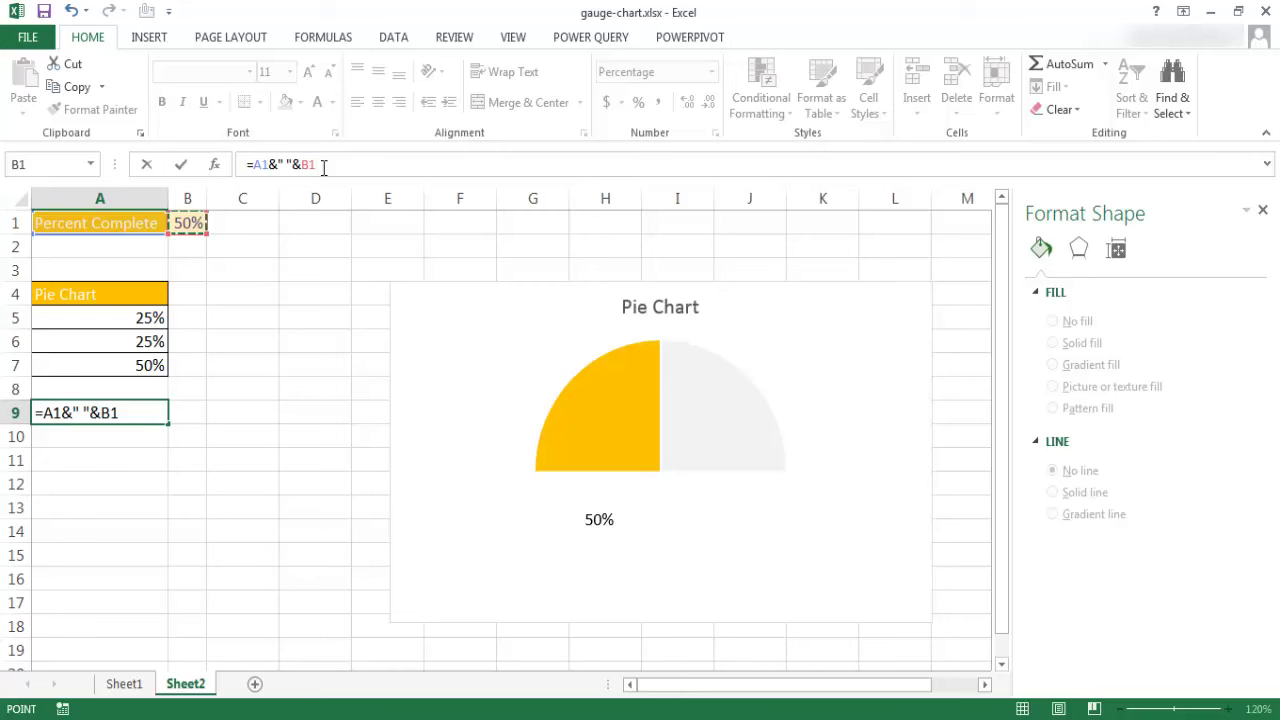
pyautogui.press('Return')
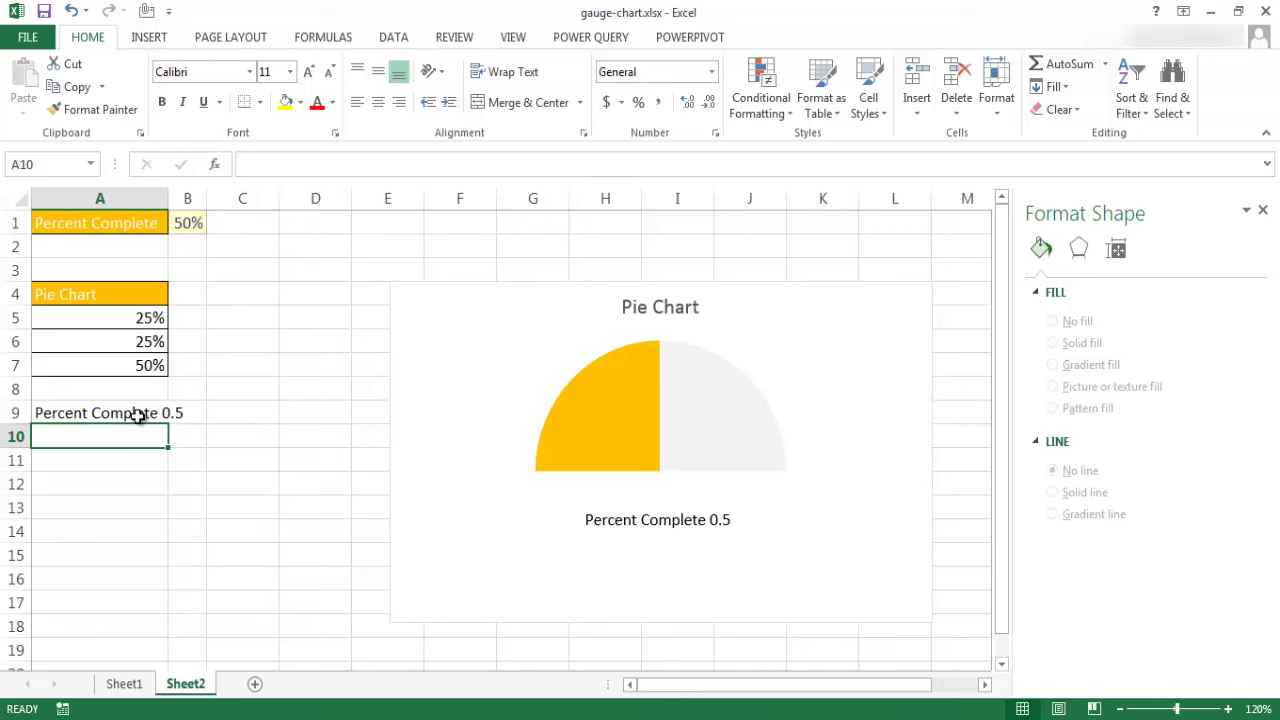
# Change the formula in A9 to =A1&" "&TEXT(B1,"0%") so the value is formatted as a percentage.
pyautogui.click(138, 415)
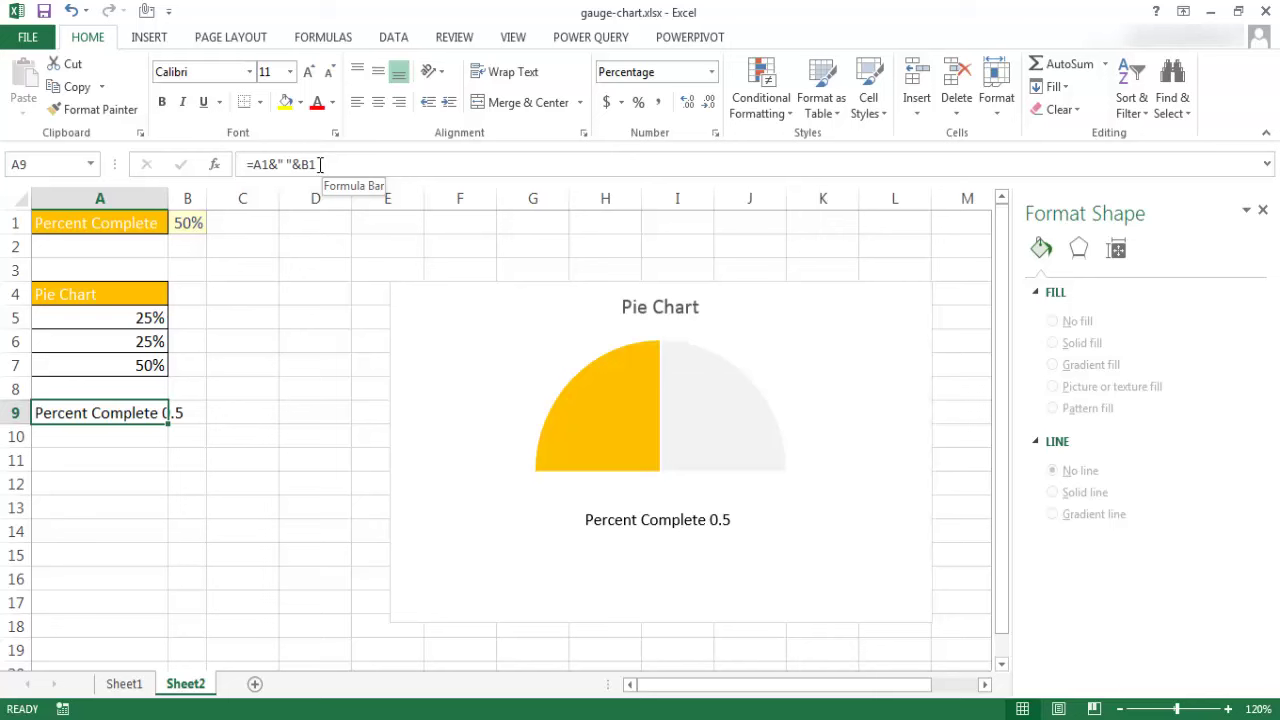
pyautogui.click(322, 164)
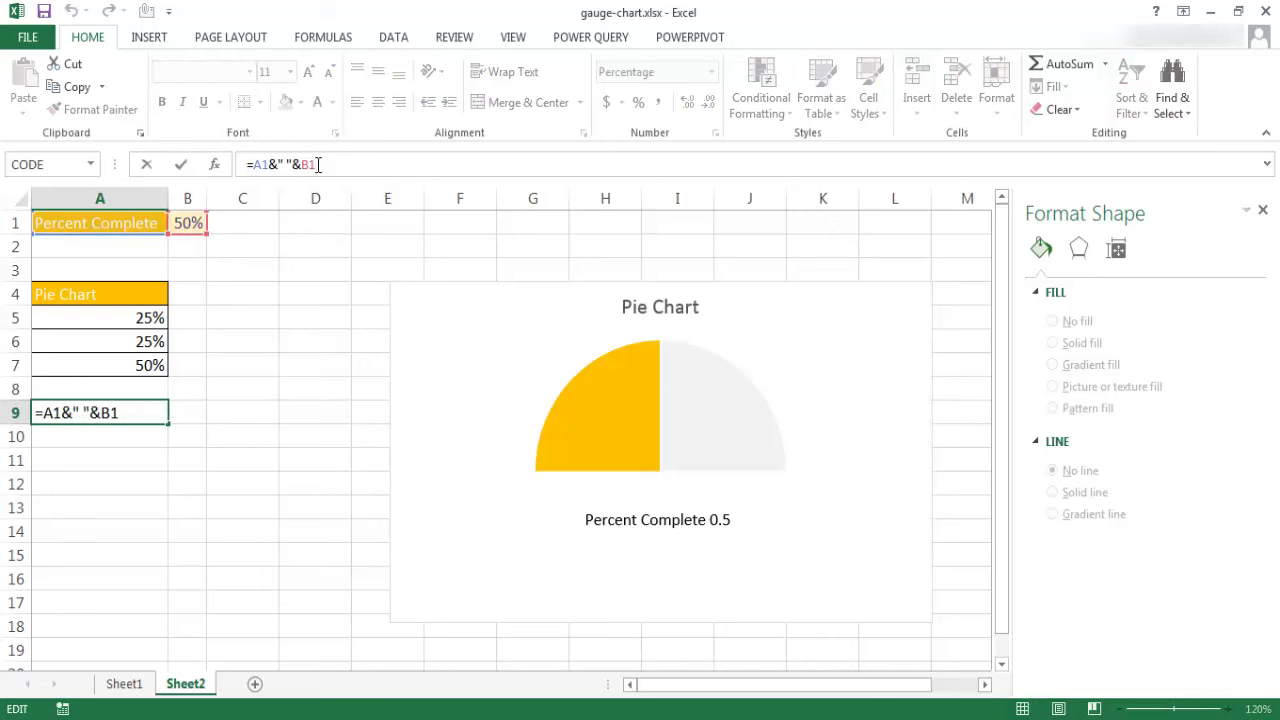
pyautogui.press('BackSpace')
pyautogui.press('BackSpace')
pyautogui.write('text')
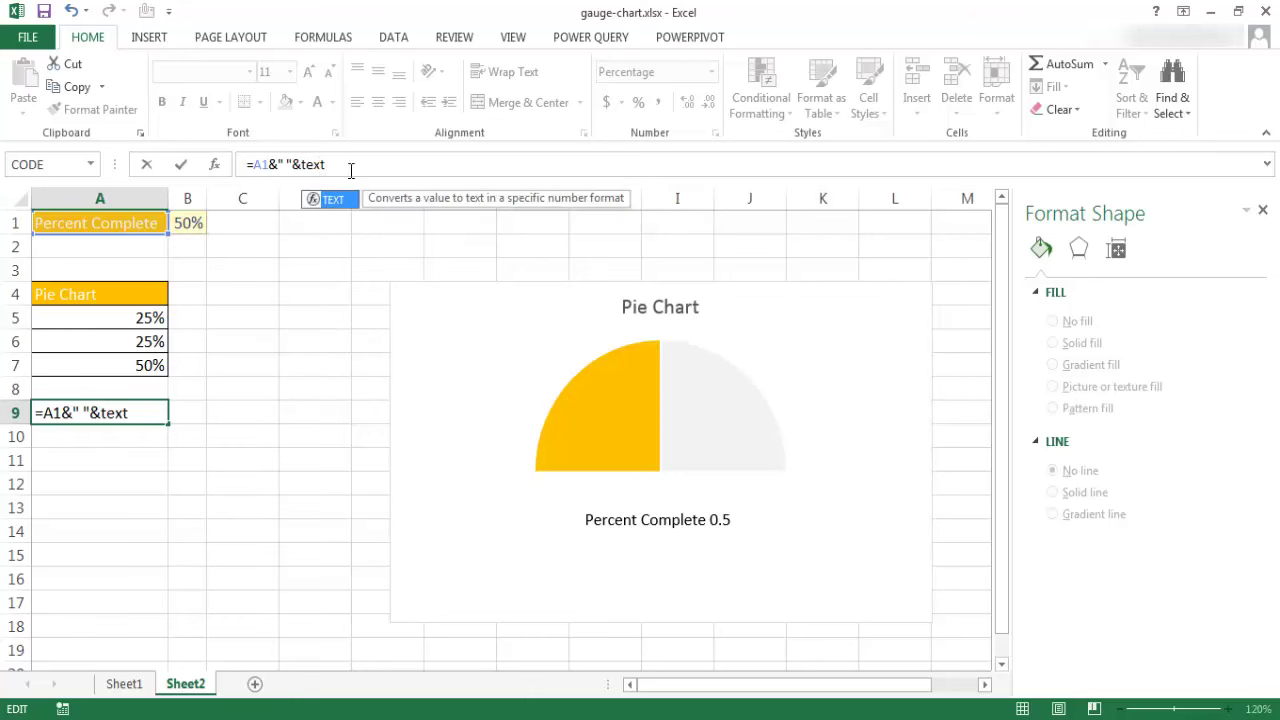
pyautogui.press('Tab')
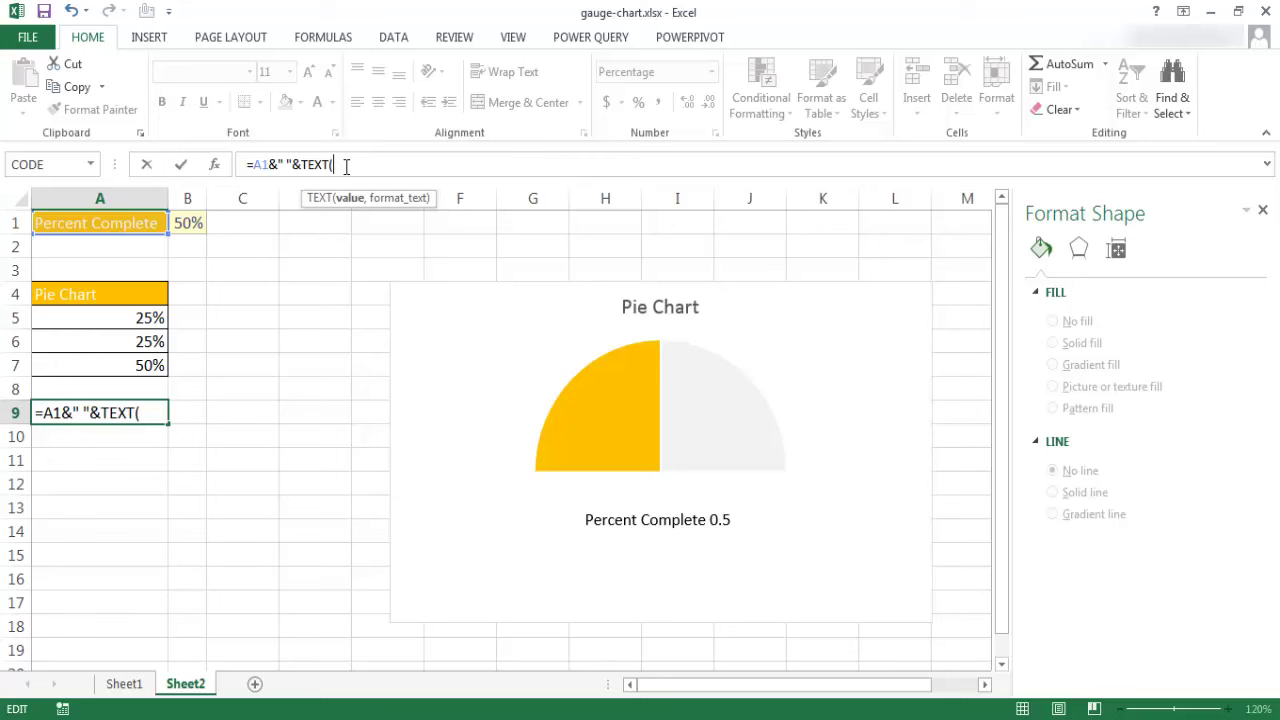
pyautogui.click(187, 225)
pyautogui.write(',')
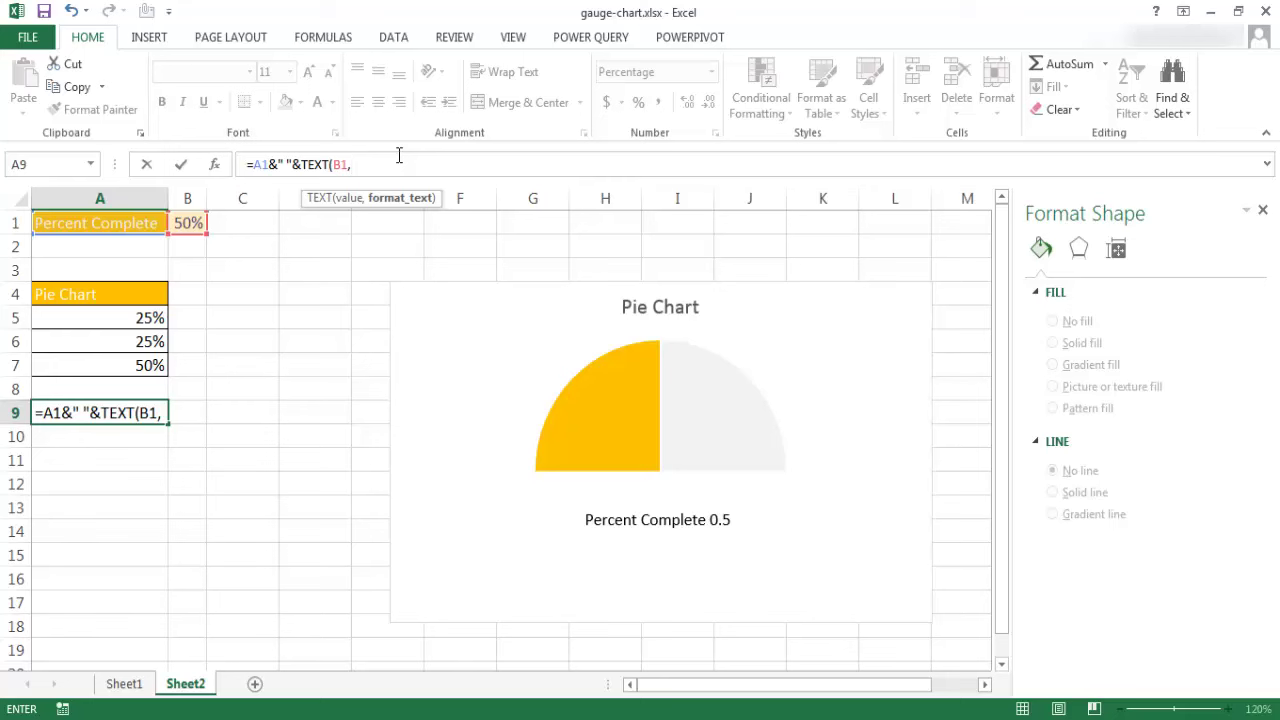
pyautogui.write('"0')
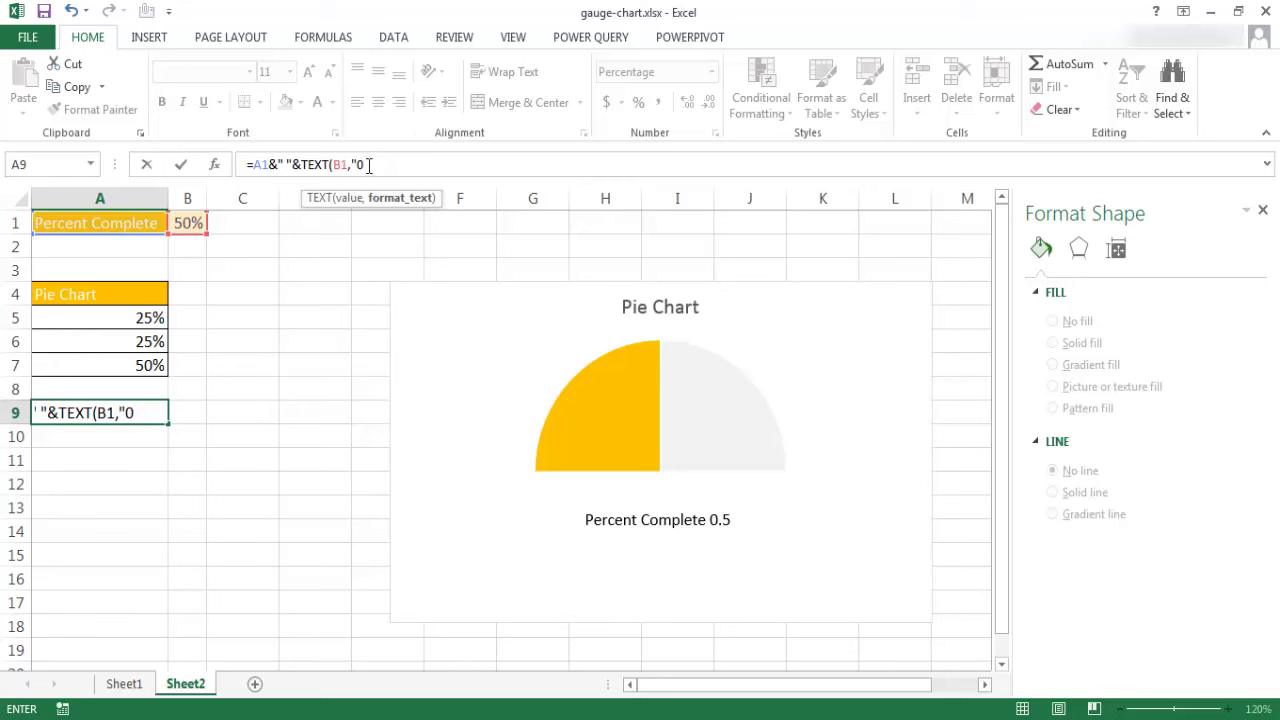
pyautogui.press('BackSpace')
pyautogui.press('BackSpace')
pyautogui.write('"0%")')
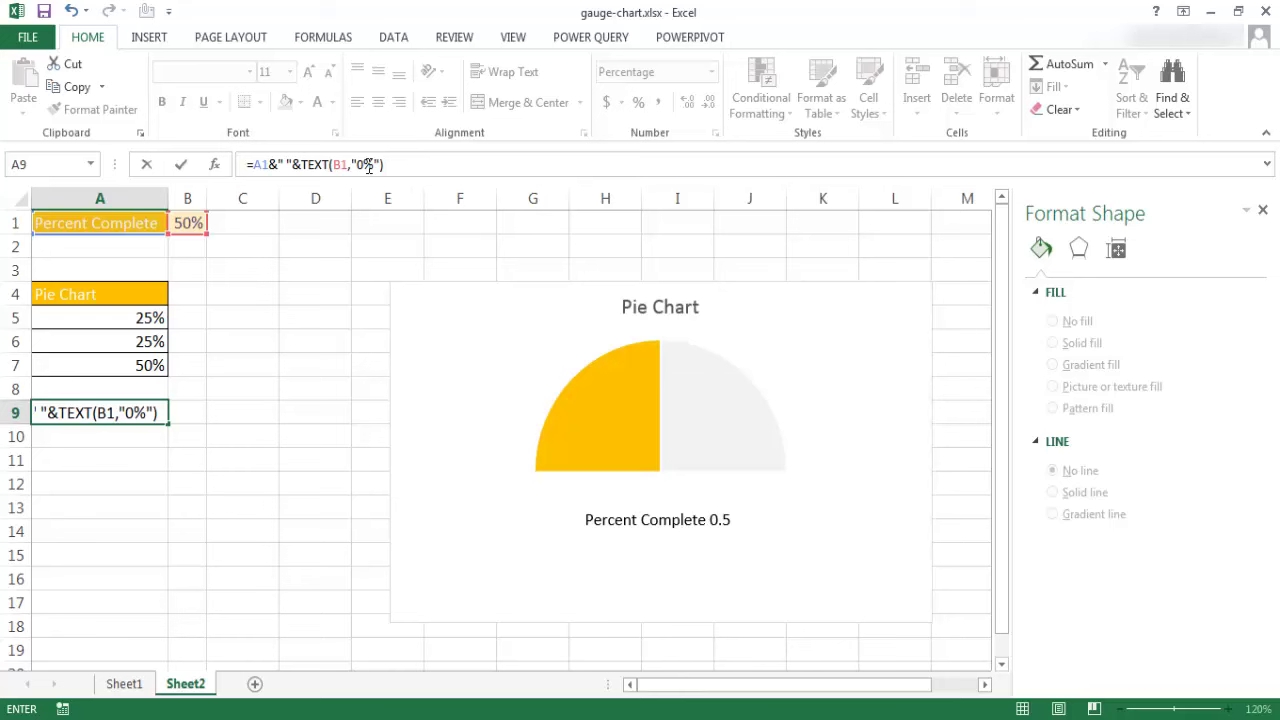
pyautogui.press('Return')
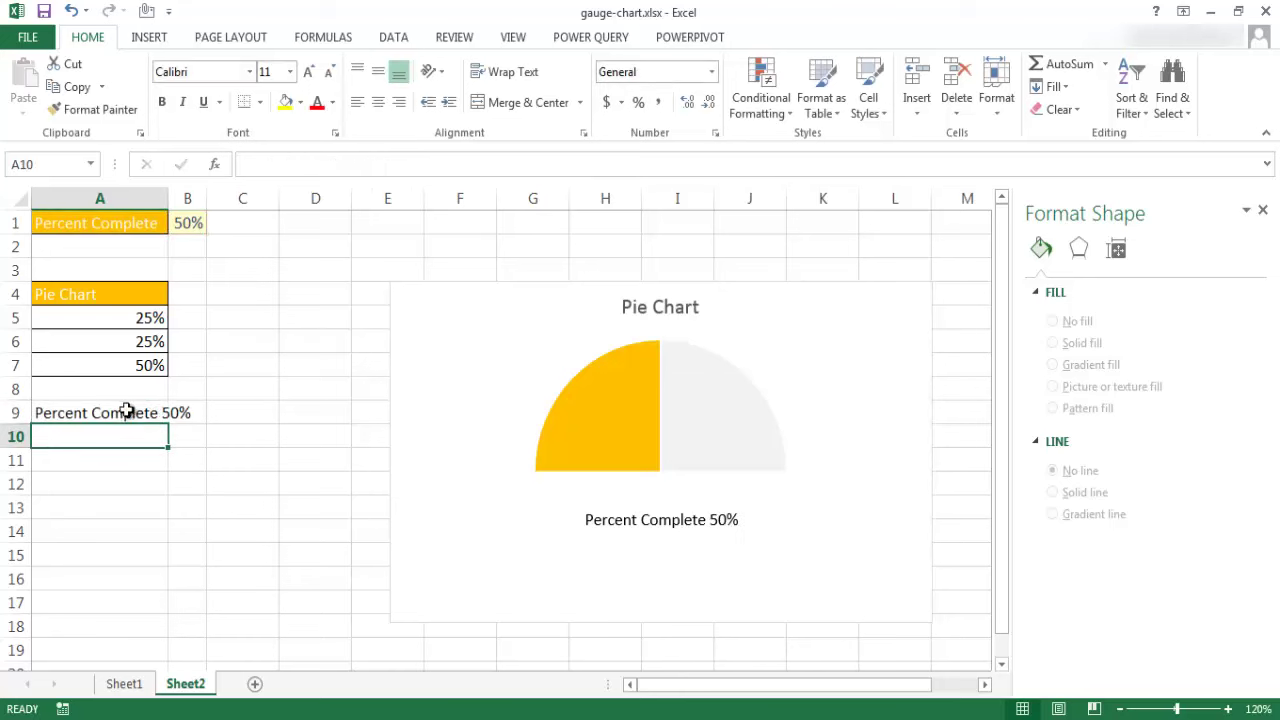
# Autofit the width of column A to the label text in A9.
pyautogui.click(127, 411)
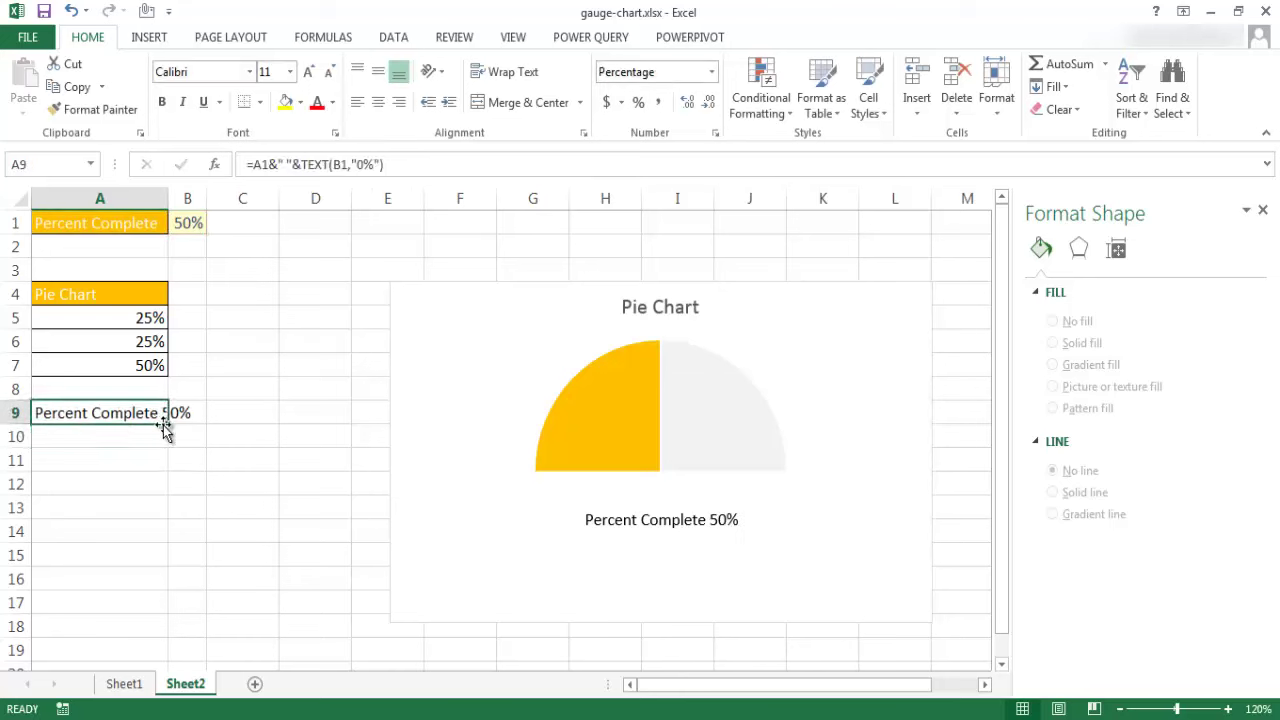
pyautogui.doubleClick(168, 198)
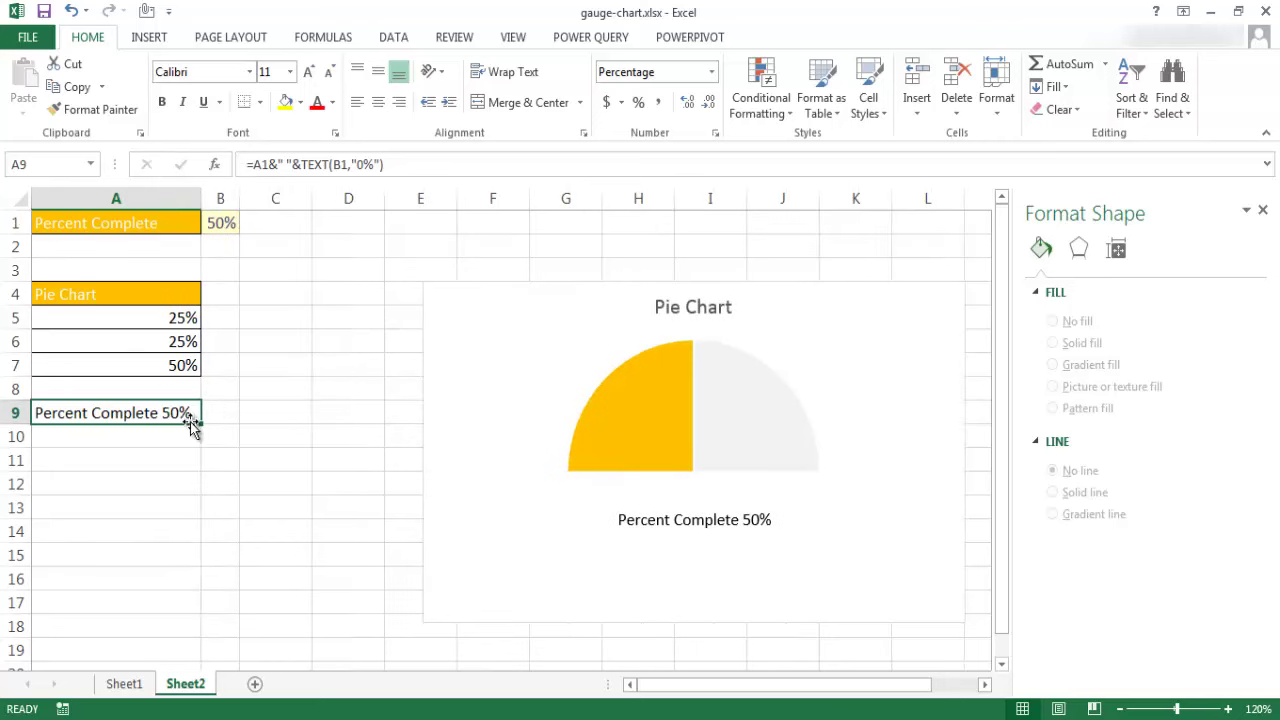
pyautogui.click(150, 466)
pyautogui.click(126, 417)
# Move the linked text box up slightly so it sits closer beneath the half pie.
pyautogui.click(655, 527)
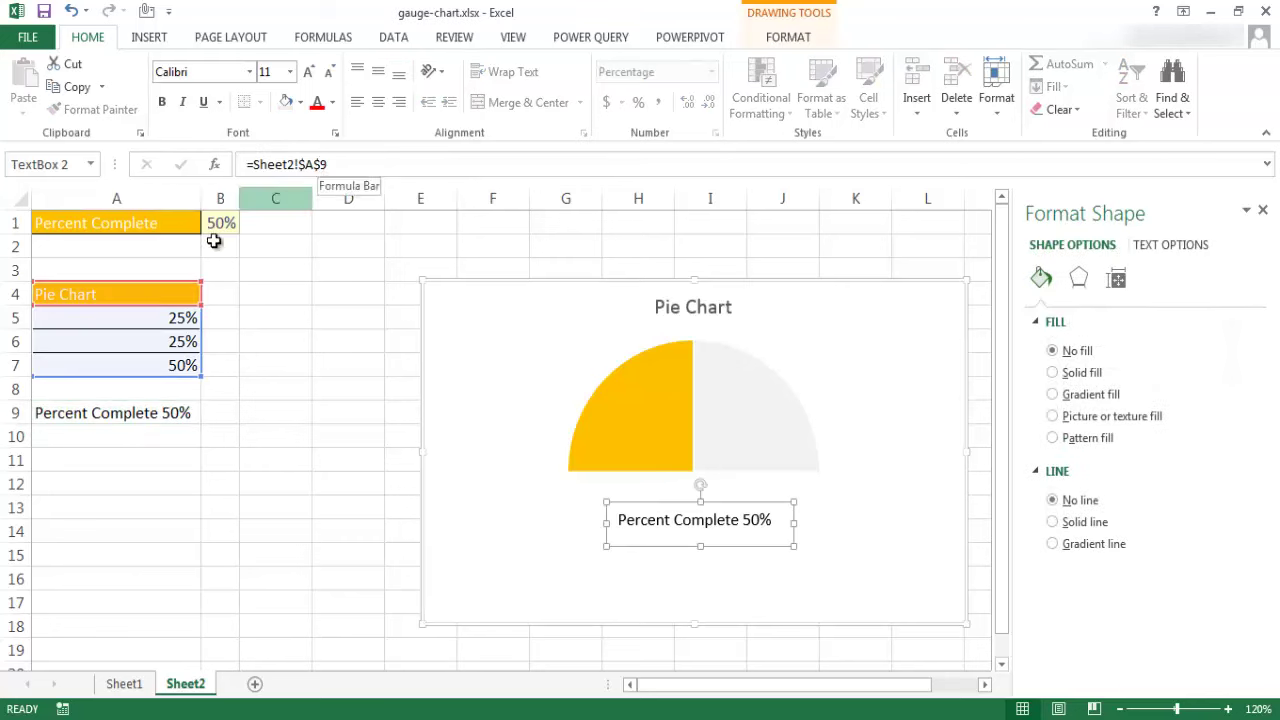
pyautogui.moveTo(660, 503); pyautogui.dragTo(663, 491)
pyautogui.click(660, 490)
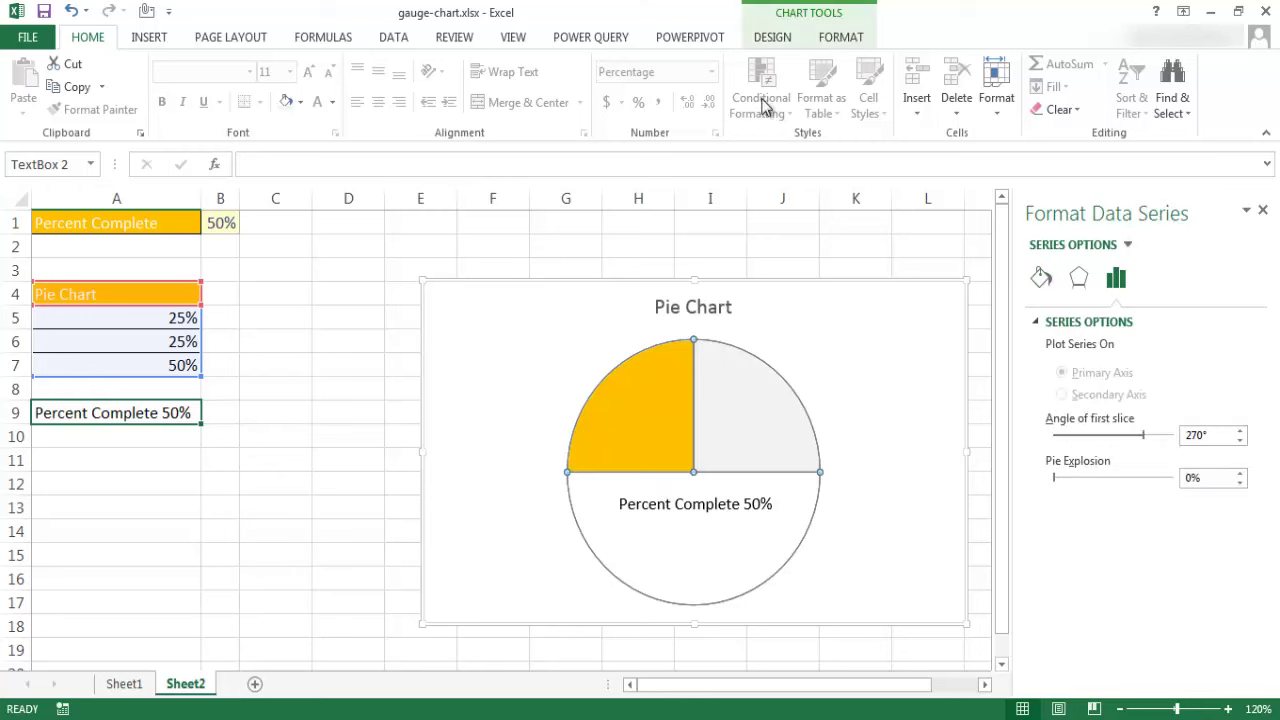
# Apply the glossy gold preset shape style with gradient fill and shadow to the linked text box.
pyautogui.click(676, 505)
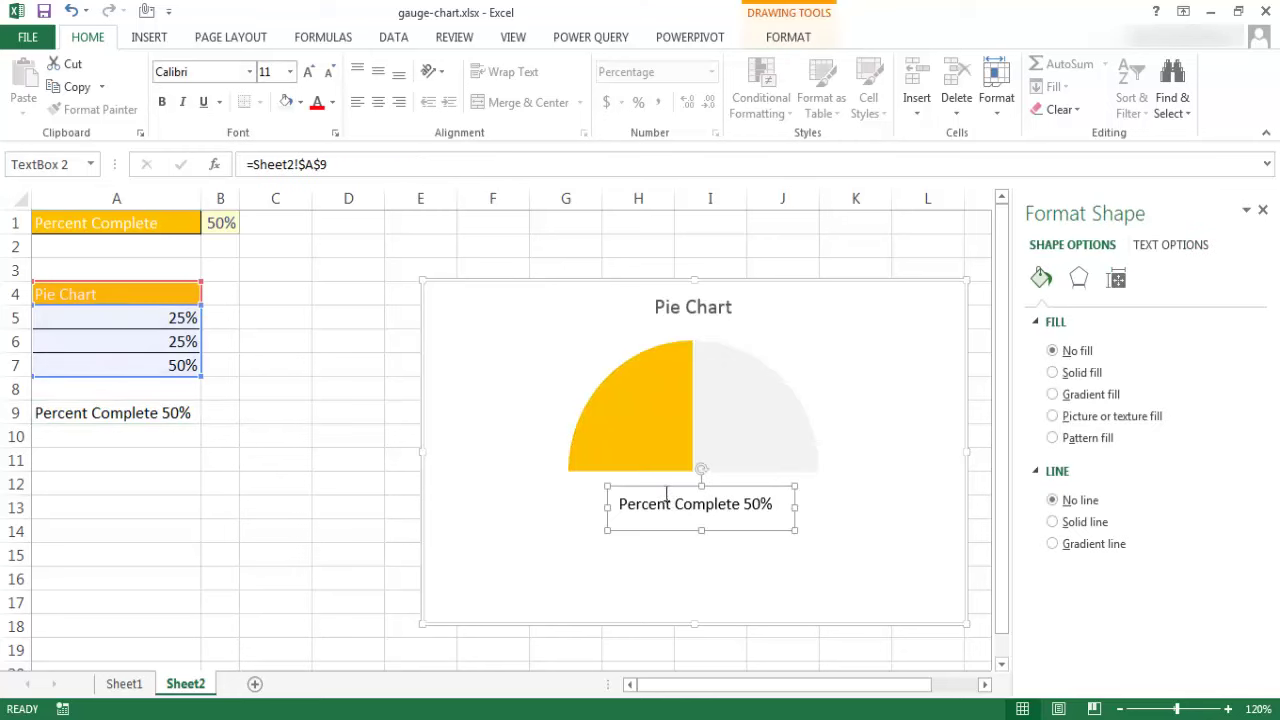
pyautogui.click(780, 37)
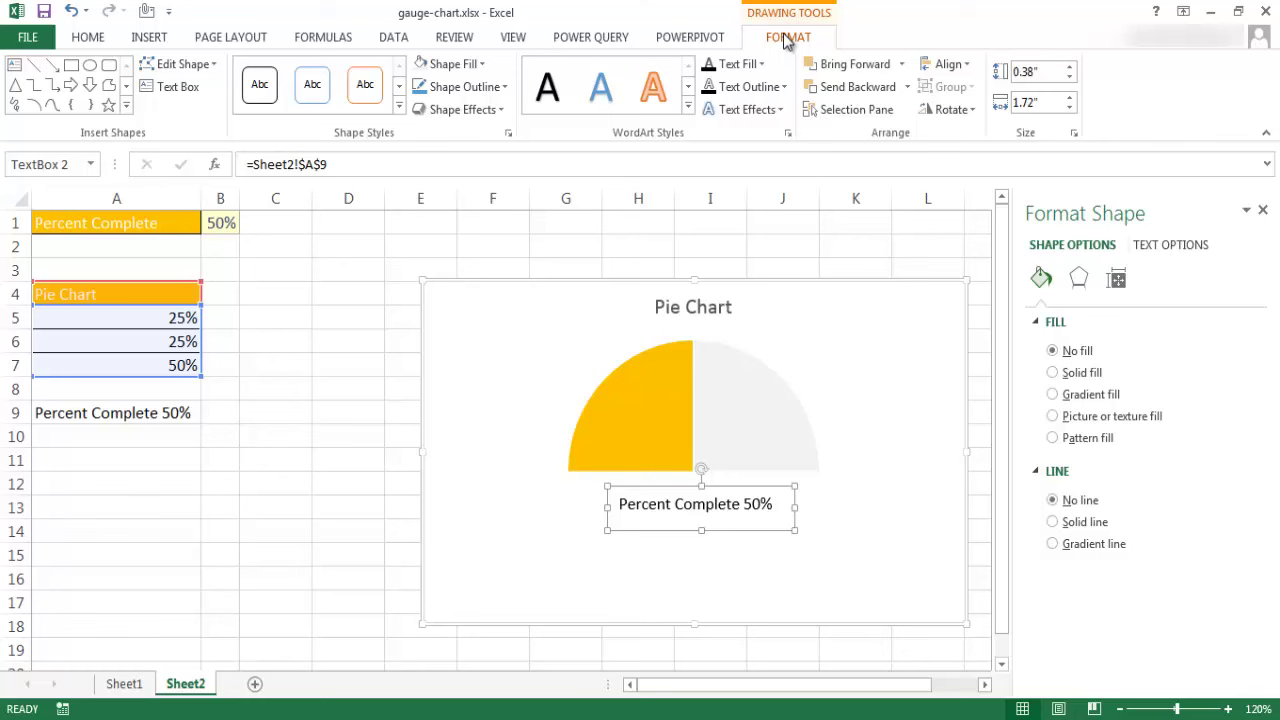
pyautogui.click(399, 105)
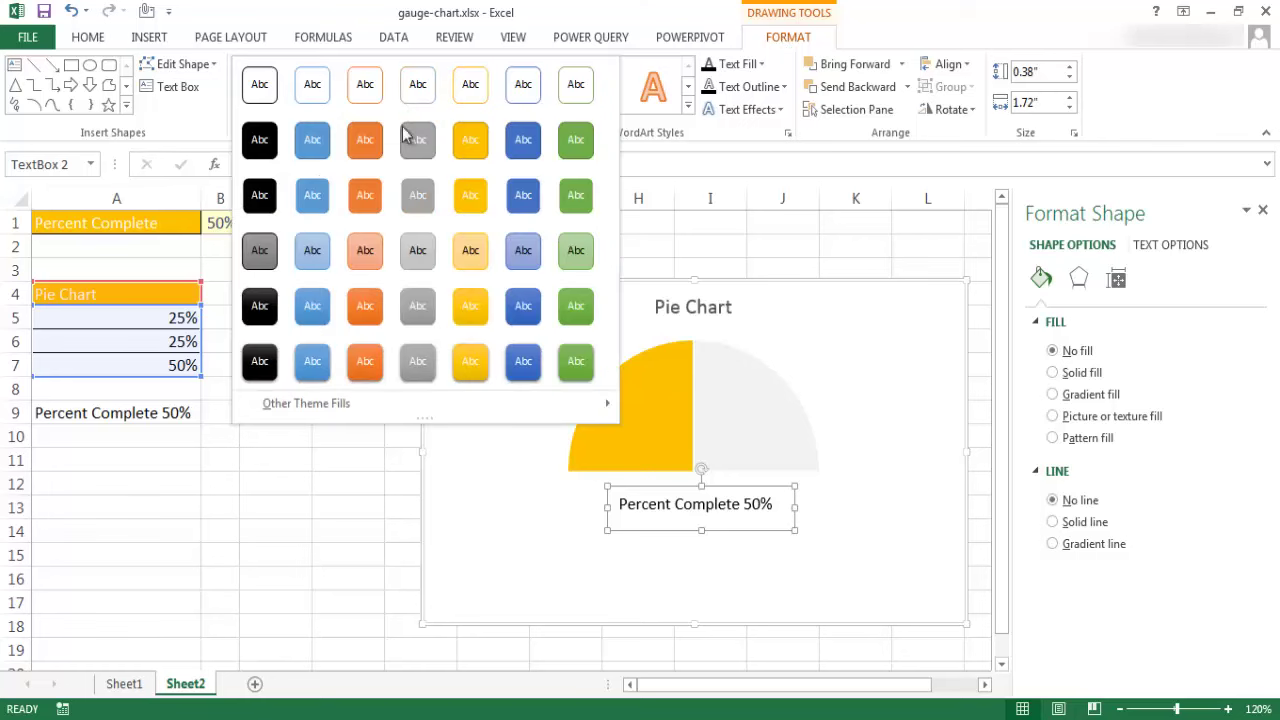
pyautogui.click(470, 362)
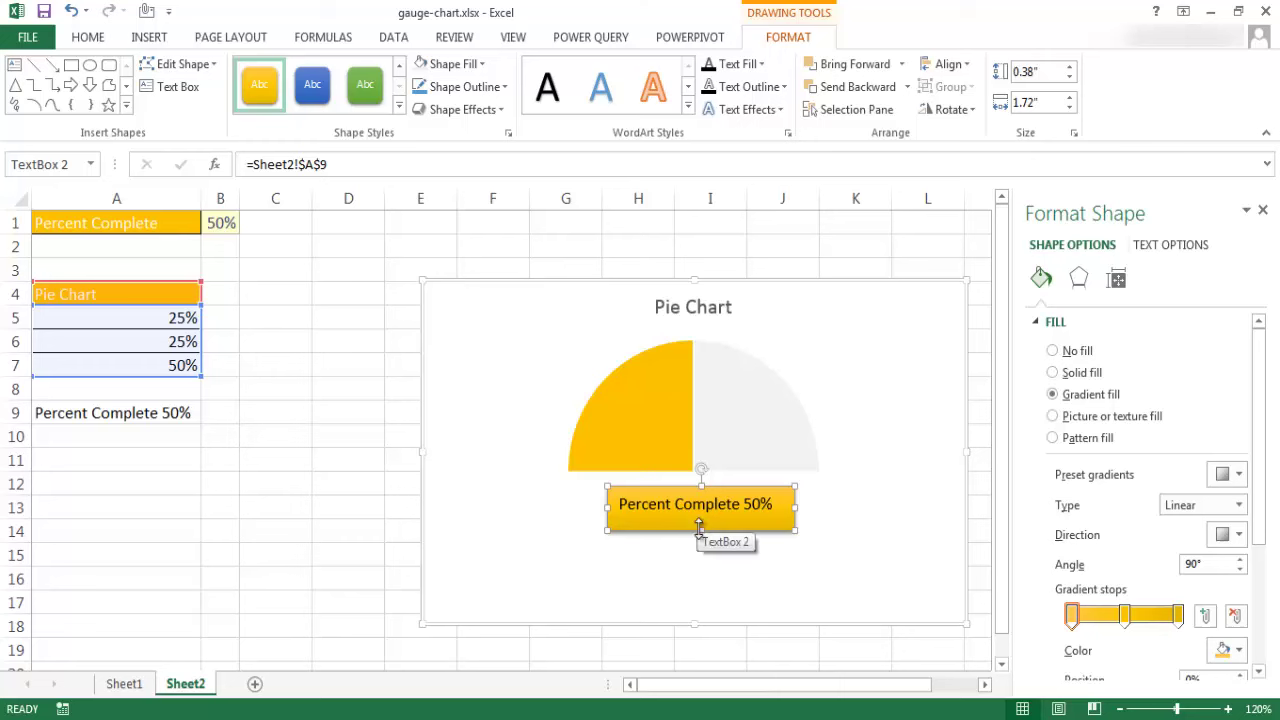
# Reduce the linked text box's height and place it directly beneath the half pie, leaving it deselected.
pyautogui.moveTo(700, 528); pyautogui.dragTo(689, 480)
pyautogui.click(316, 489)
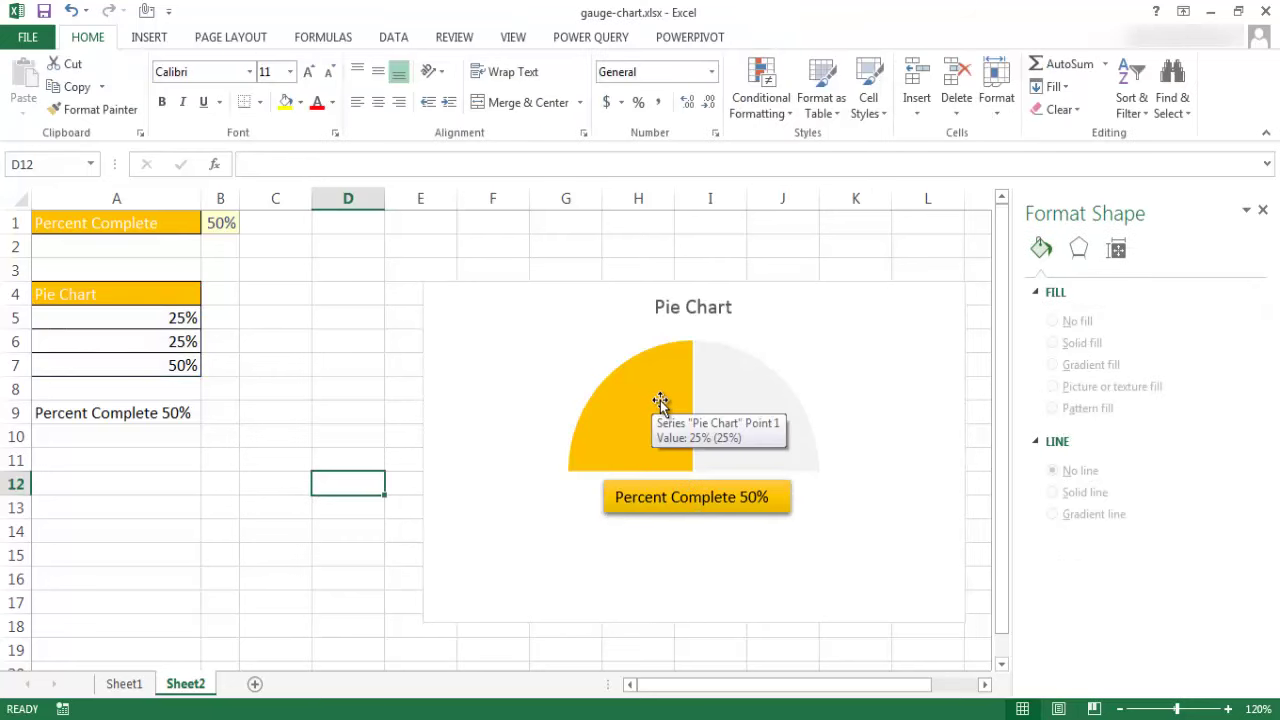
# Enter 33 as the percent complete value in B1.
pyautogui.click(218, 222)
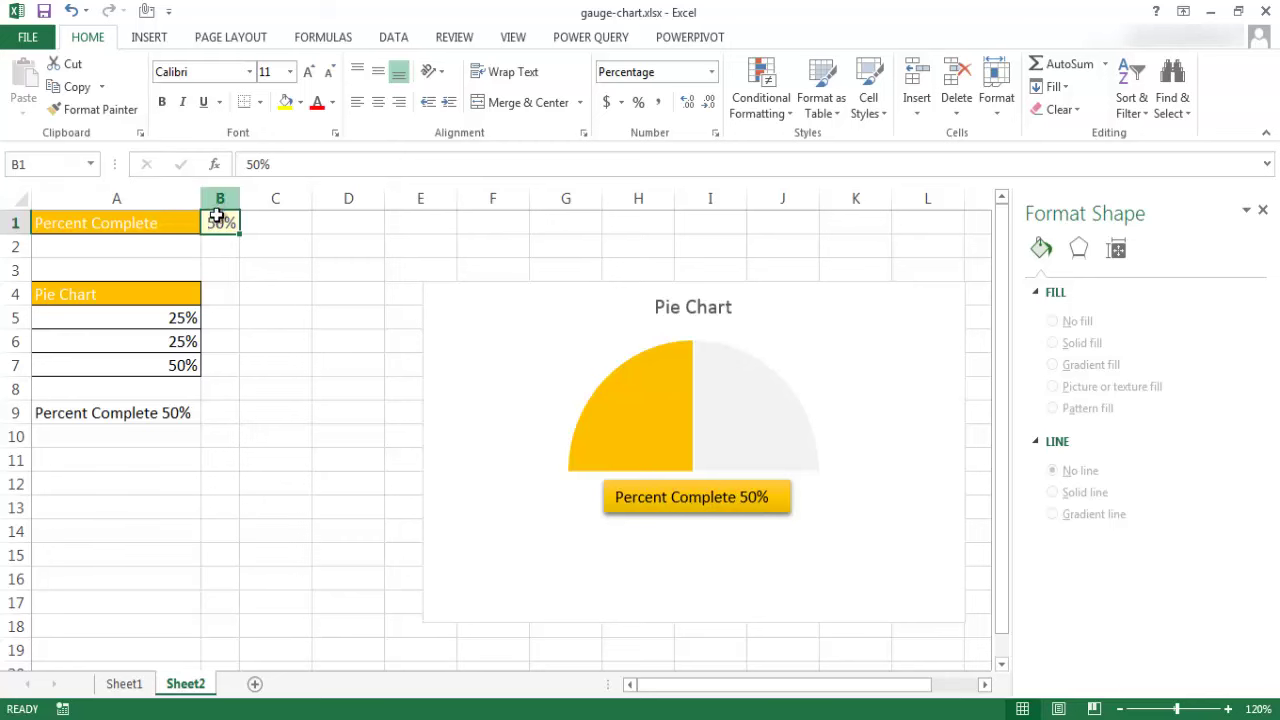
pyautogui.moveTo(292, 165); pyautogui.dragTo(200, 175)
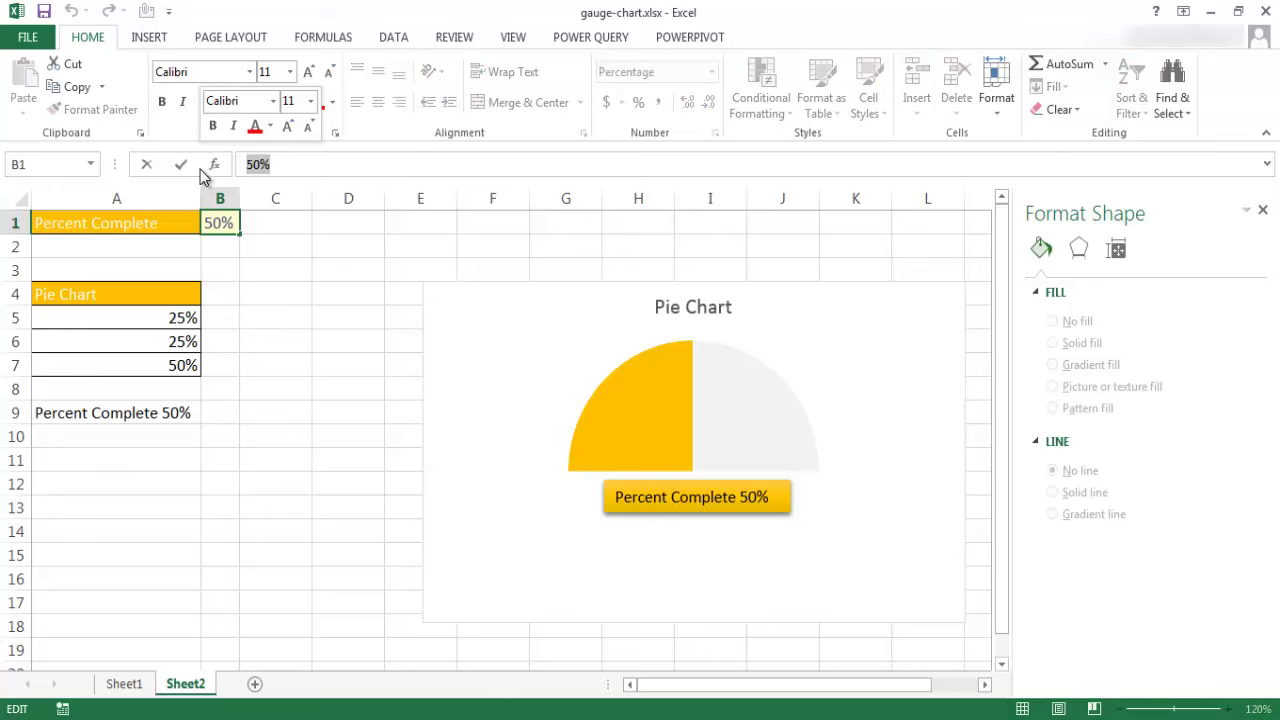
pyautogui.write('33')
pyautogui.press('Return')
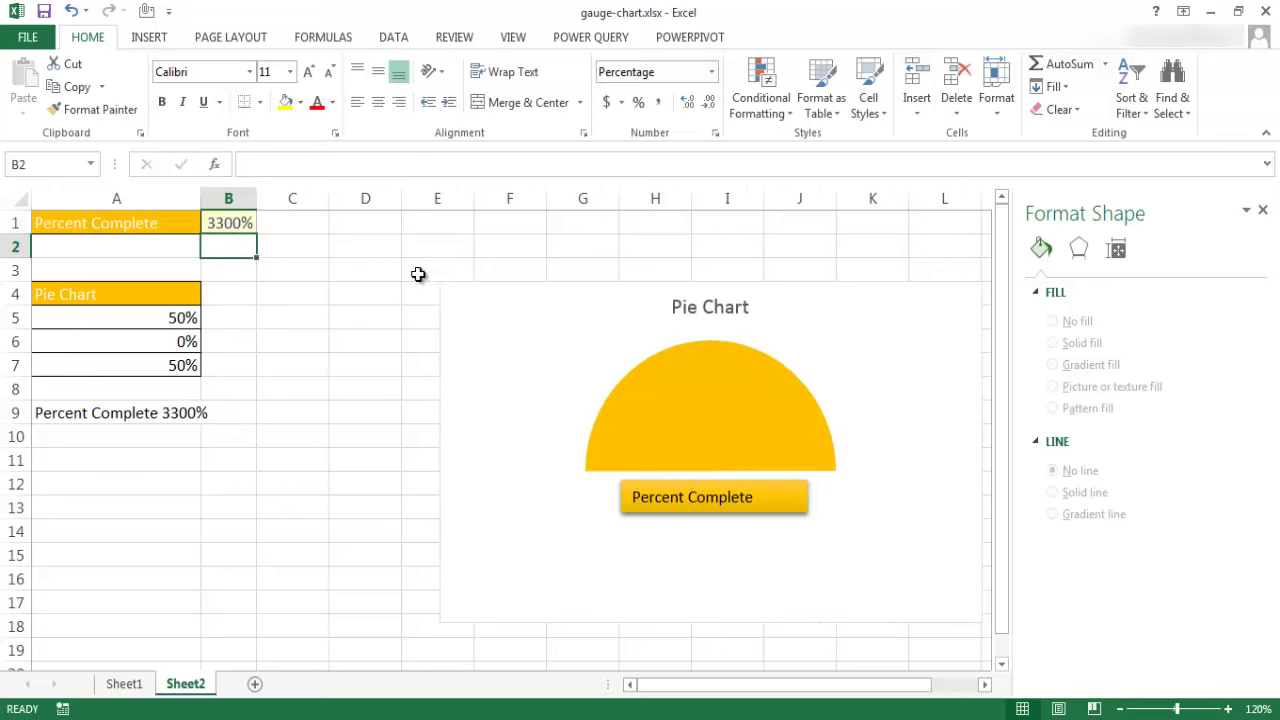
# Set the percent complete value in B1 to 33%.
pyautogui.click(232, 226)
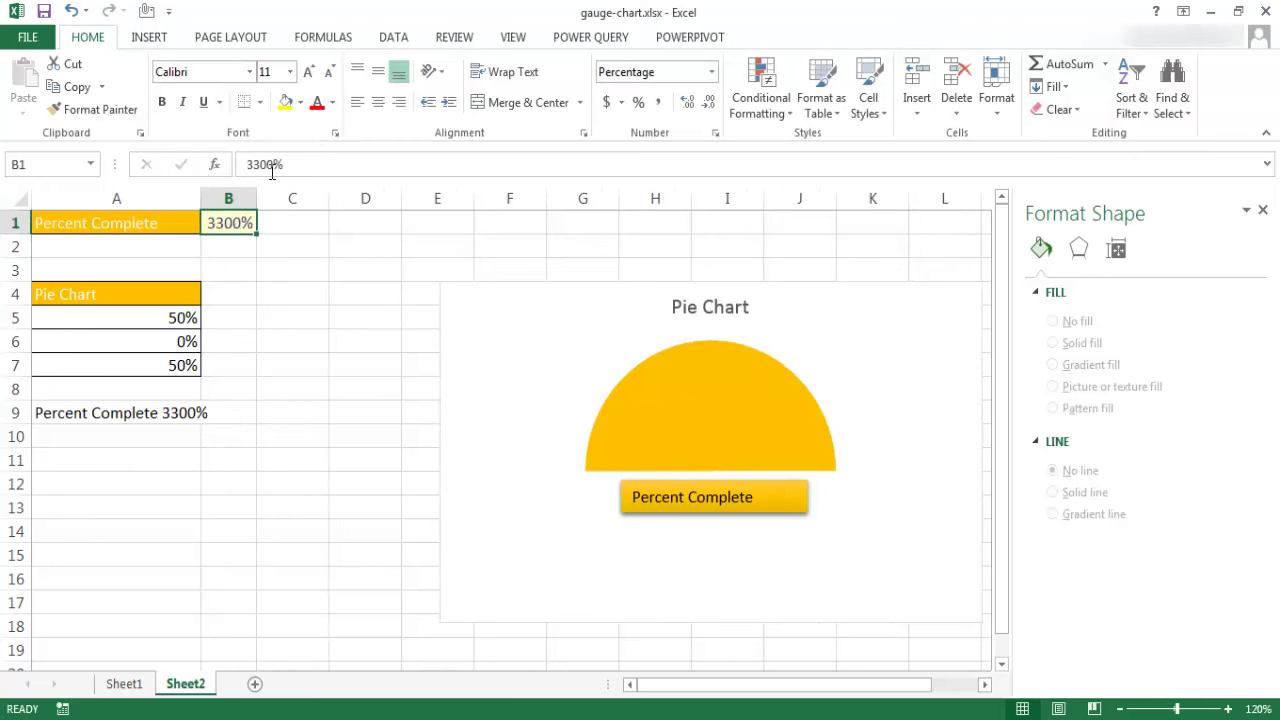
pyautogui.doubleClick(299, 164)
pyautogui.write('33')
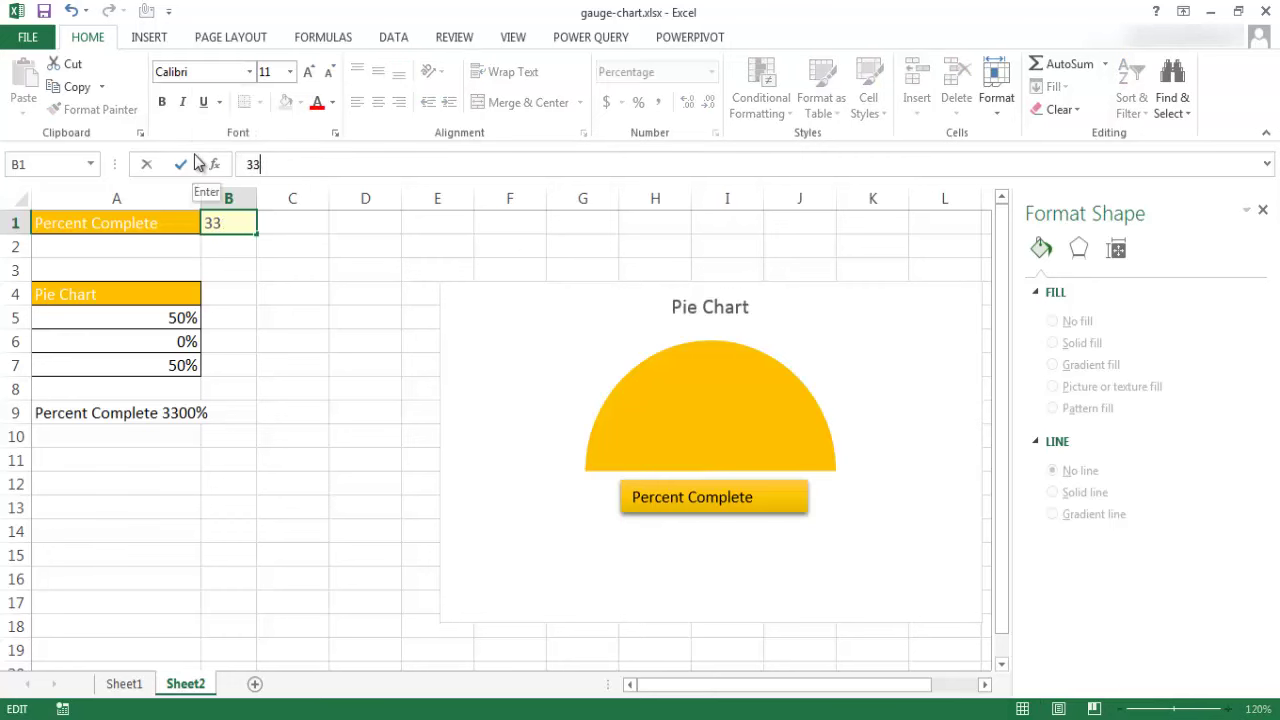
pyautogui.write('%')
pyautogui.press('Return')
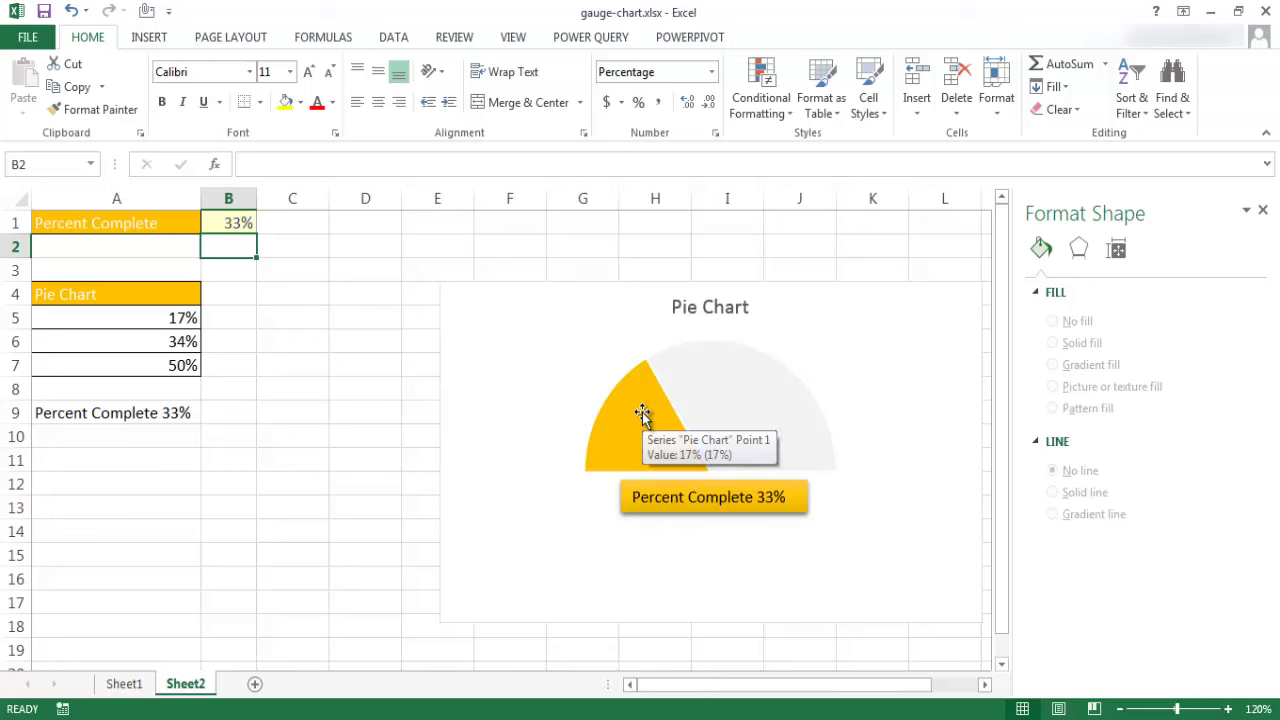
# Select the chart area of the half-pie chart.
pyautogui.click(585, 290)
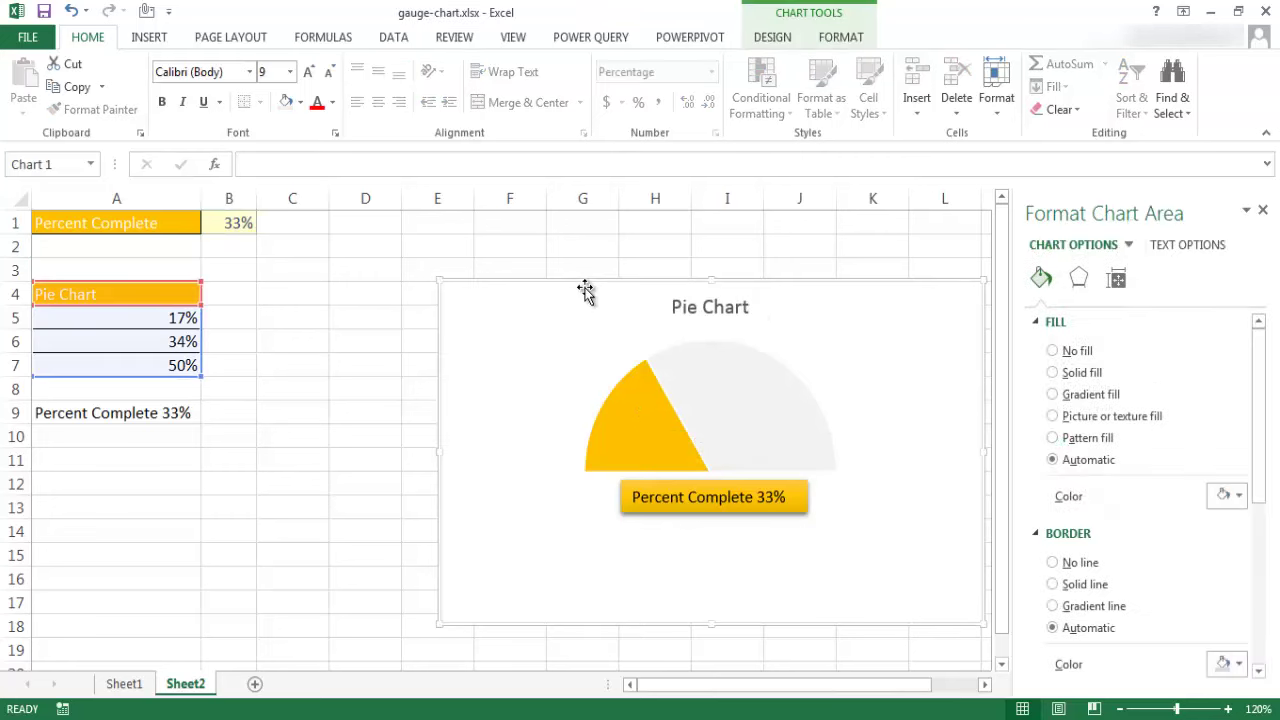